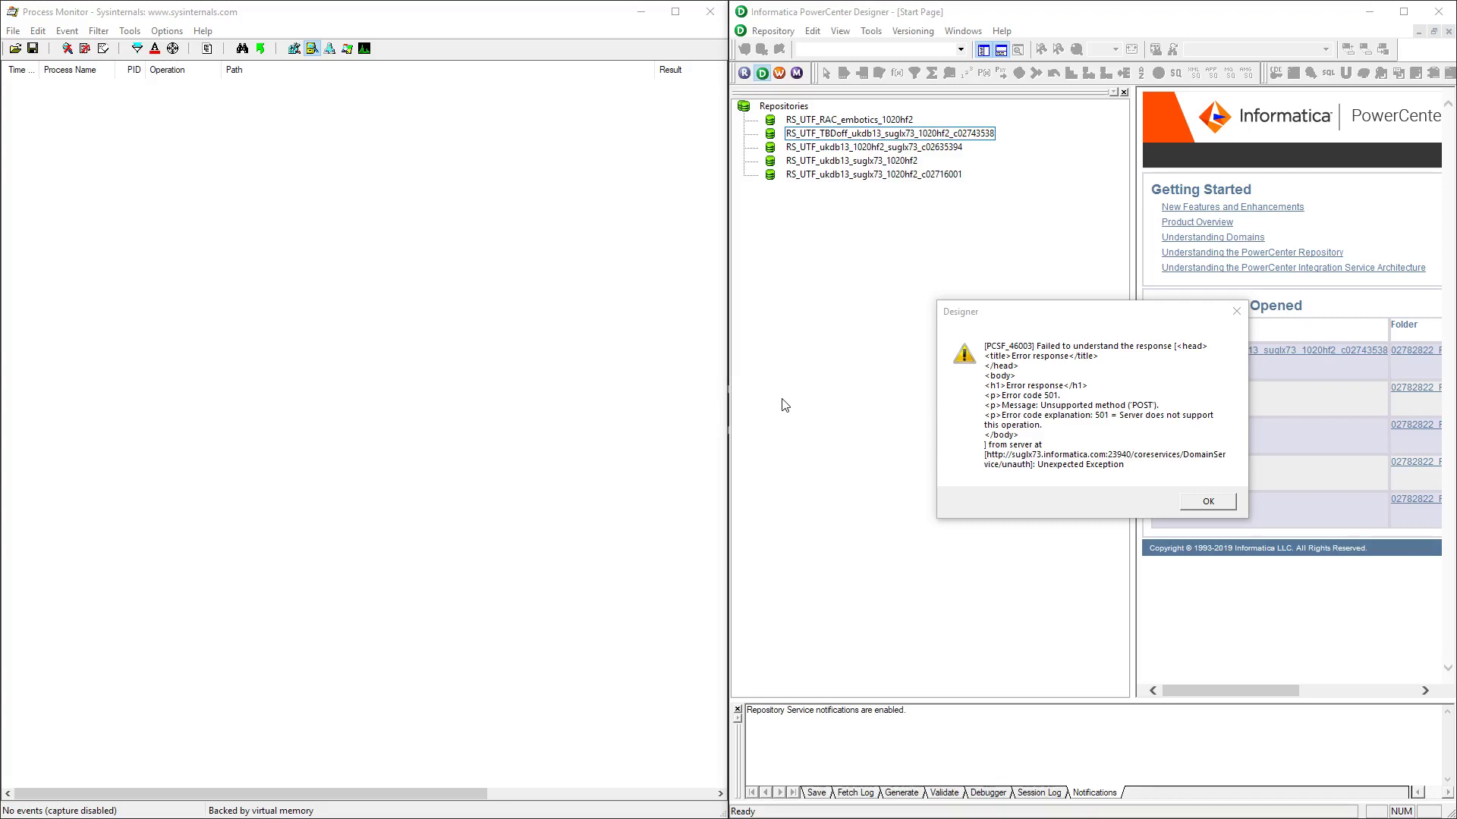
# Dismiss the PCSF_46003 error and repository connection prompt, then bring Process Explorer forward
pyautogui.click(1187, 502)
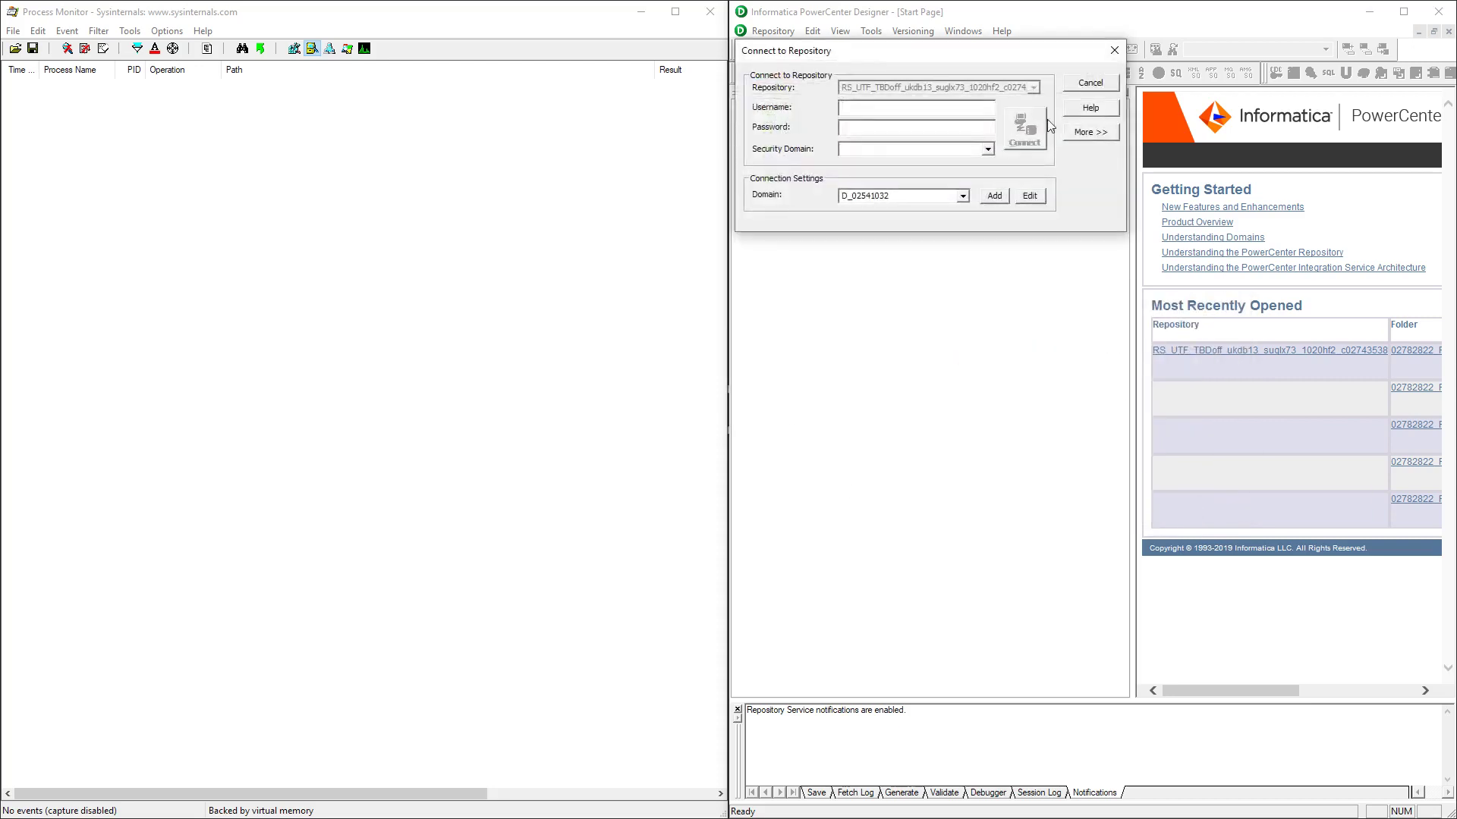
pyautogui.click(1090, 82)
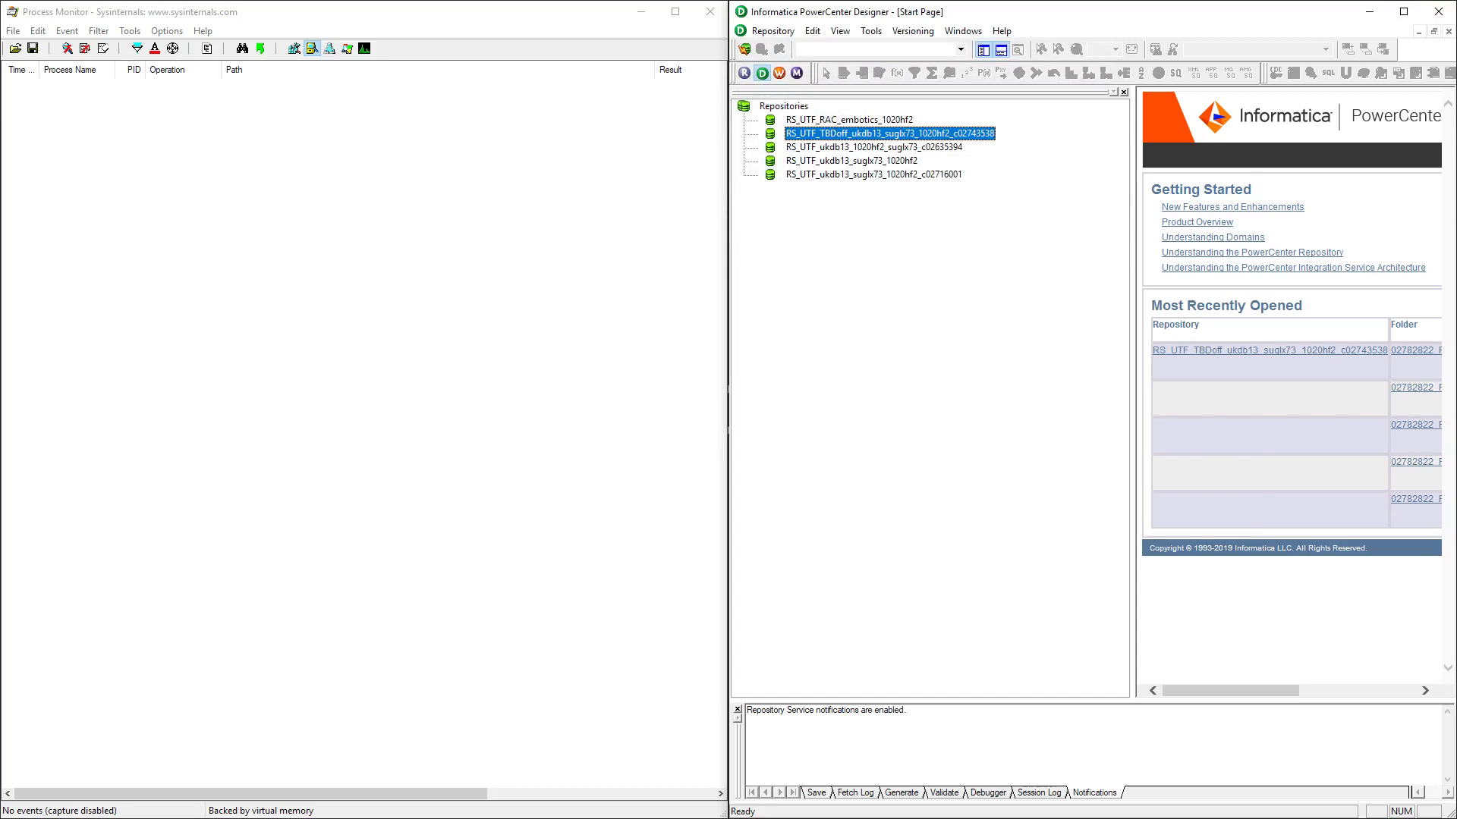
pyautogui.hotkey('alt', 'Tab')
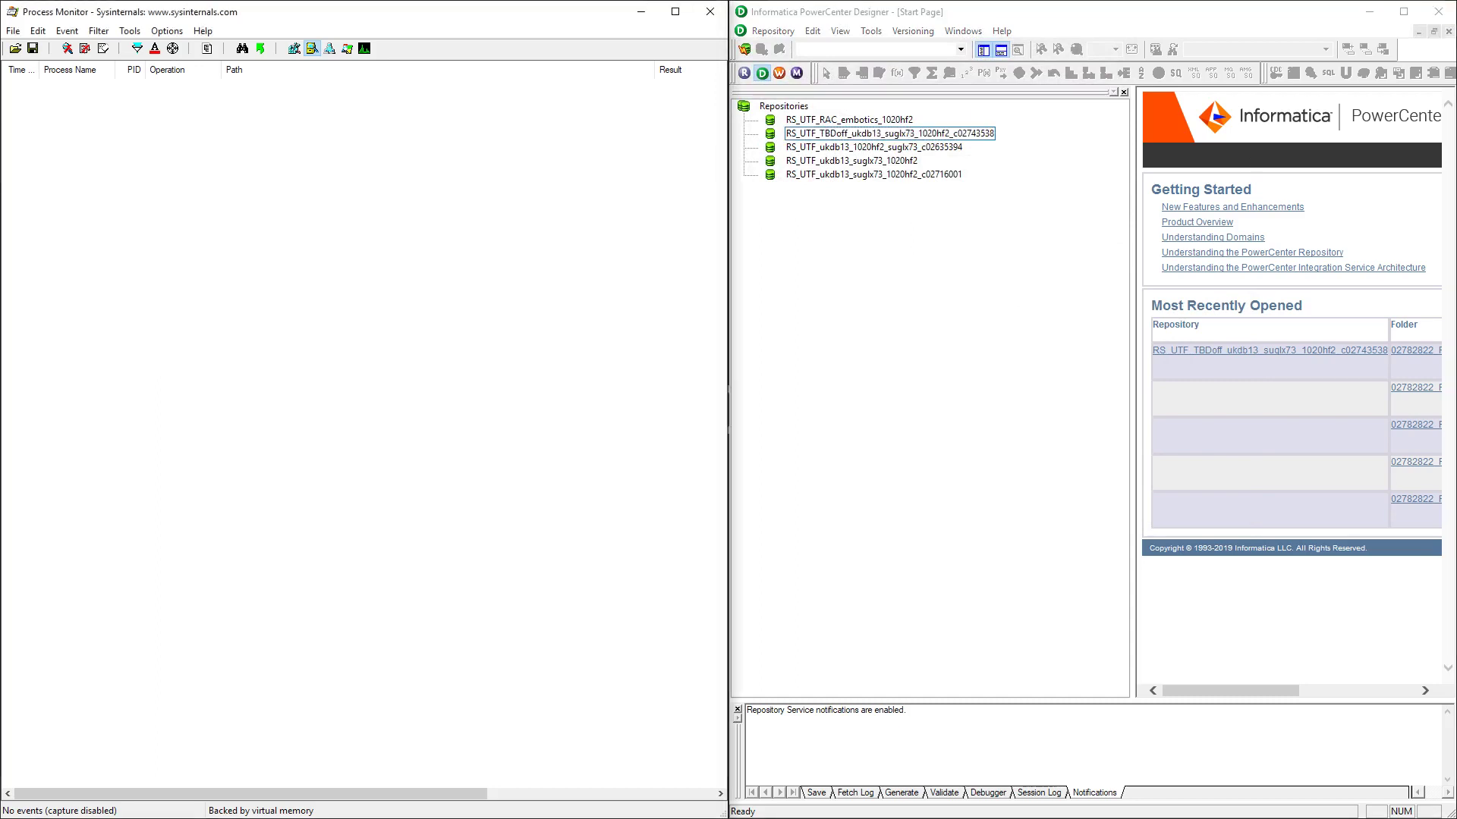
pyautogui.hotkey('alt', 'Tab')
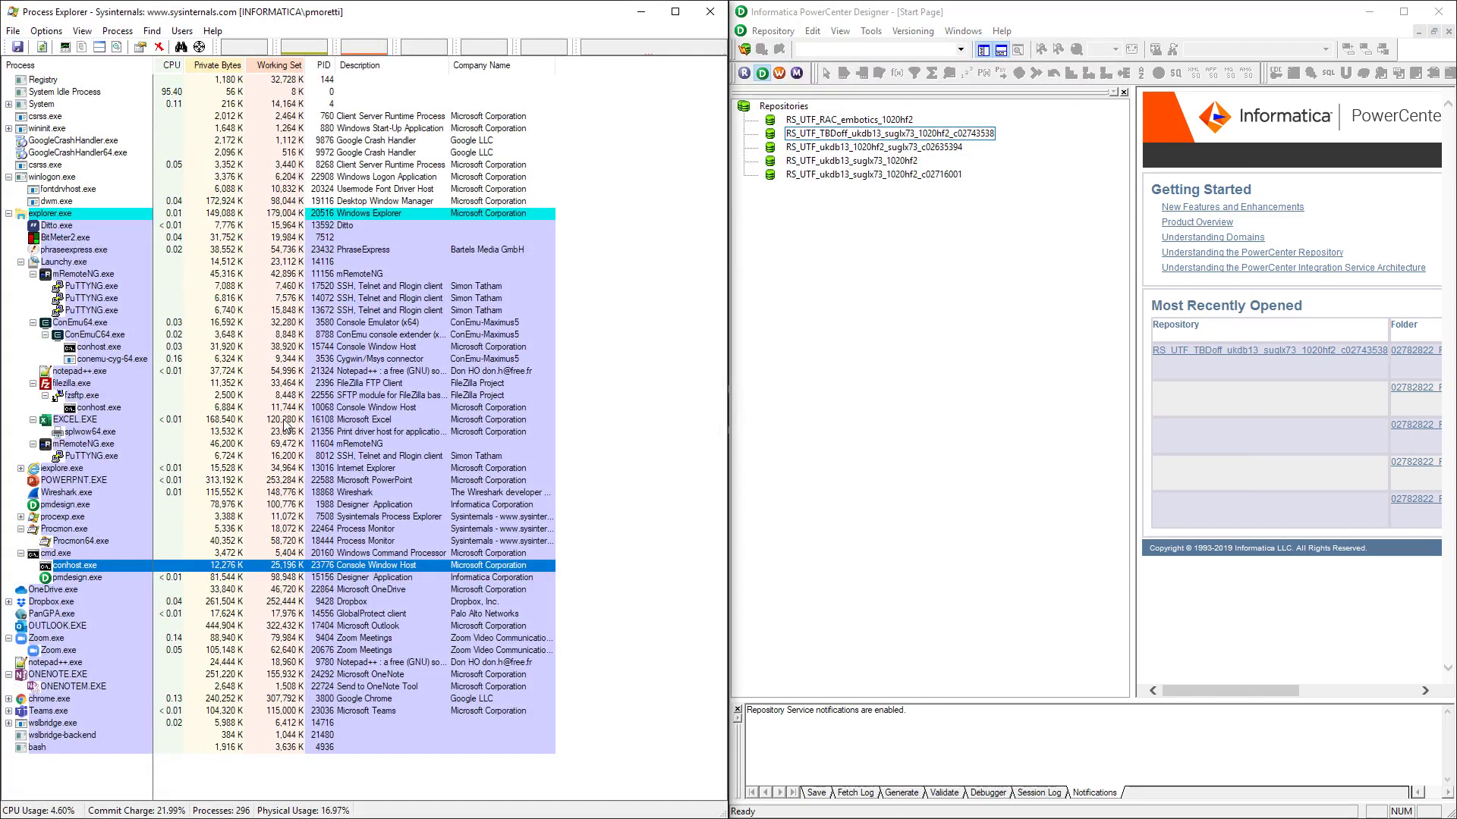
# Show pmdesign.exe's environment variables in an enlarged Properties window and find HTTP_PROXY on port 8000
pyautogui.rightClick(89, 582)
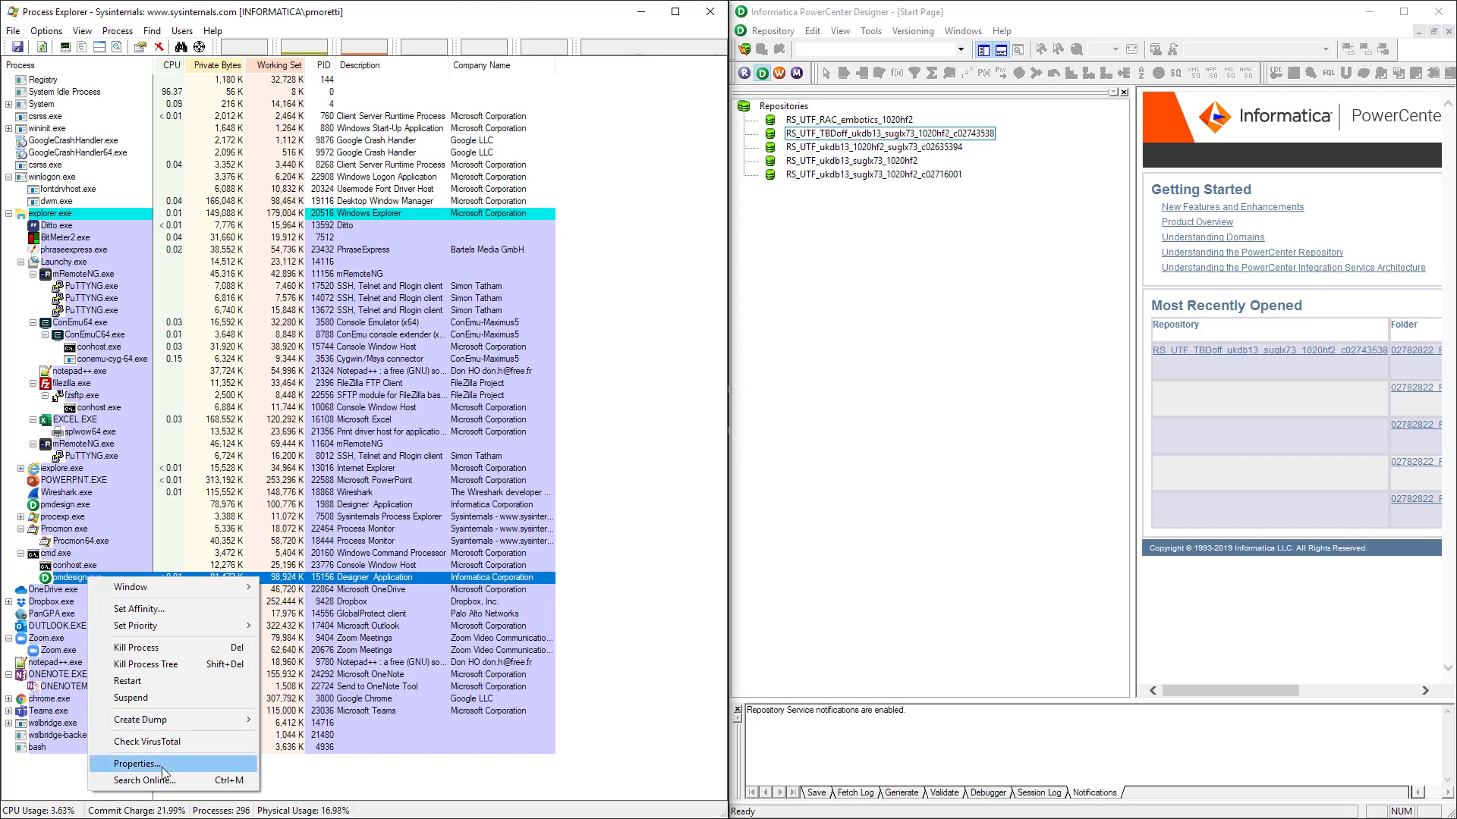
pyautogui.press('Escape')
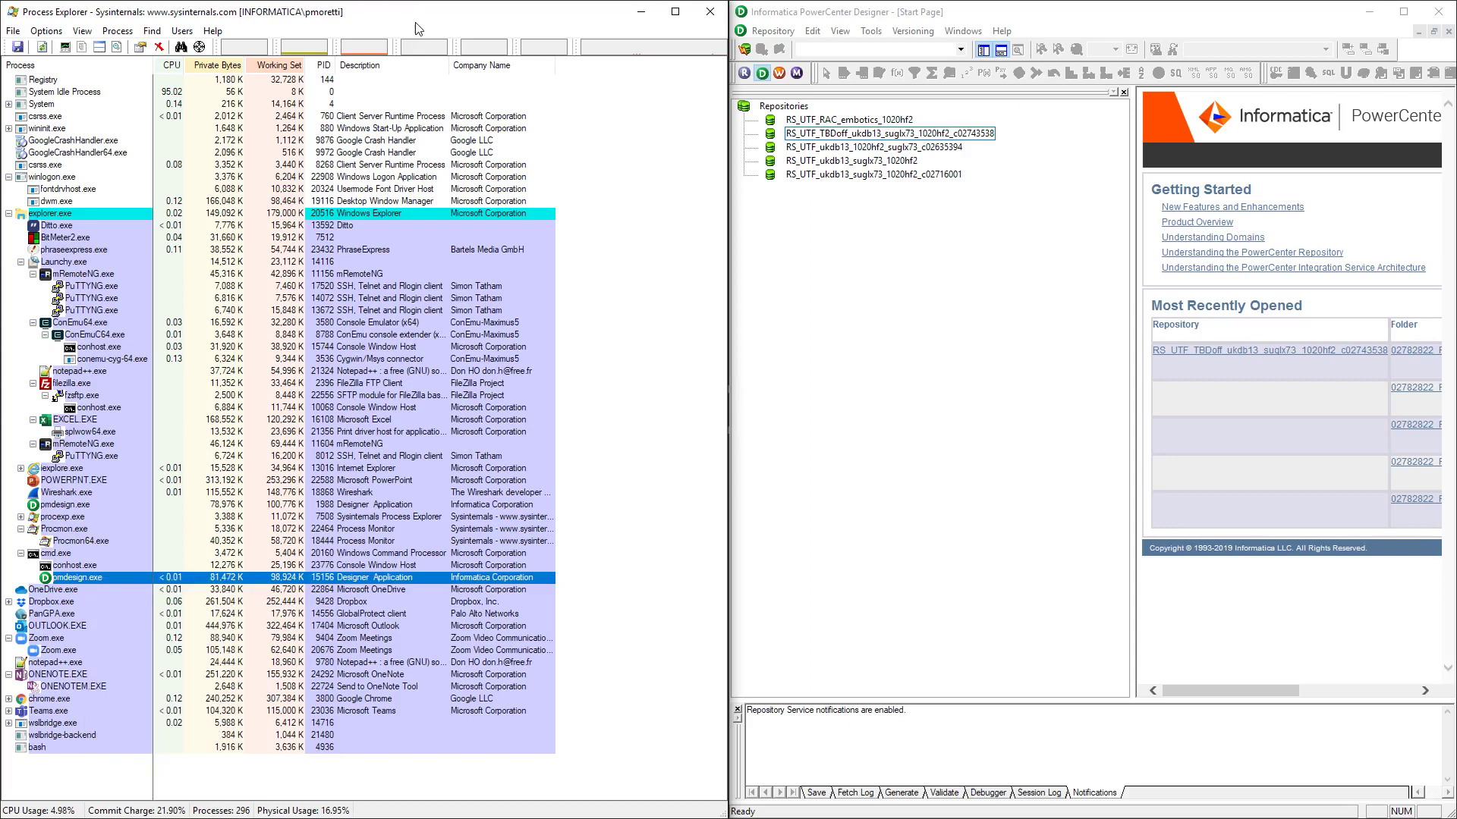
pyautogui.rightClick(100, 576)
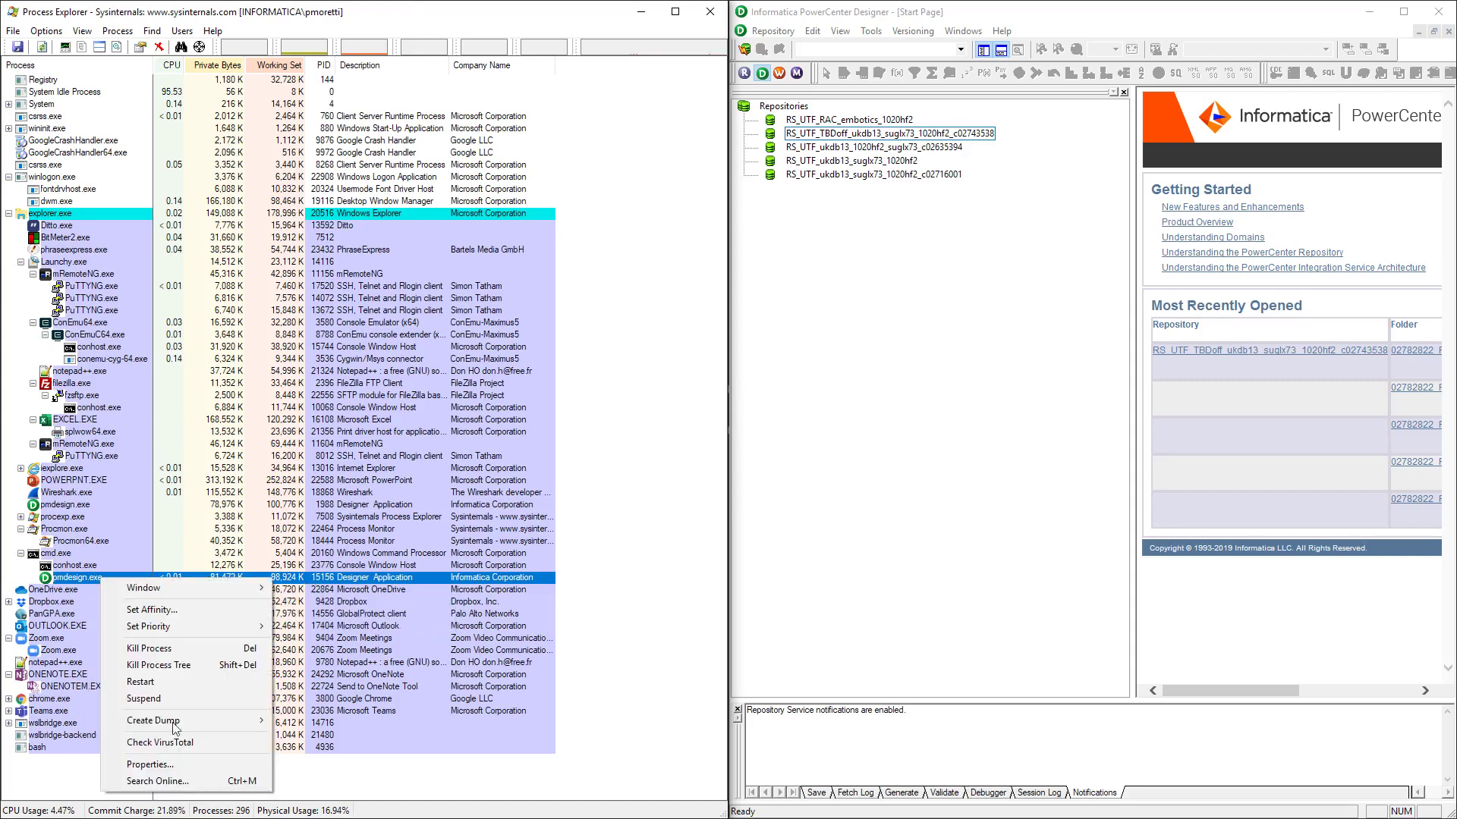
pyautogui.click(150, 764)
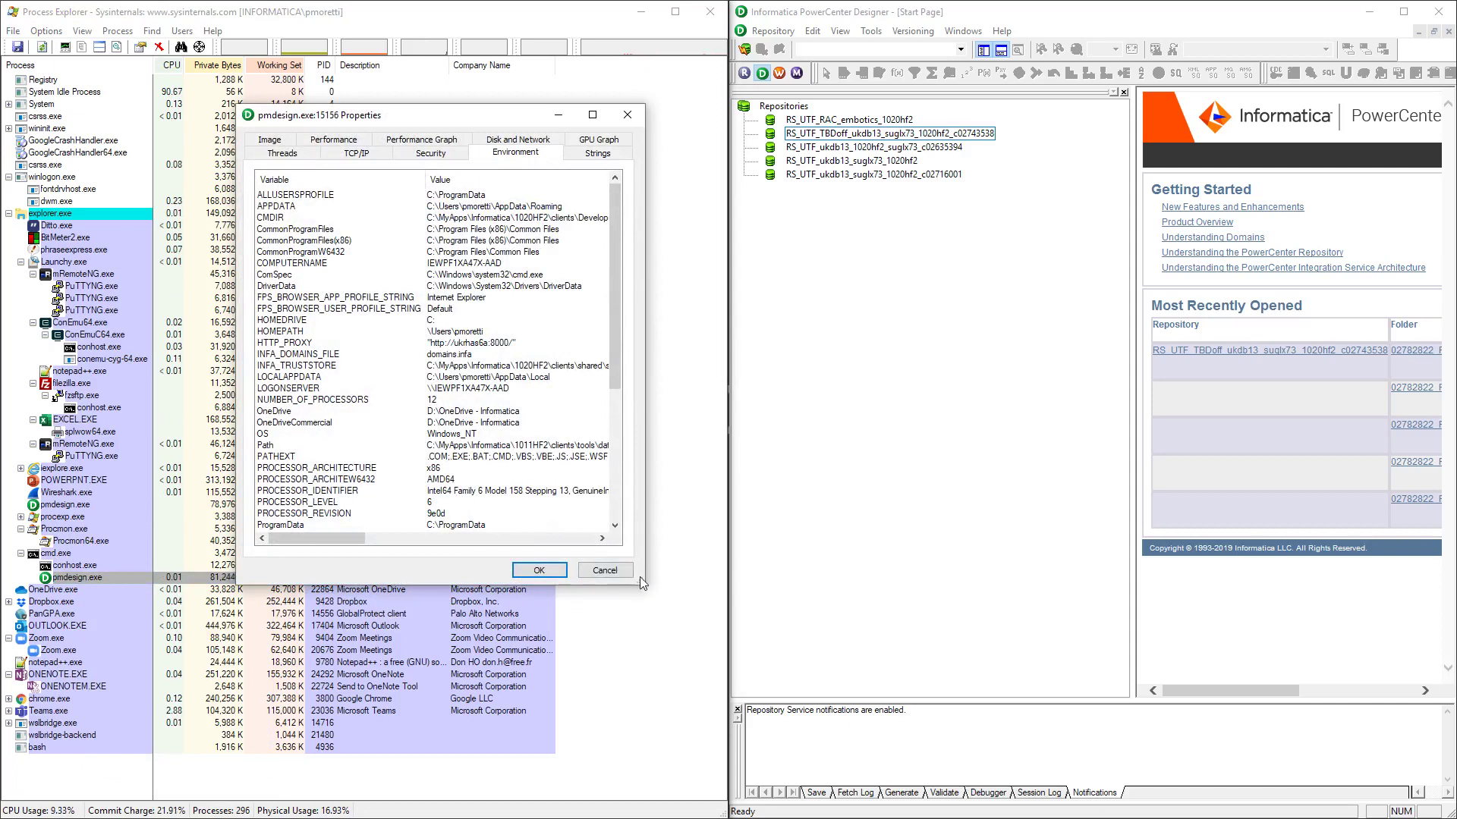
pyautogui.moveTo(639, 577); pyautogui.dragTo(669, 618)
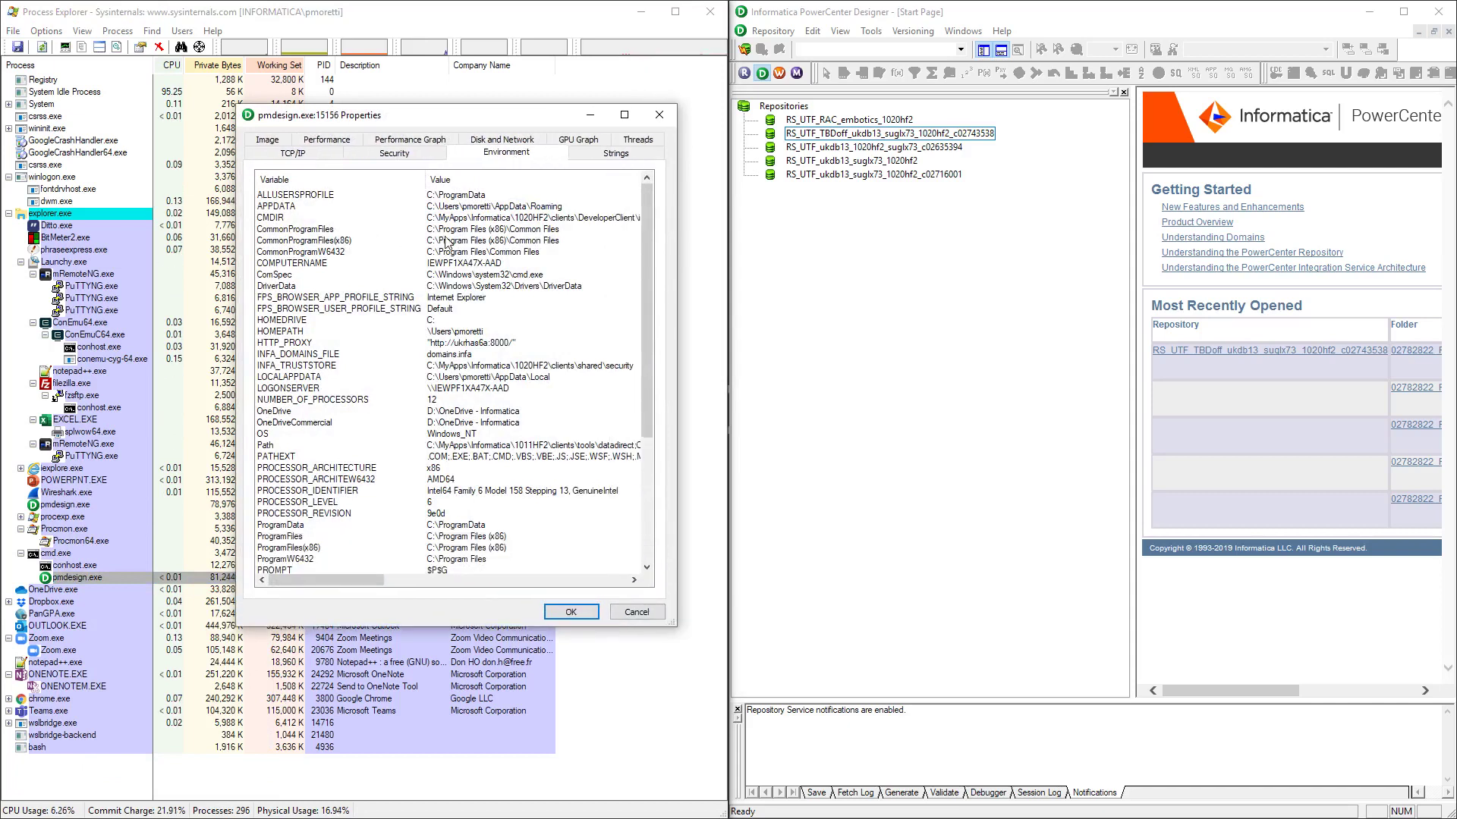
pyautogui.scroll(-1, 370, 221)
pyautogui.scroll(-3, 369, 221)
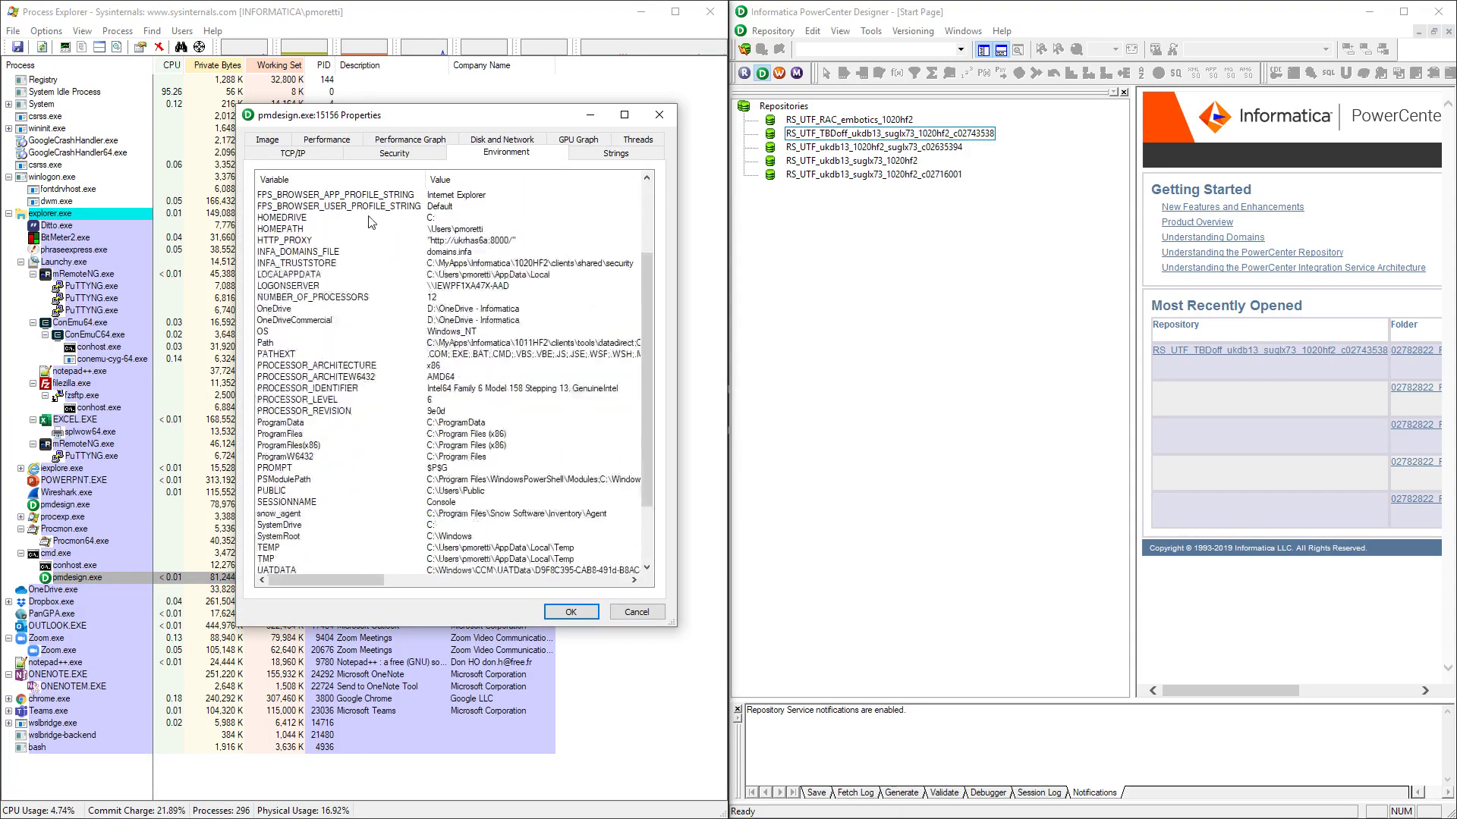
pyautogui.scroll(2, 377, 229)
pyautogui.scroll(2, 381, 235)
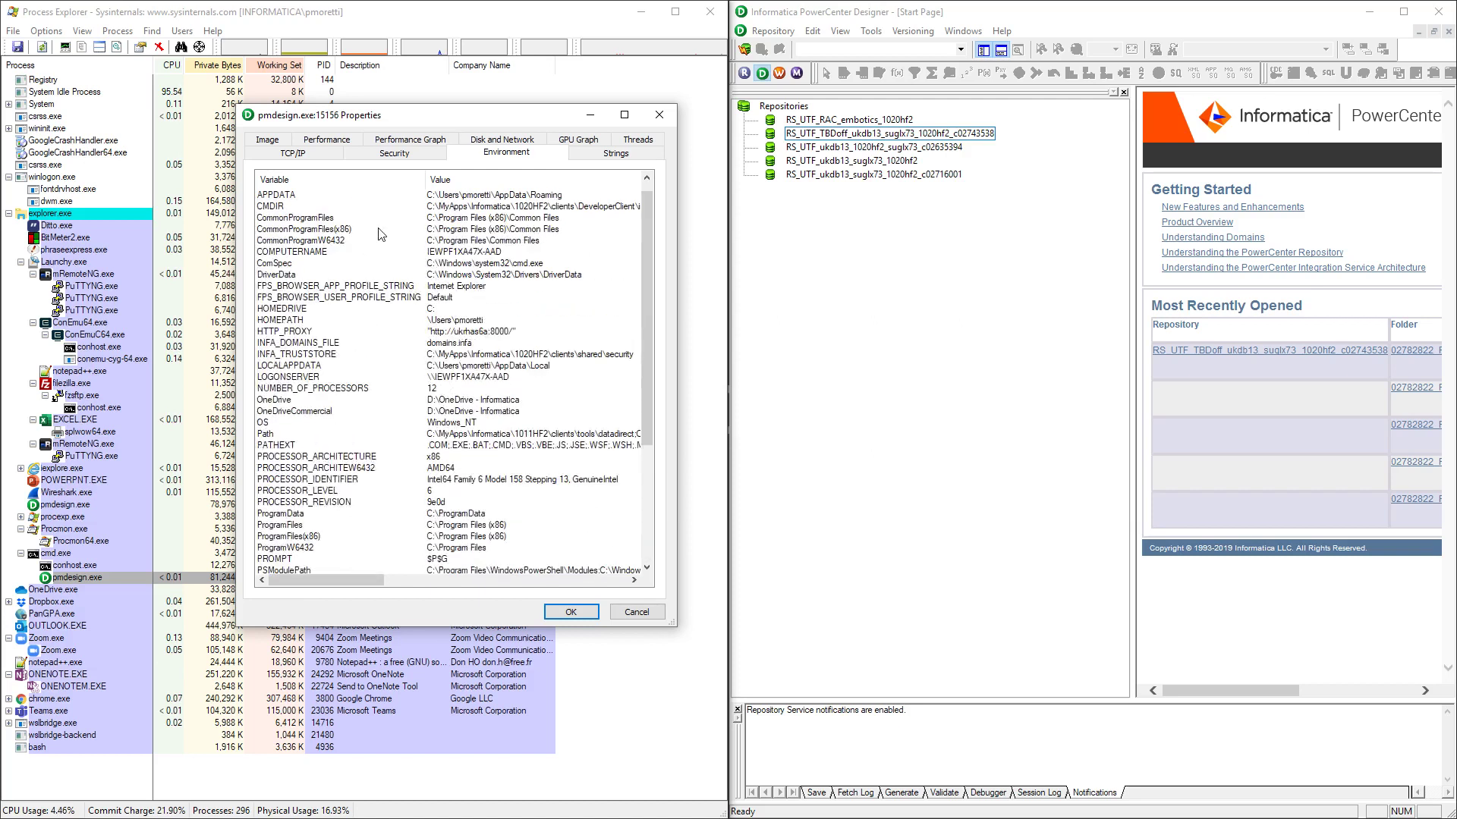
pyautogui.scroll(-5, 351, 342)
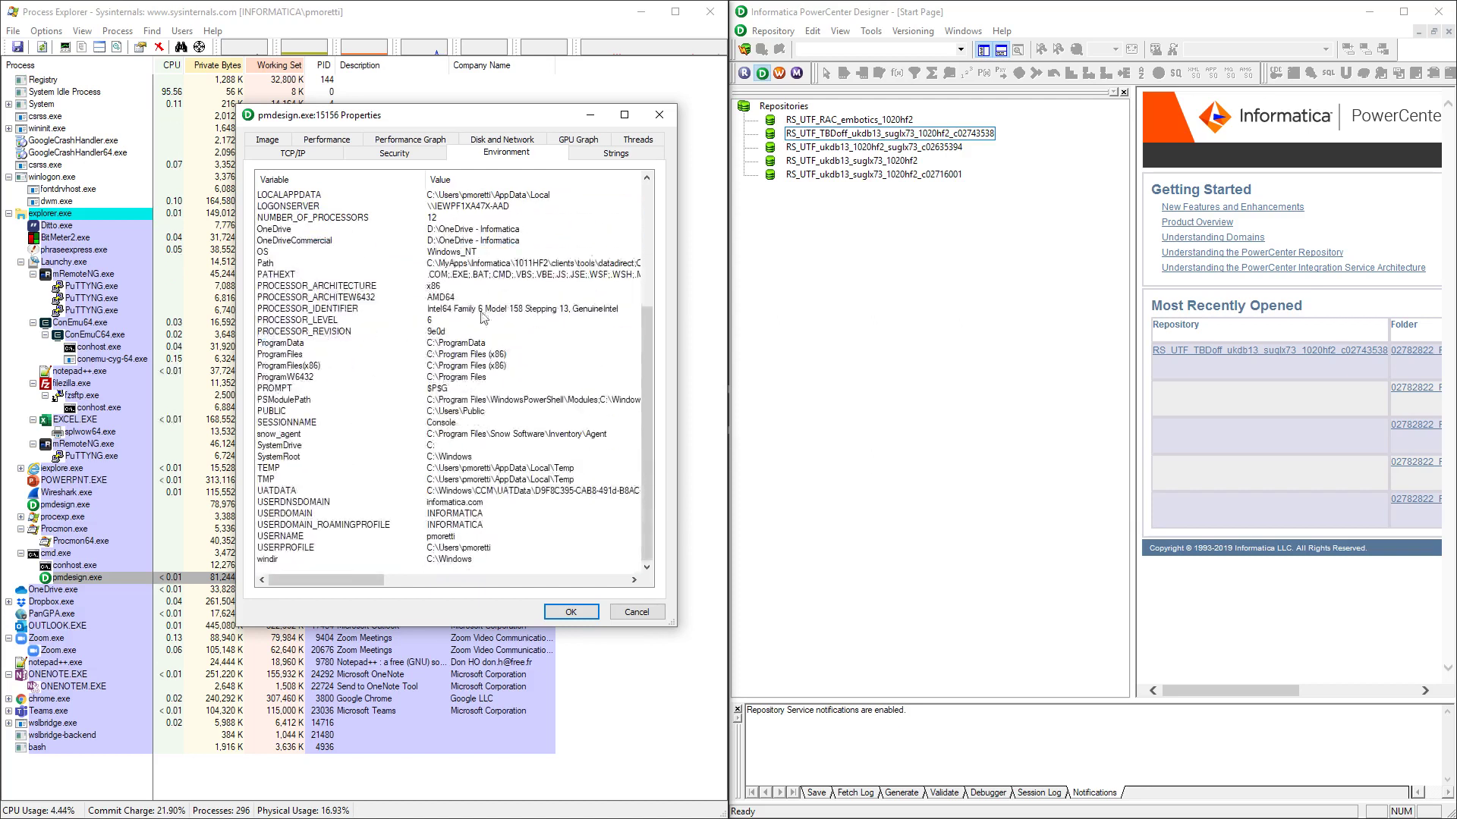
pyautogui.click(646, 180)
# Close the pmdesign.exe Properties window with OK
pyautogui.click(645, 180)
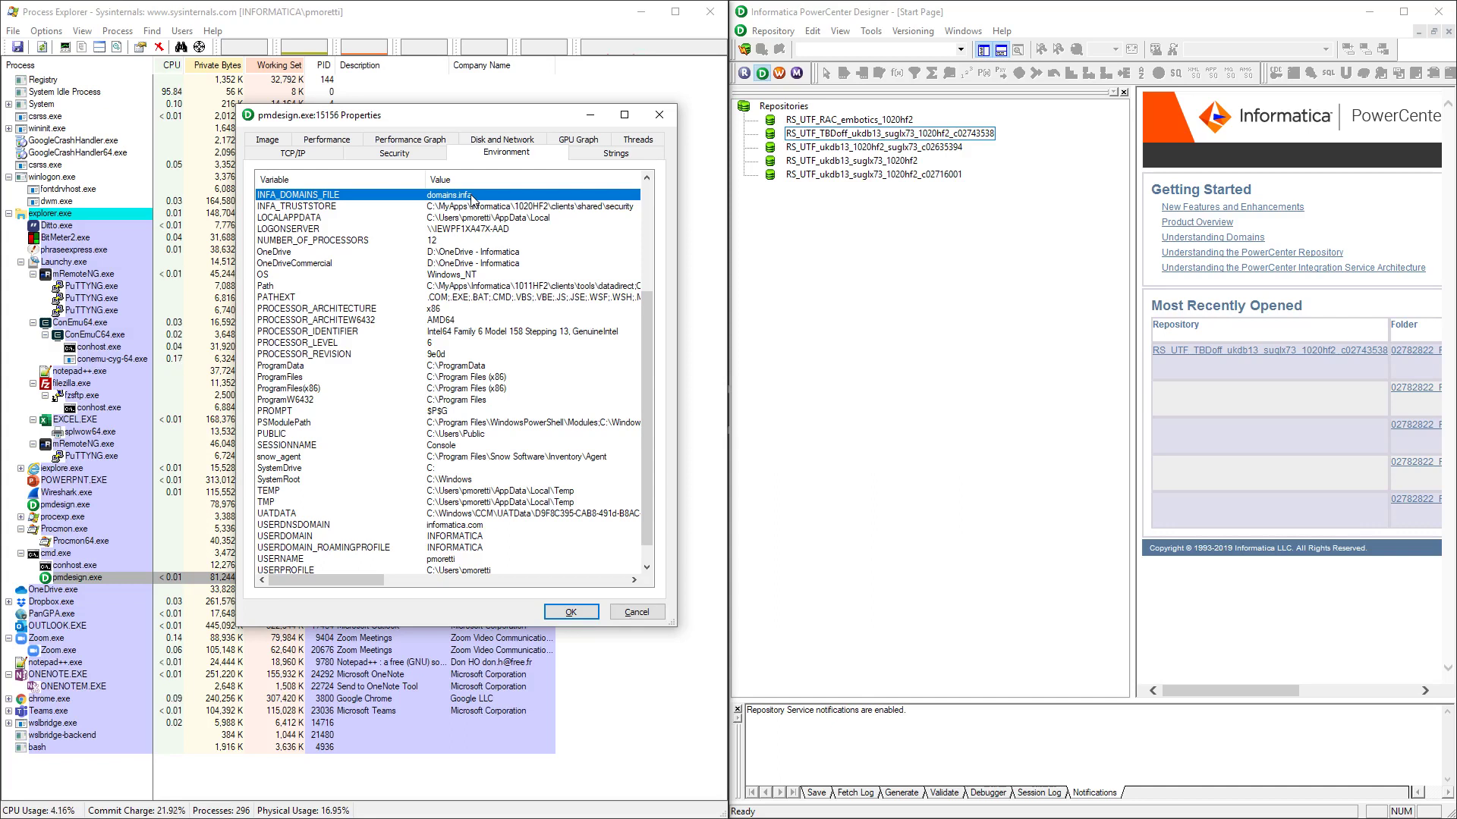
pyautogui.press('alt')
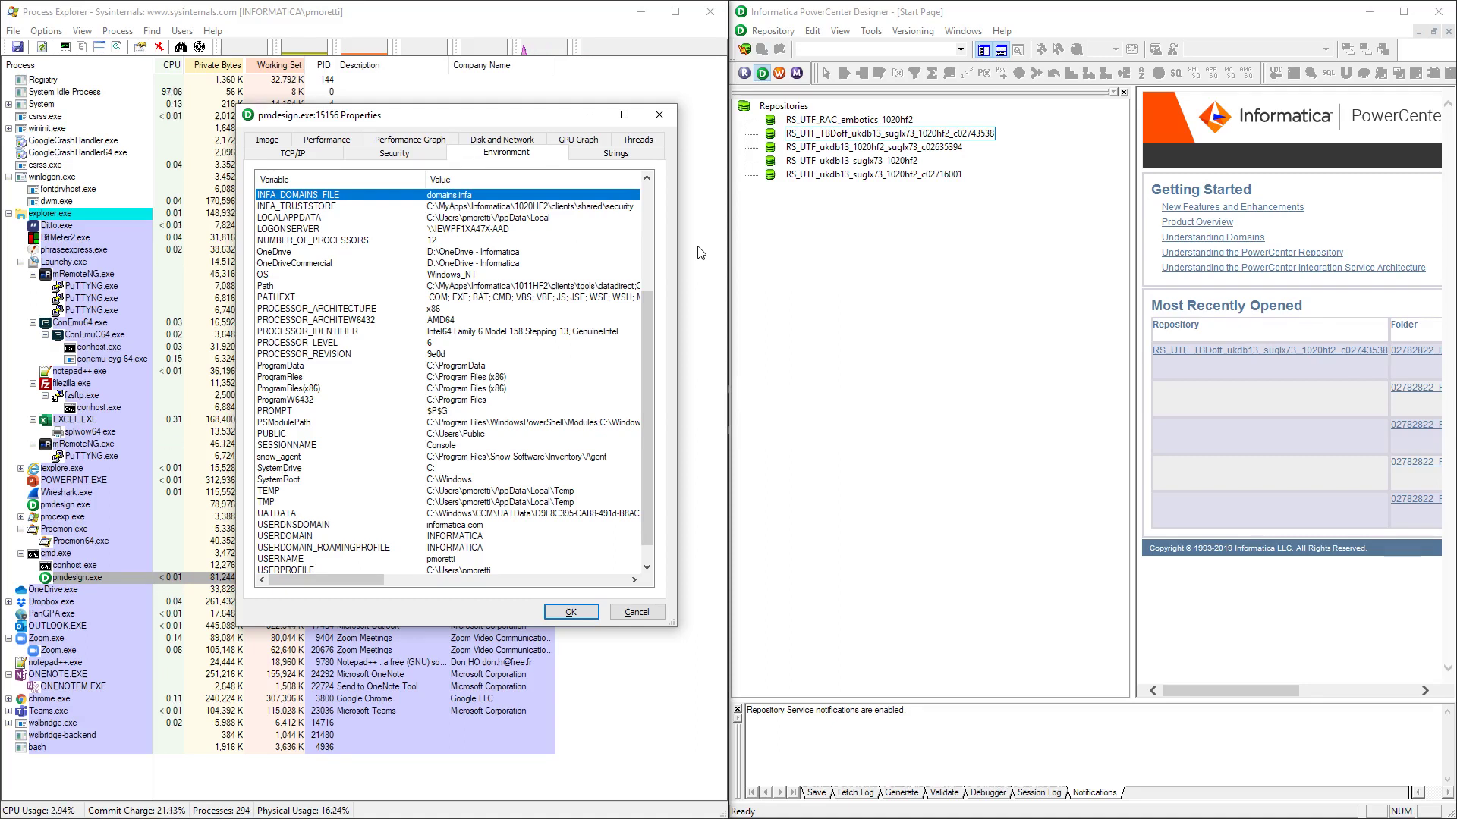
pyautogui.click(596, 615)
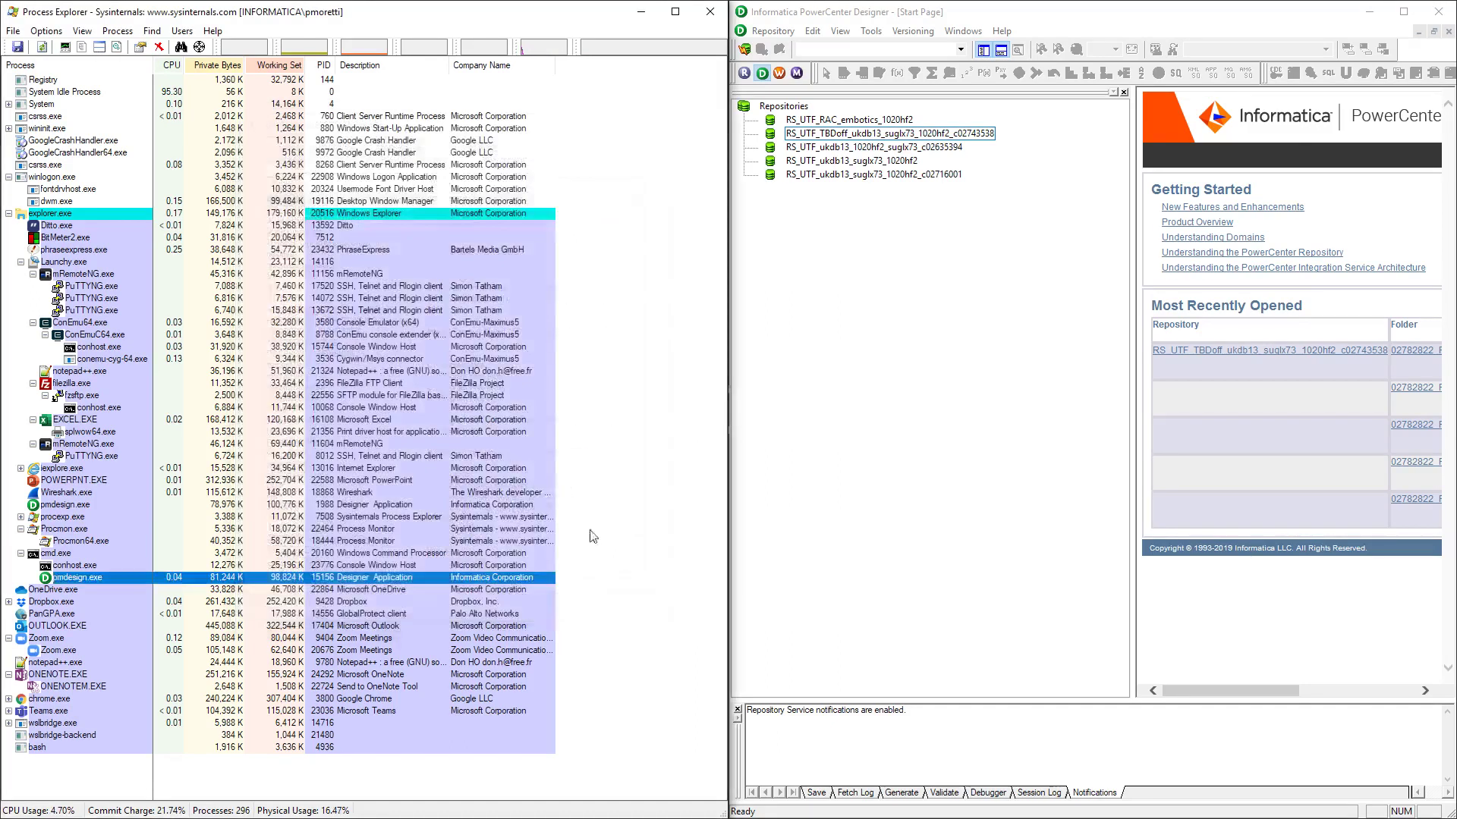
# Minimize Process Explorer and Process Monitor, snap Designer right, and place Wireshark's Ethernet 3 capture left
pyautogui.click(642, 13)
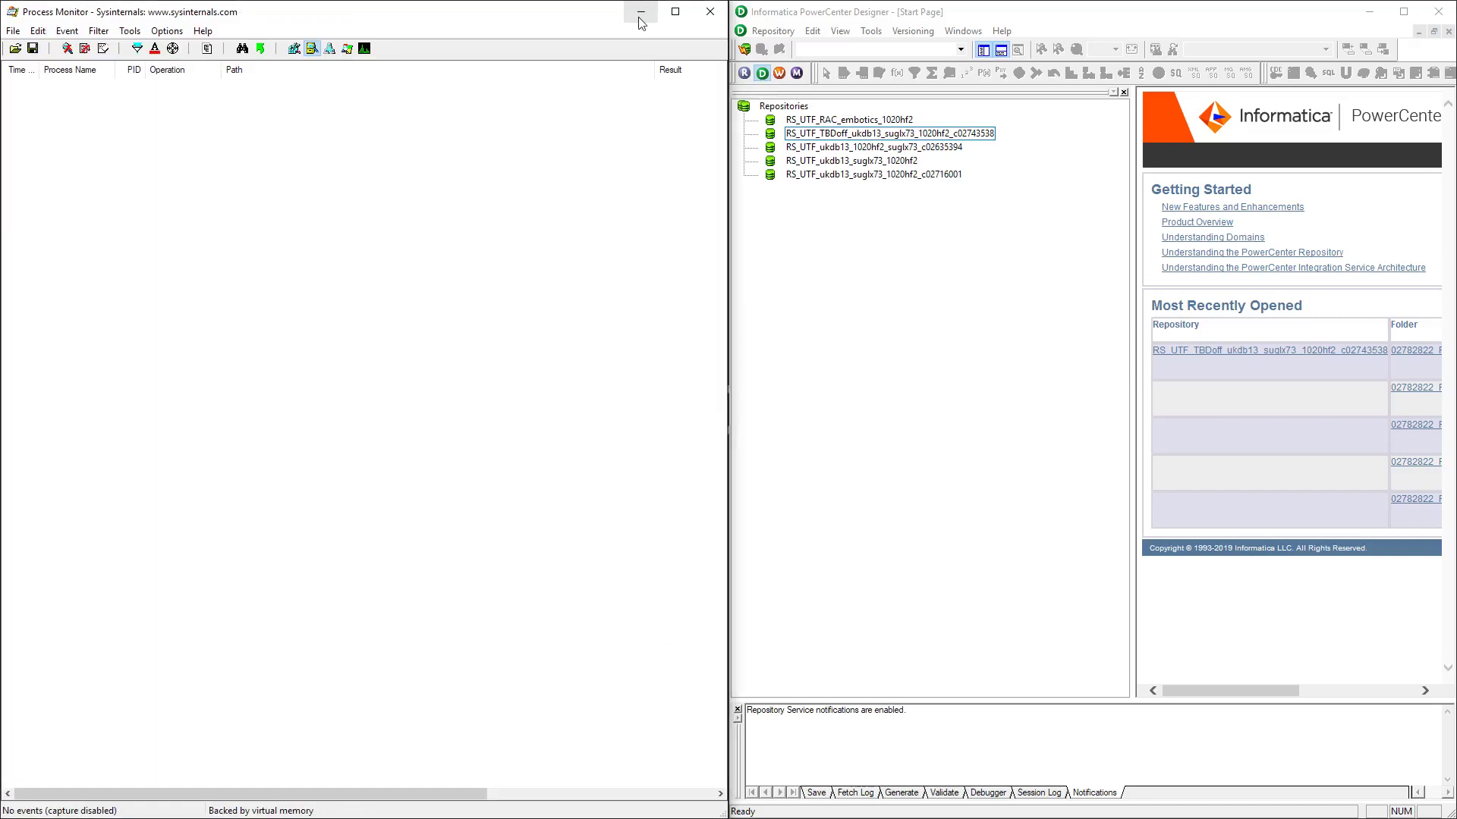
pyautogui.click(644, 12)
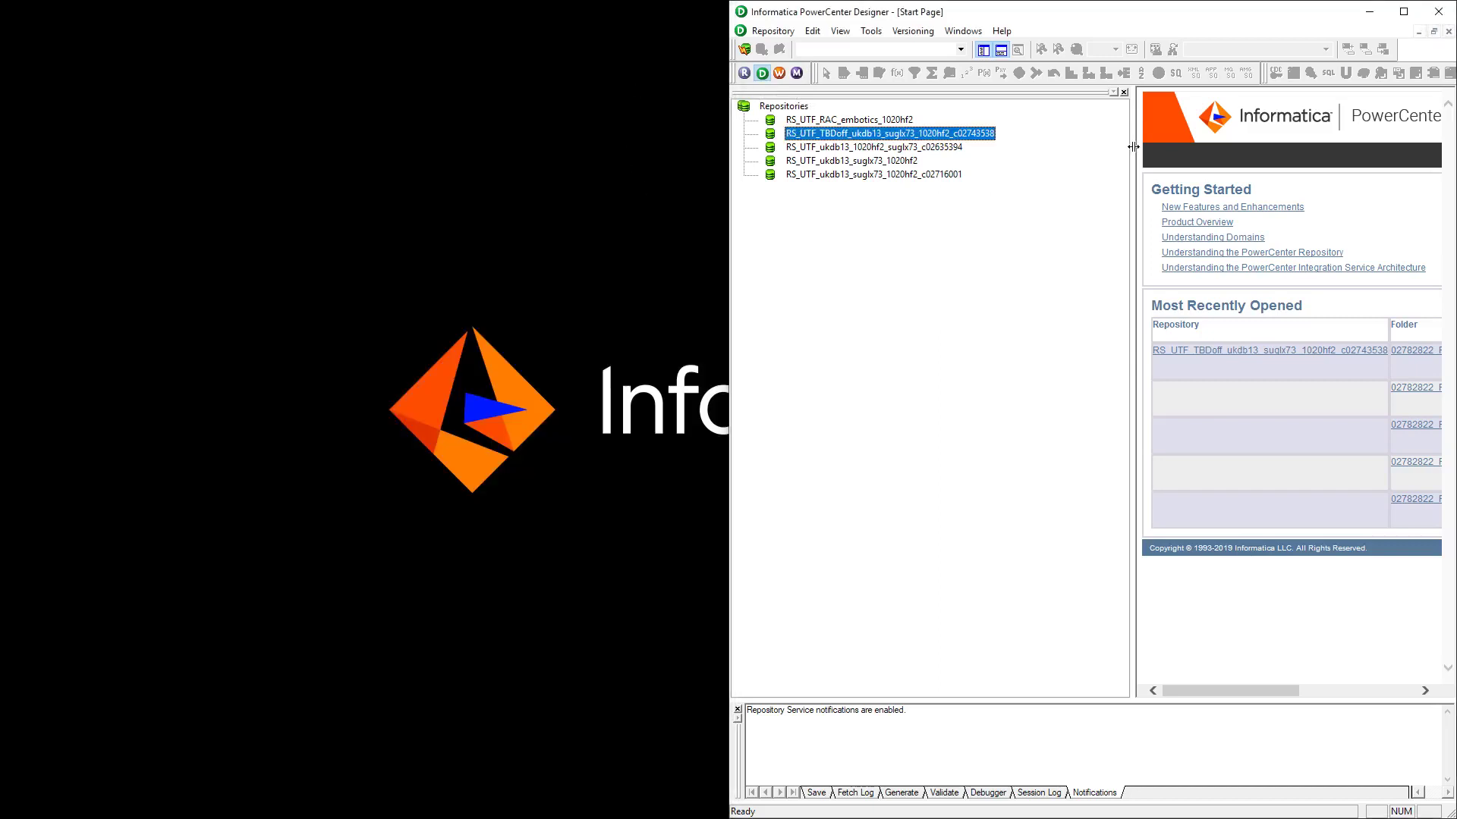
pyautogui.click(1441, 15)
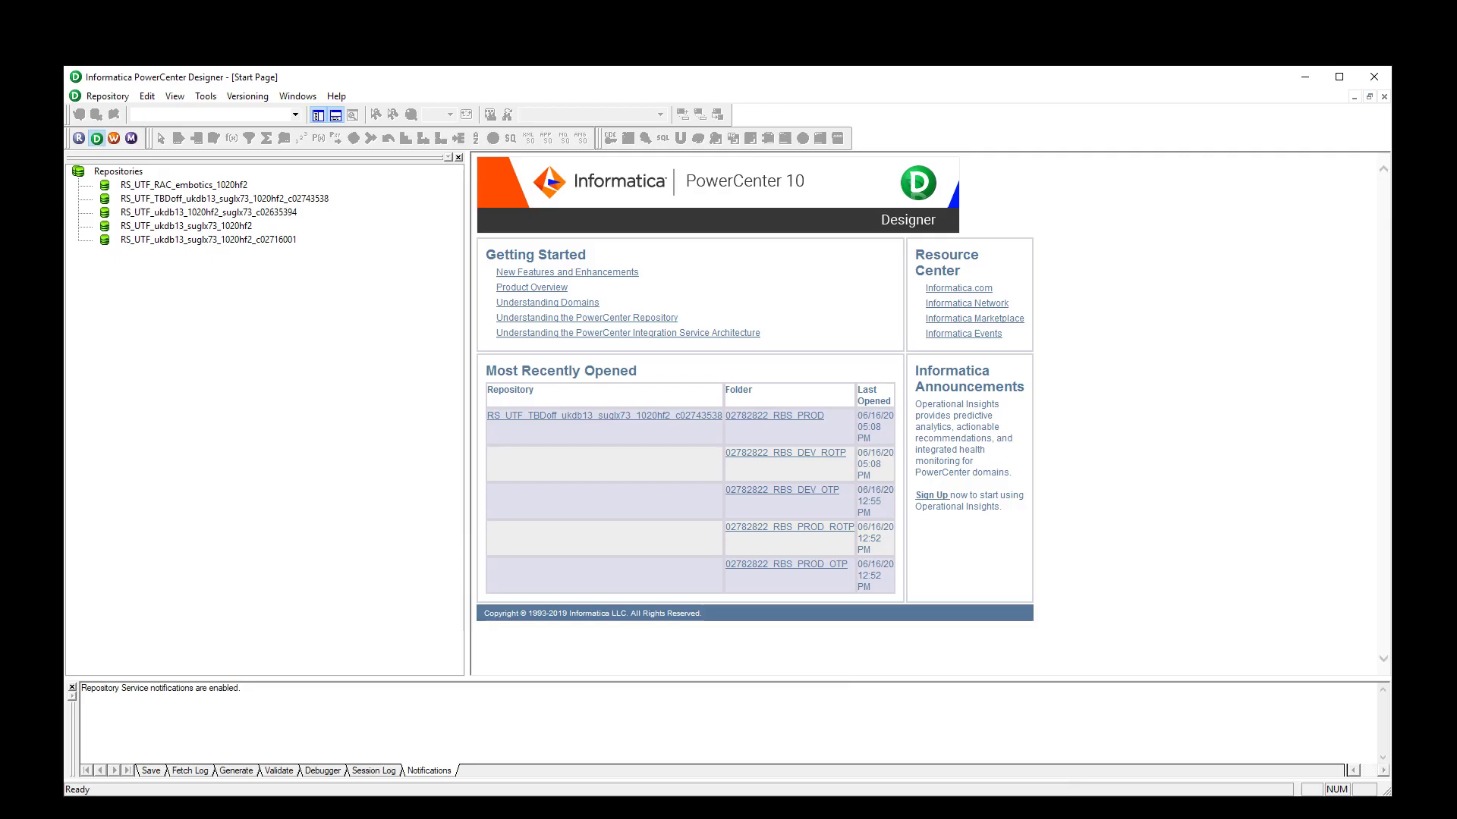
pyautogui.press('super+Right')
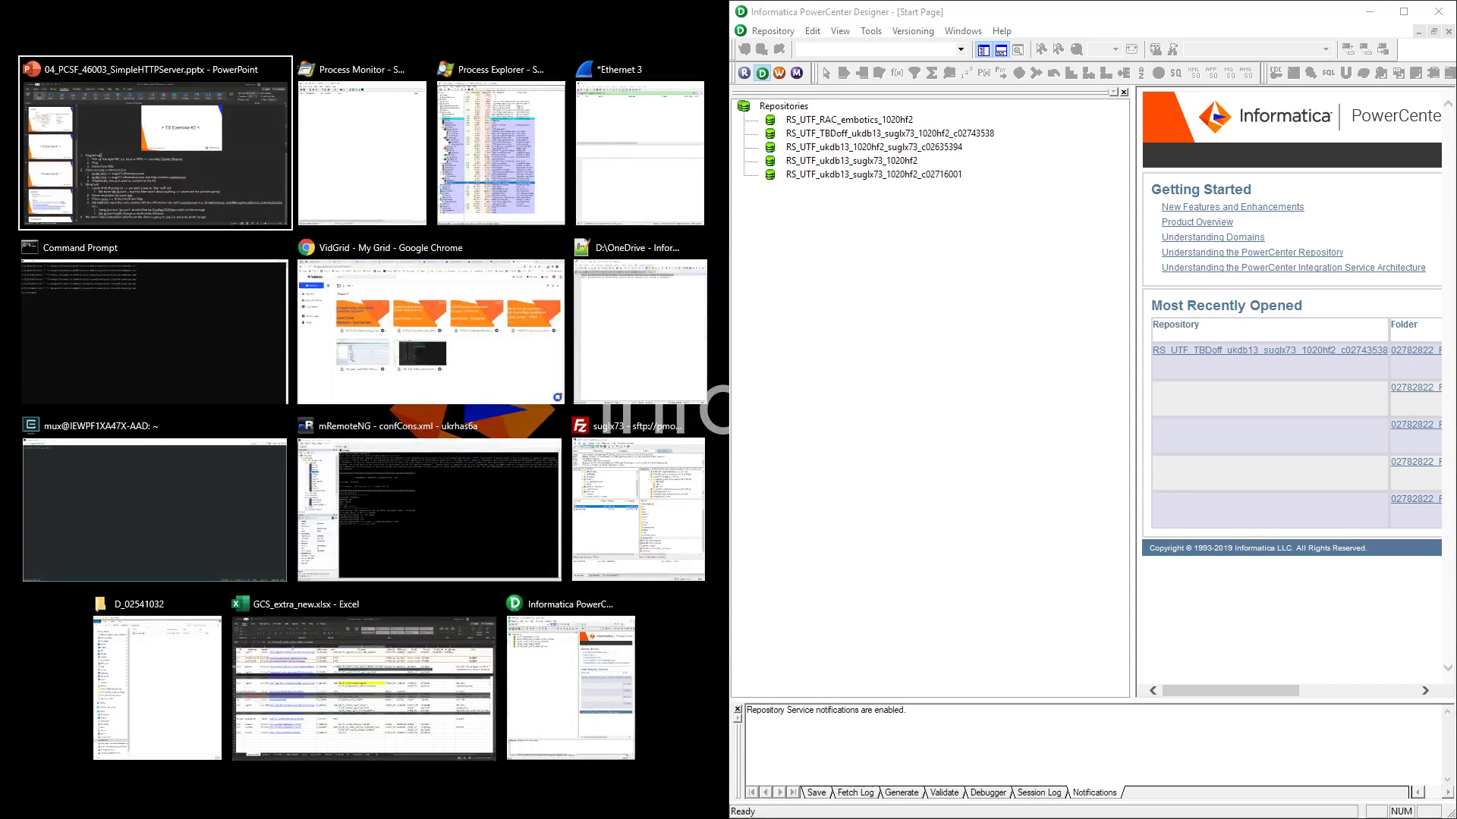
pyautogui.click(613, 168)
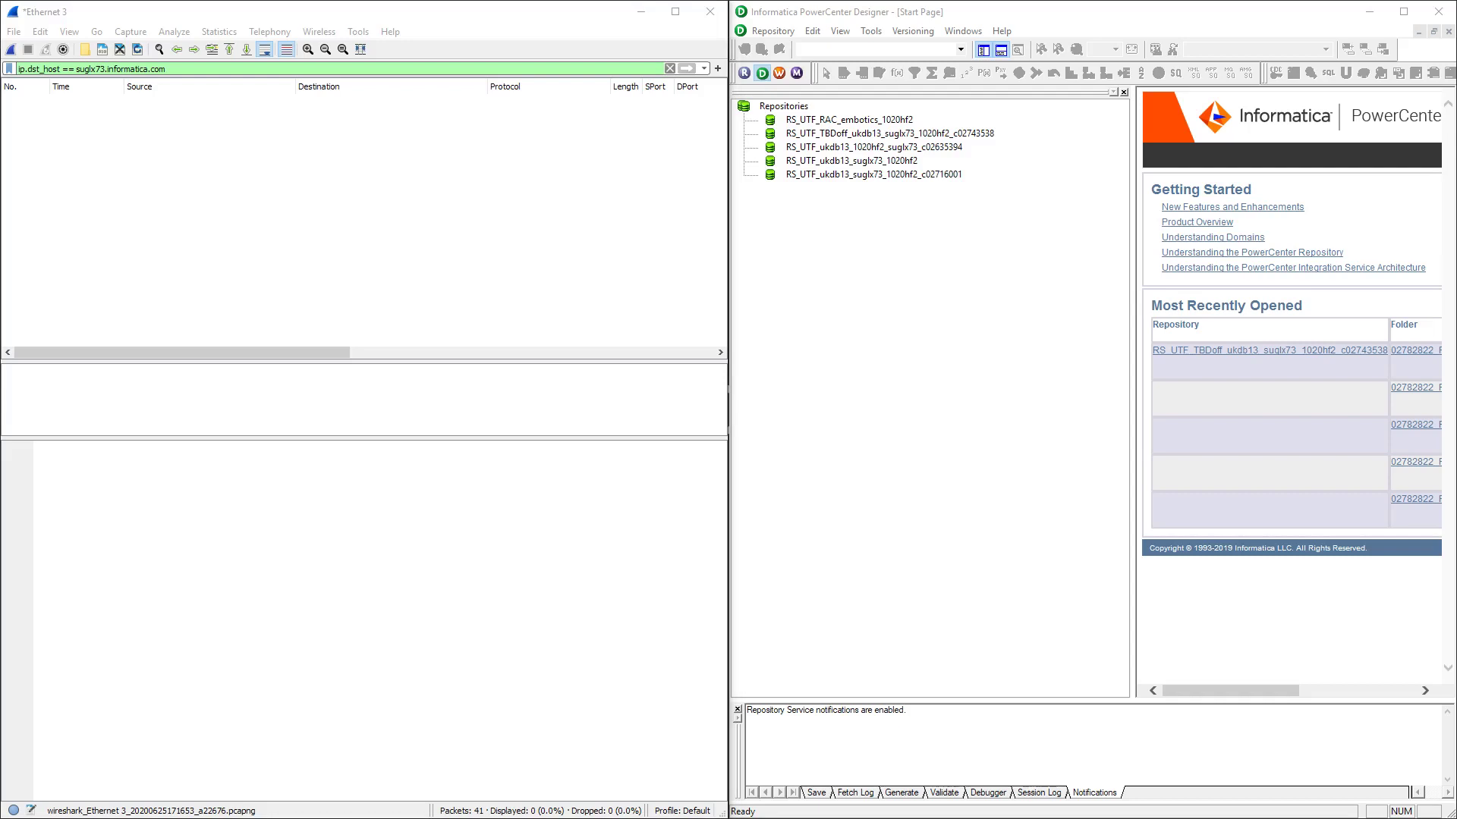
# Run 'ipconfig | findstr Ether' in Command Prompt to list the Ethernet adapters
pyautogui.press('super+Left')
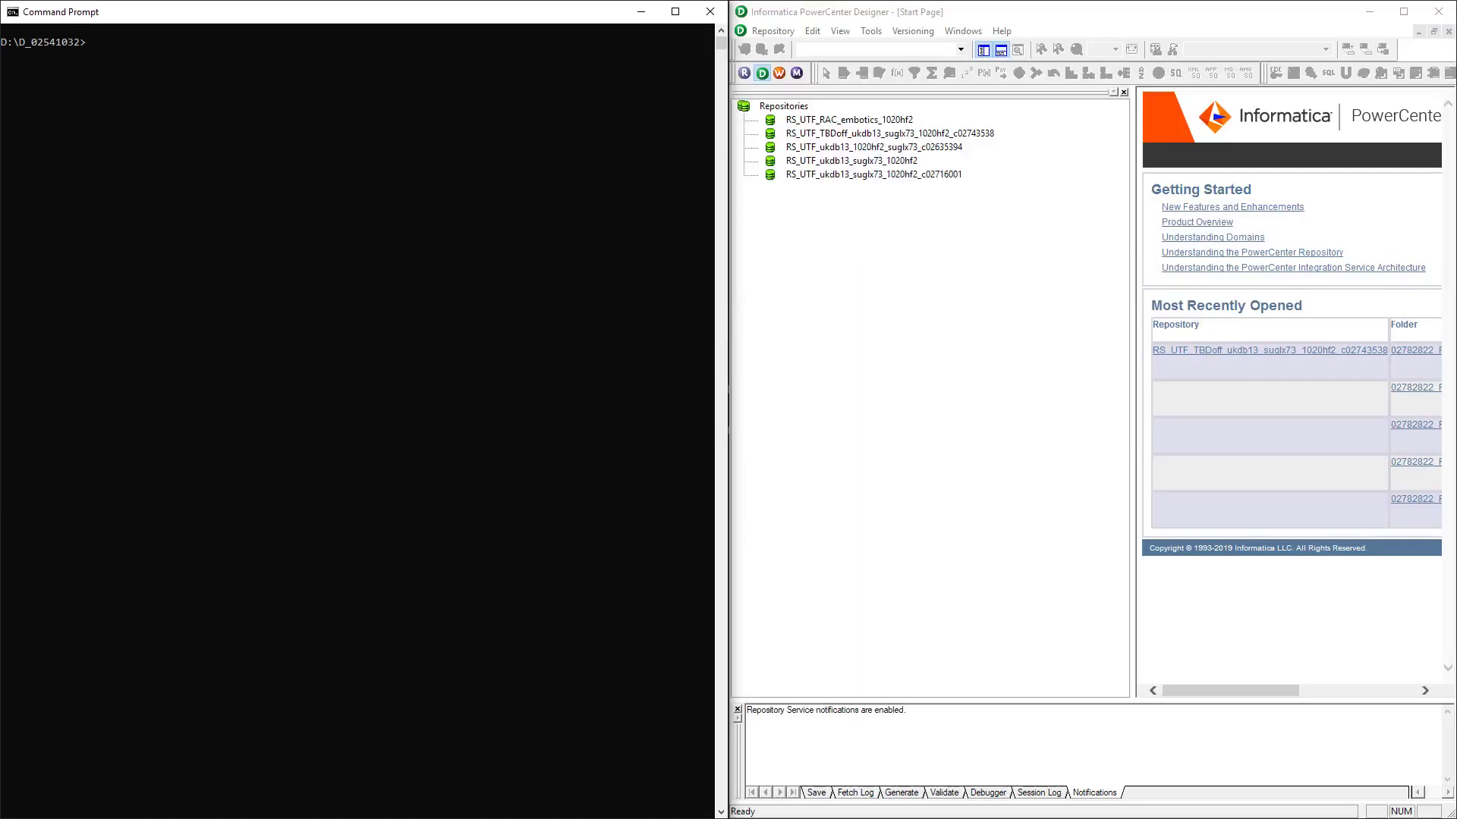
pyautogui.press('Return')
pyautogui.press('Return')
pyautogui.write('ipconfig')
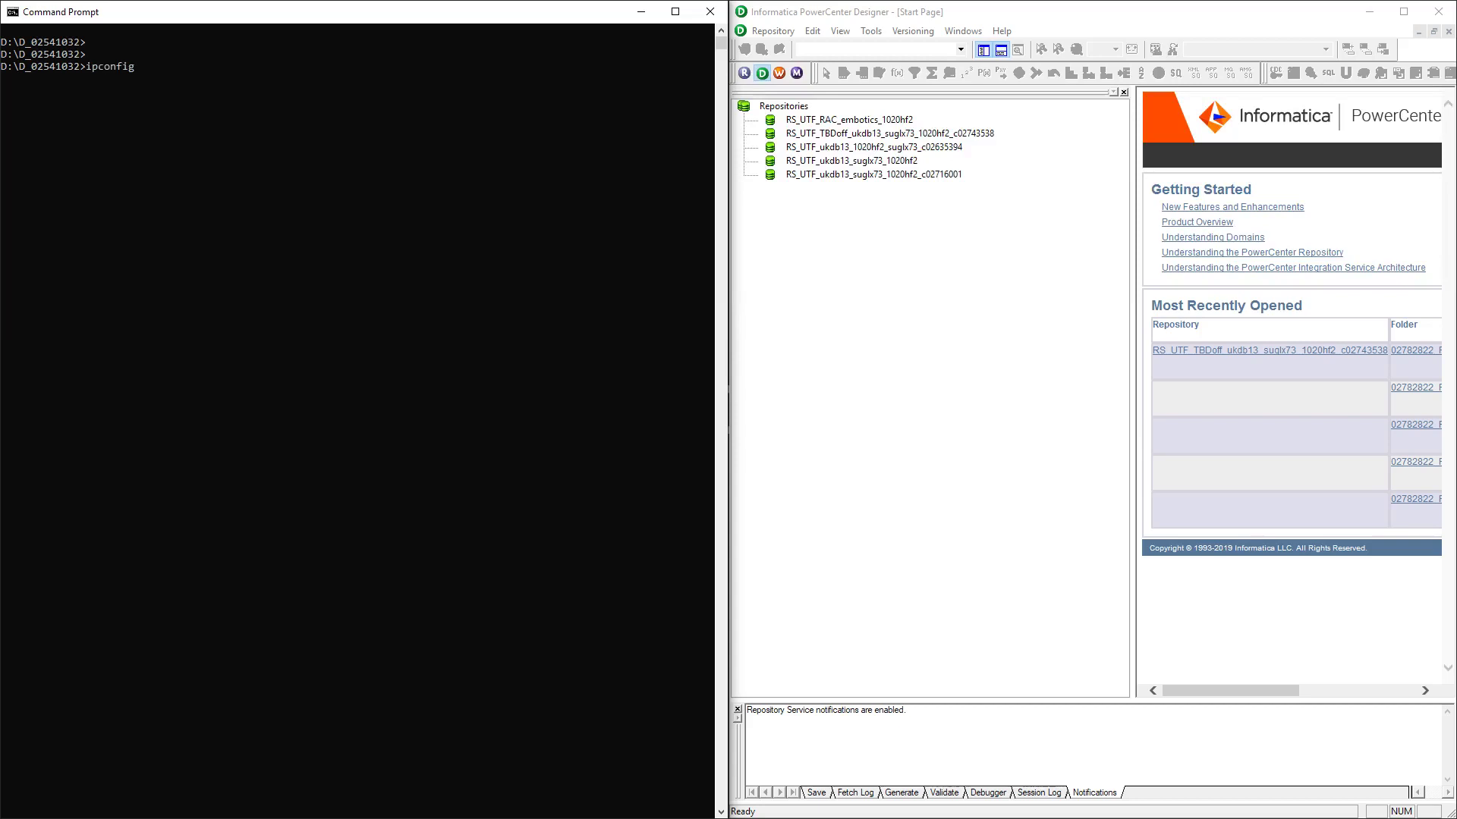
pyautogui.write(' > findstr Ether')
pyautogui.press('Return')
pyautogui.press('Up')
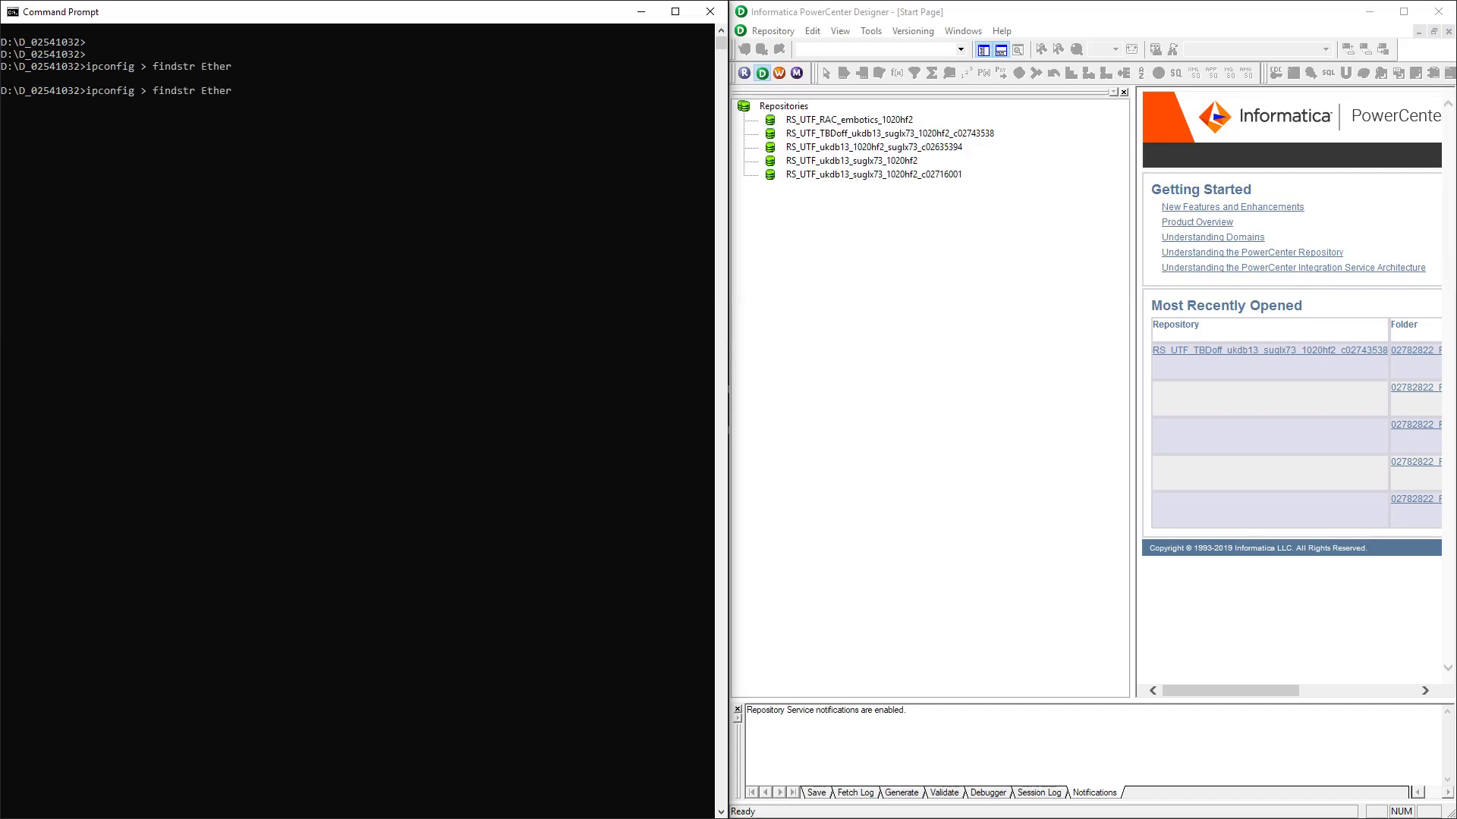
pyautogui.press('Left')
pyautogui.press('Left')
pyautogui.press('Left')
pyautogui.press('Left')
pyautogui.press('Left')
pyautogui.press('Left')
pyautogui.press('Left')
pyautogui.press('Left')
pyautogui.press('Left')
pyautogui.press('Left')
pyautogui.press('Left')
pyautogui.press('Left')
pyautogui.press('Left')
pyautogui.press('Left')
pyautogui.press('BackSpace')
pyautogui.write('|')
pyautogui.press('Return')
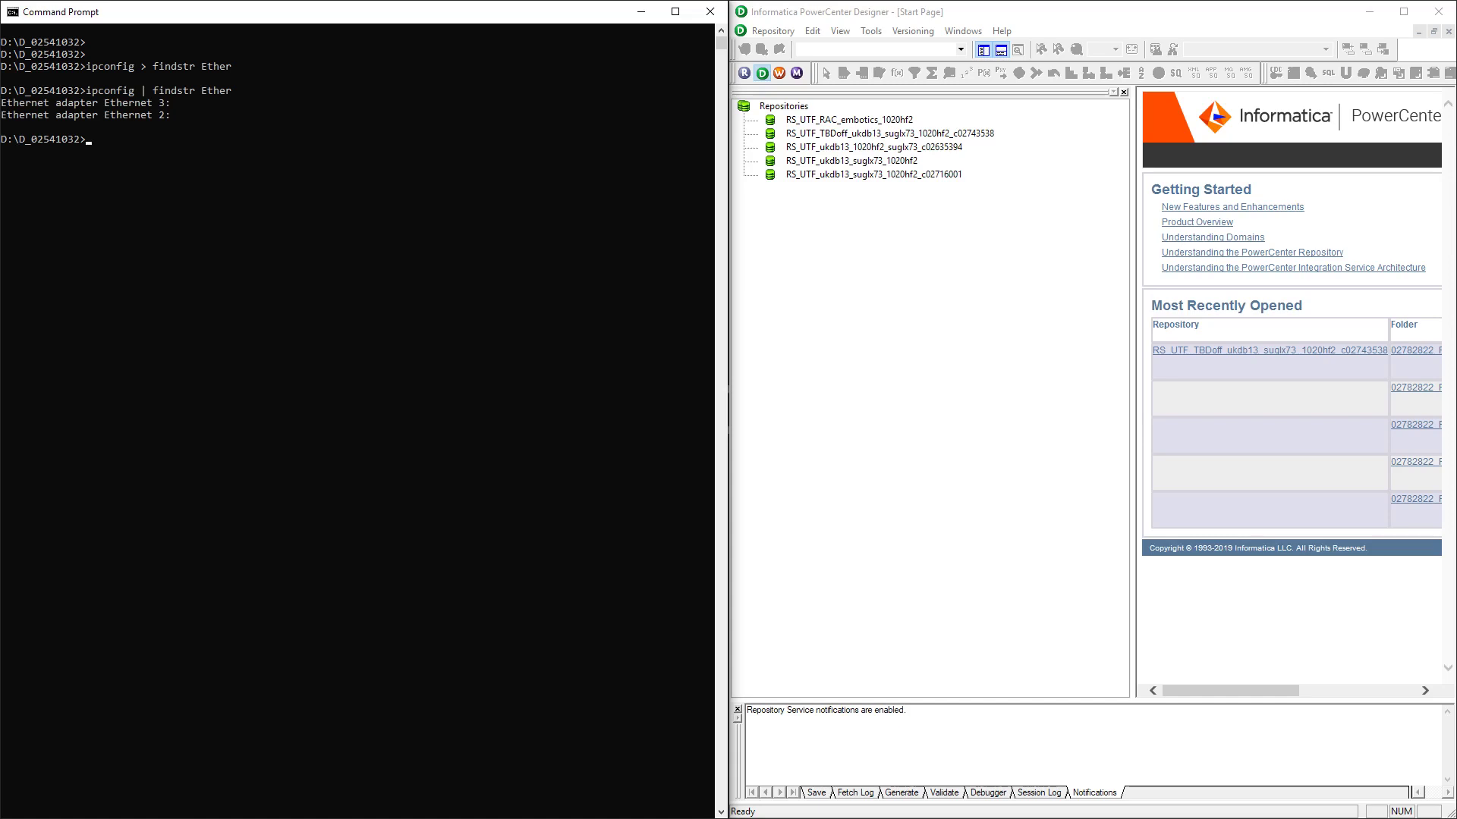
# Highlight the Ethernet 3 and Ethernet 2 adapter names, then return to Wireshark
pyautogui.doubleClick(140, 116)
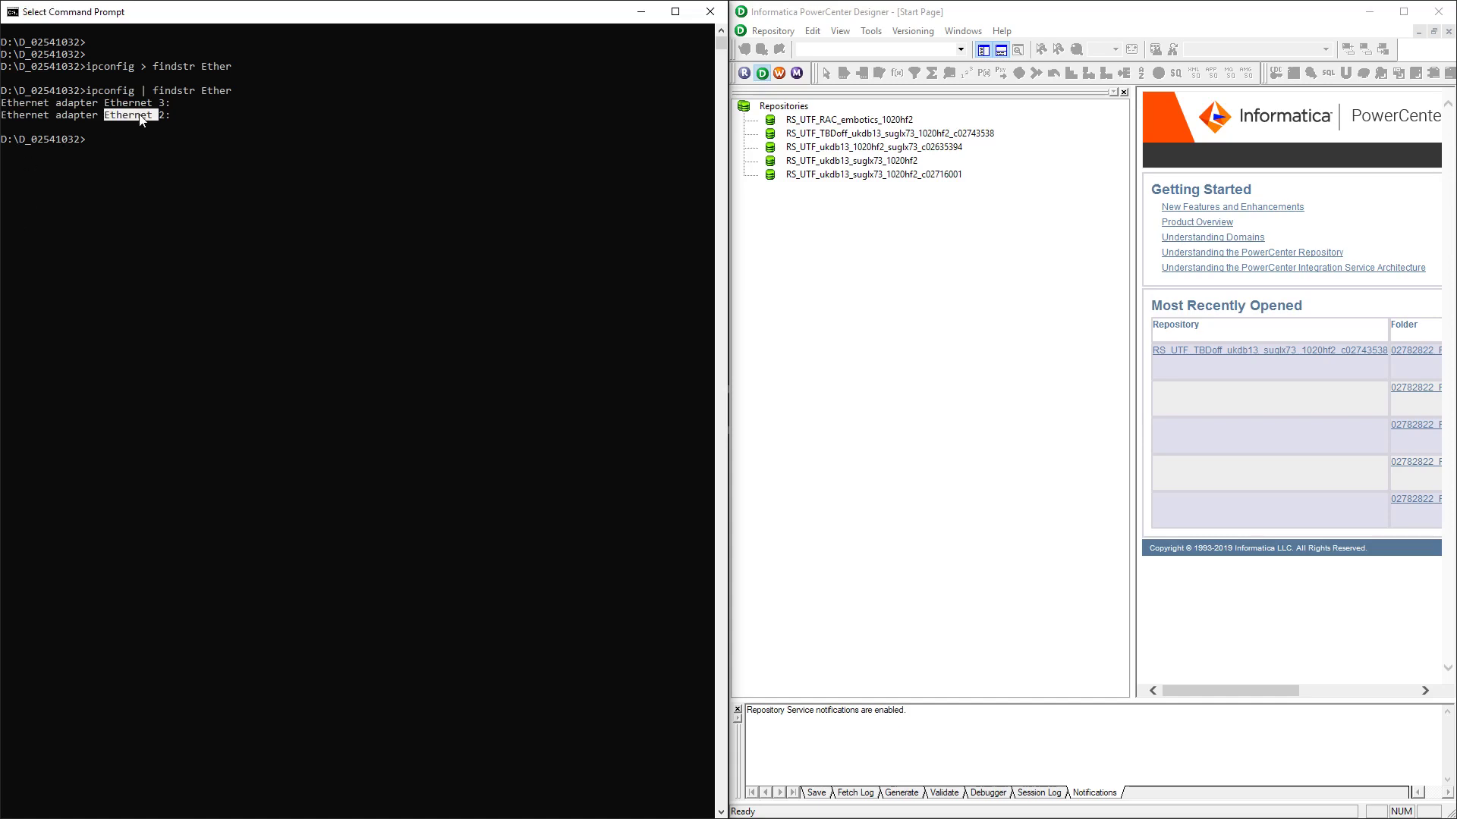
pyautogui.doubleClick(137, 103)
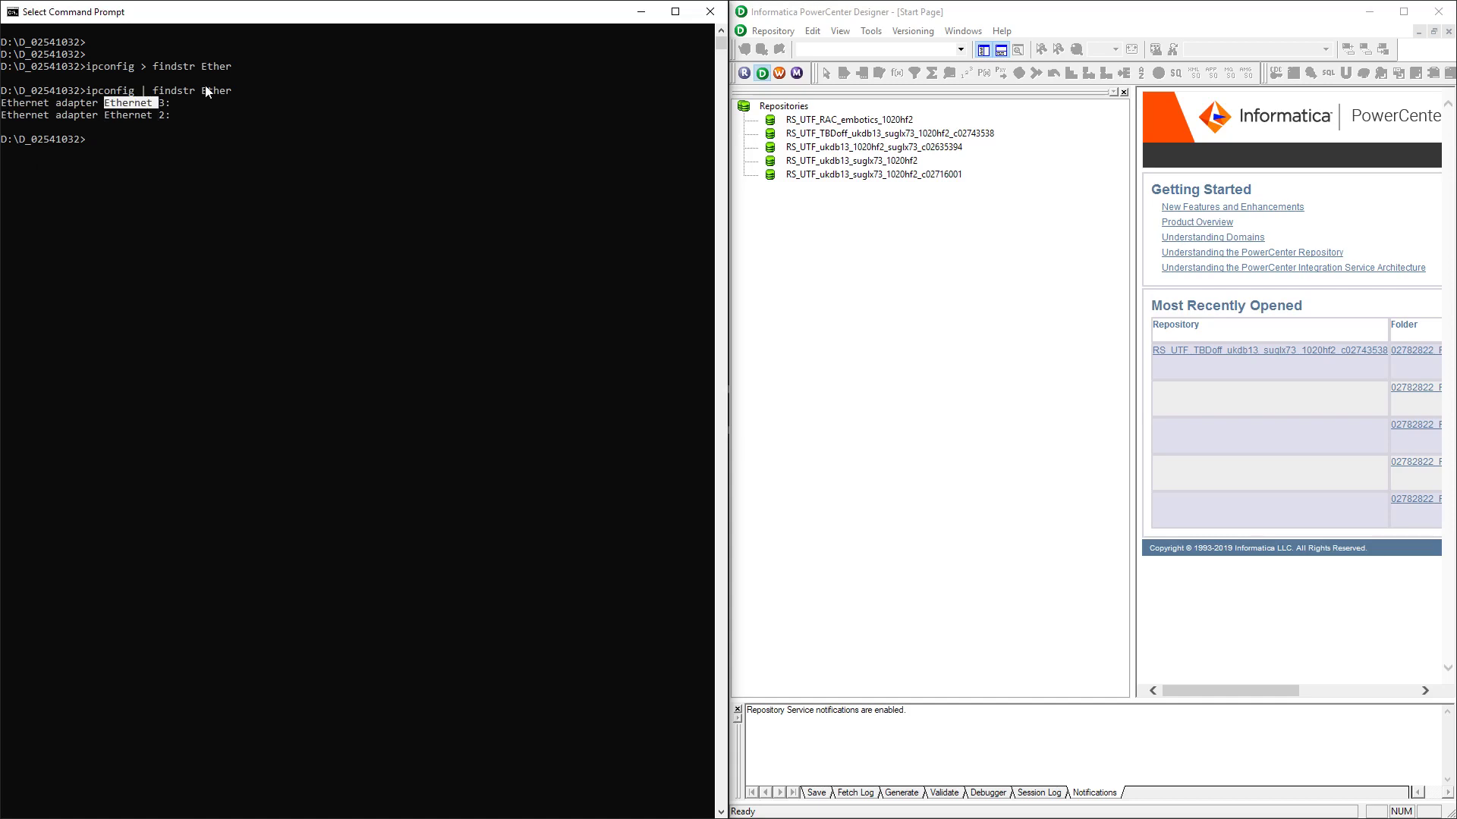
pyautogui.doubleClick(144, 116)
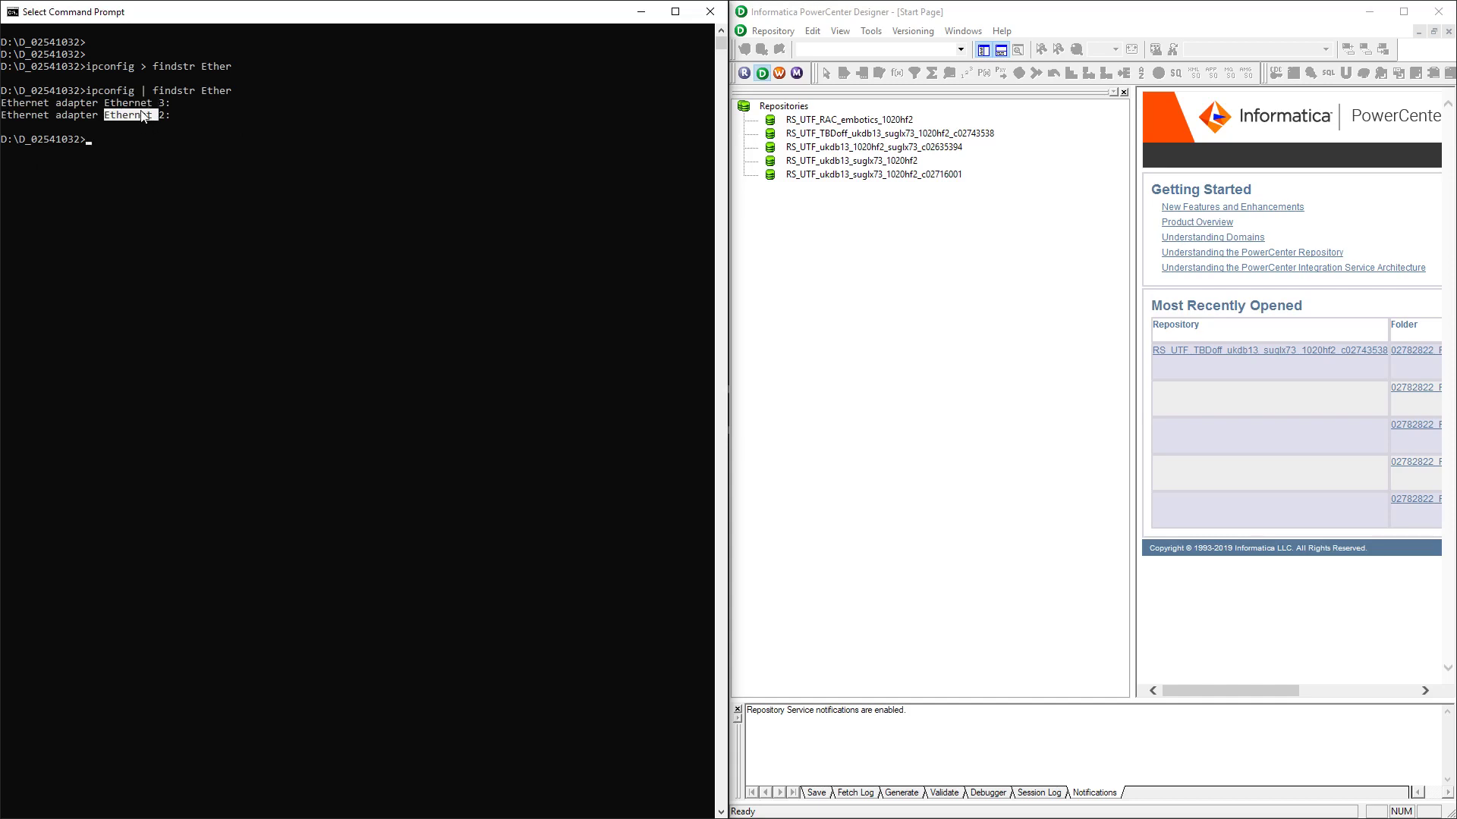
pyautogui.hotkey('alt', 'Tab')
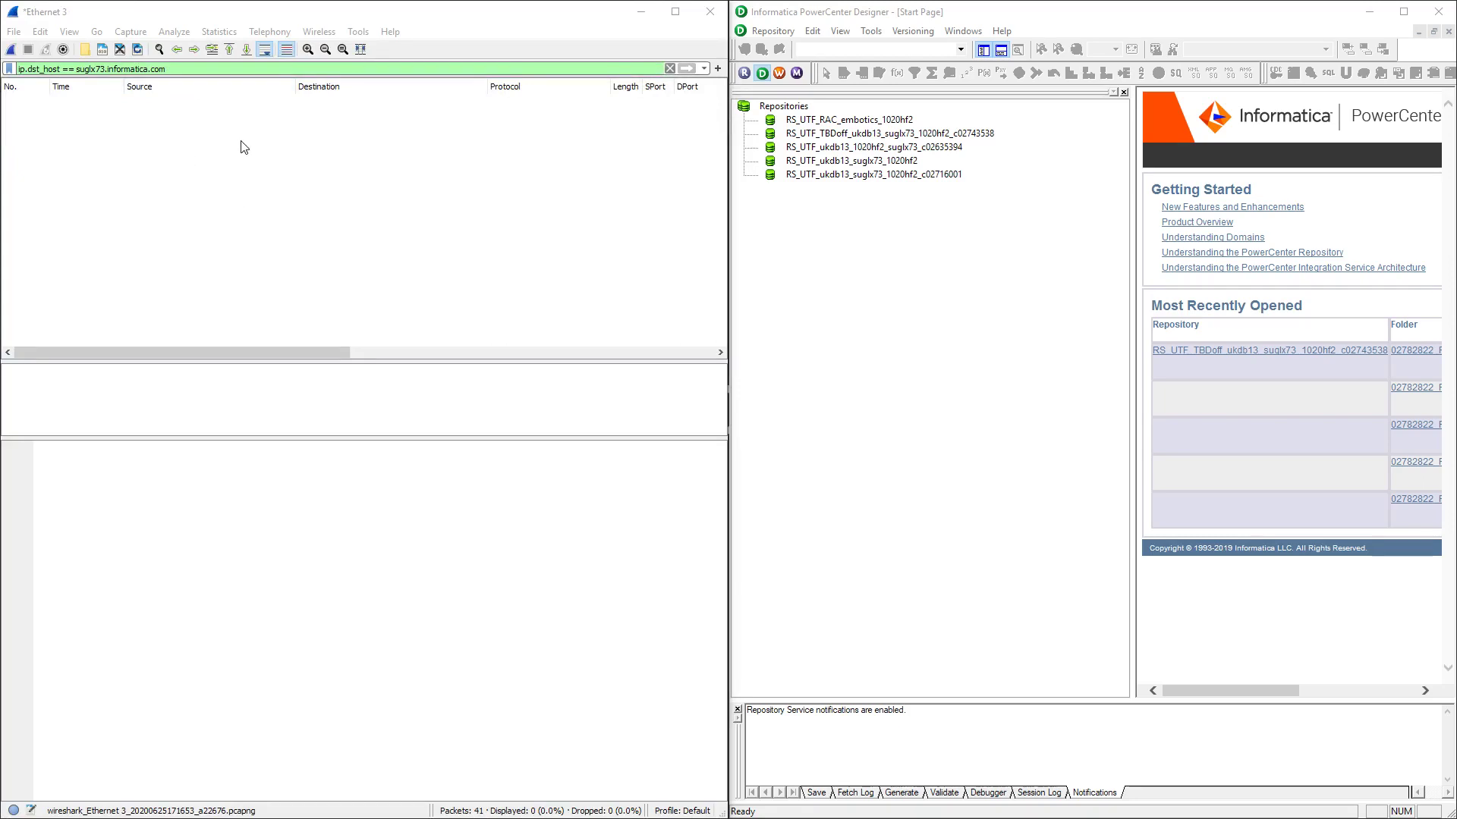
# Select the TBDoff suglx73 repository and start a fresh Ethernet 3 capture without saving
pyautogui.click(188, 68)
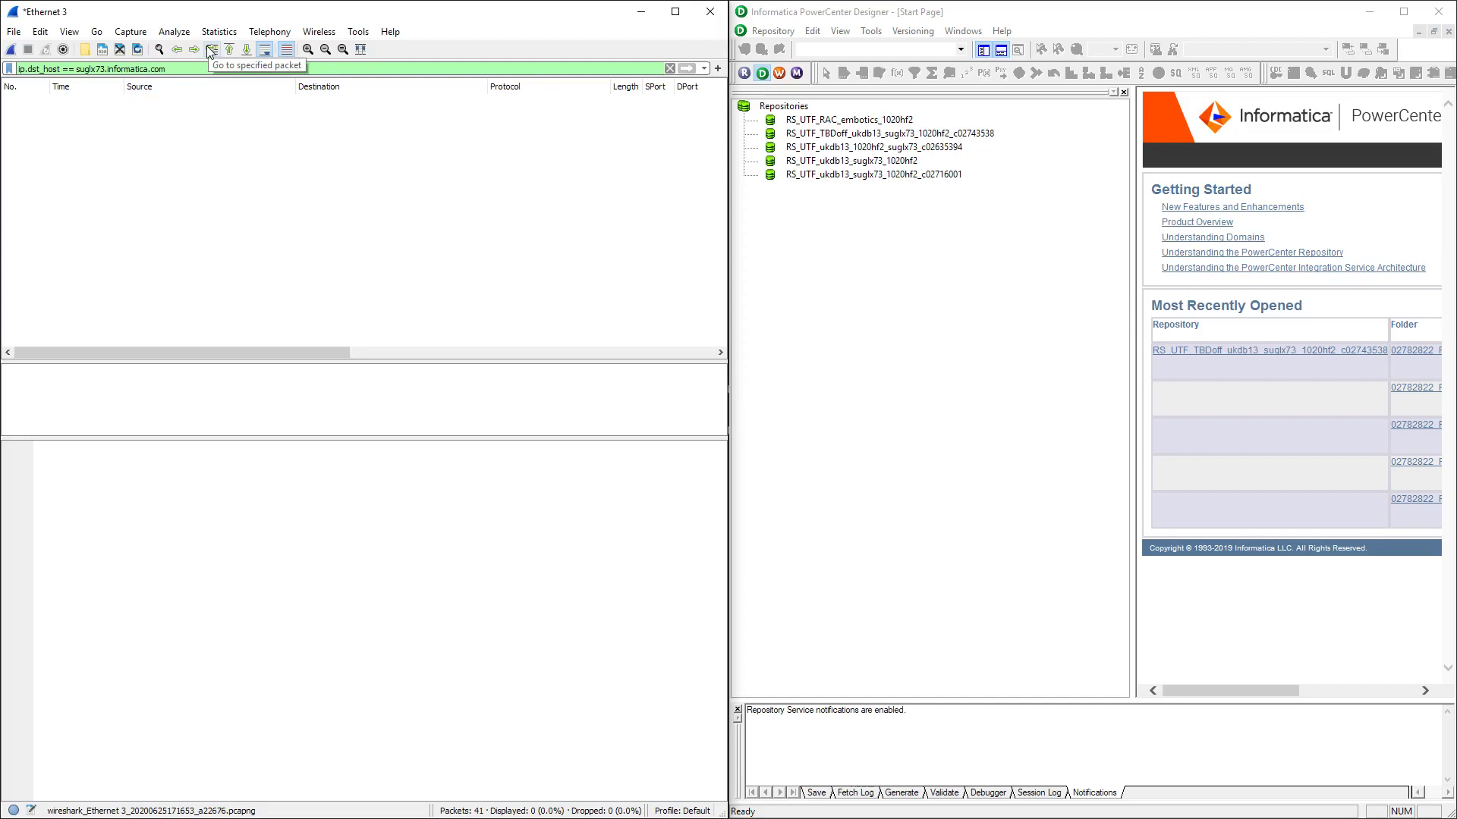
pyautogui.click(949, 215)
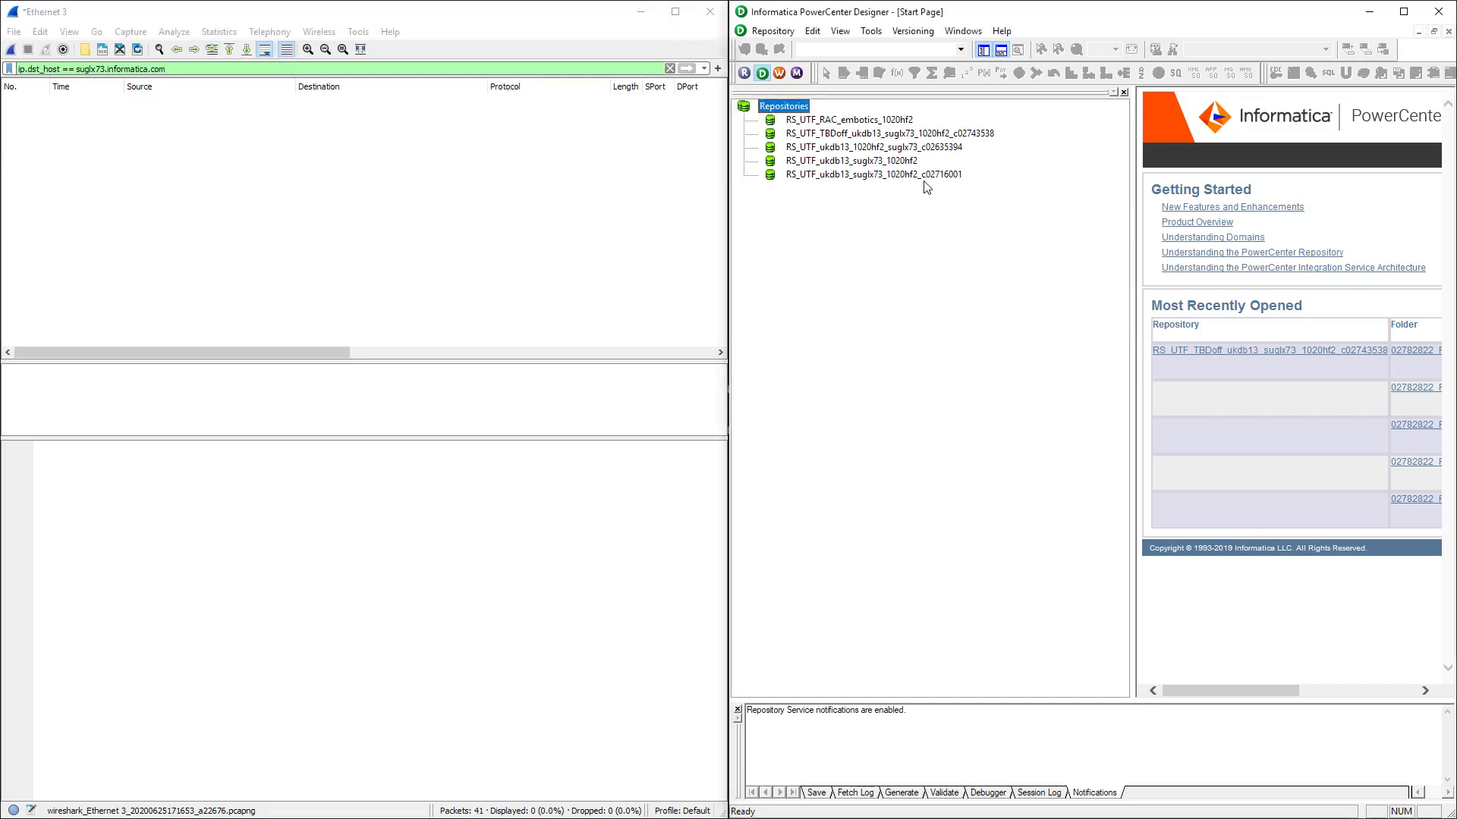
pyautogui.click(868, 137)
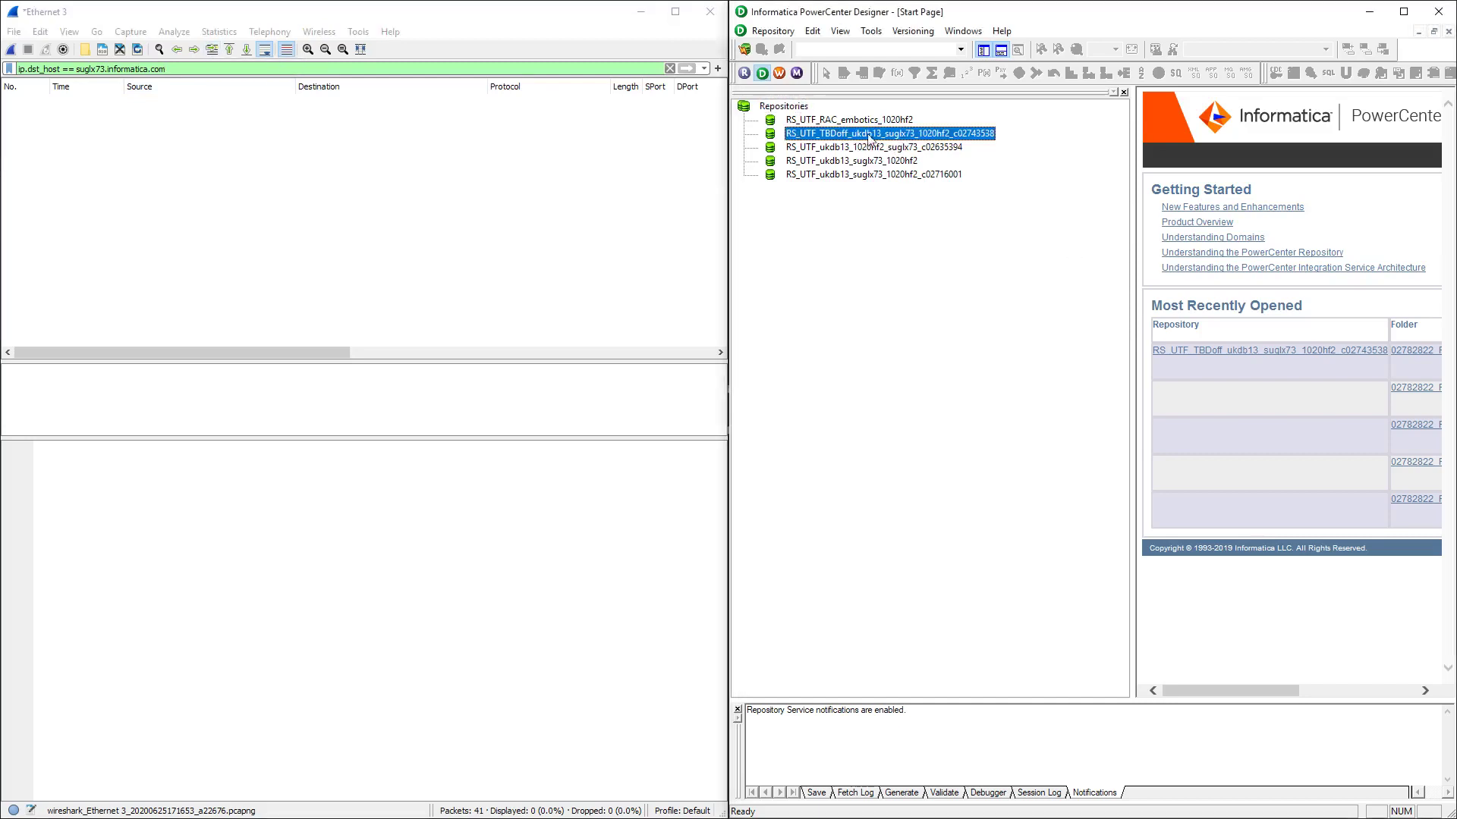
pyautogui.click(11, 48)
pyautogui.click(813, 436)
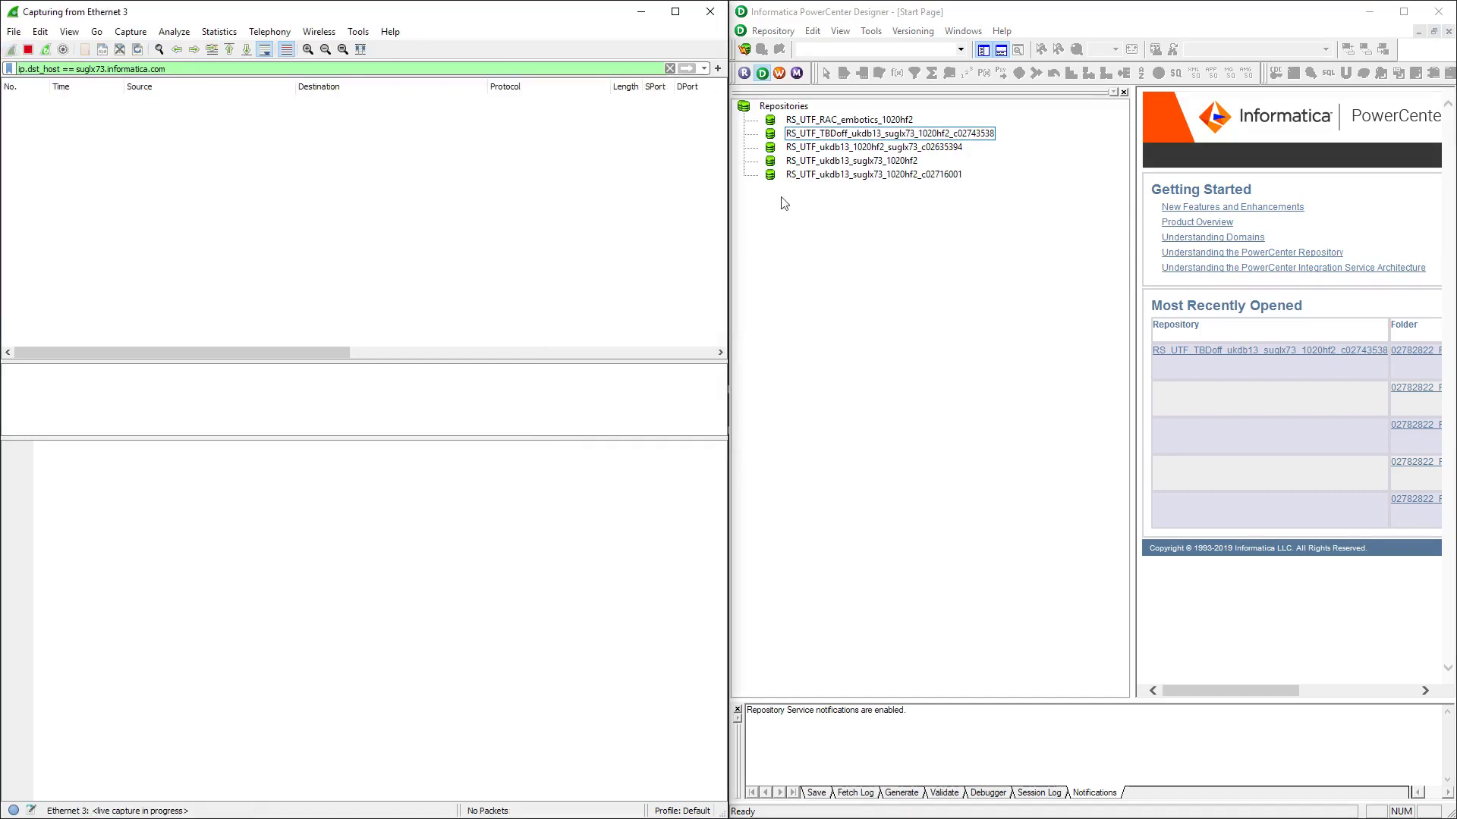
# Connect Designer to the TBDoff repository, entering the repository username and password
pyautogui.rightClick(865, 134)
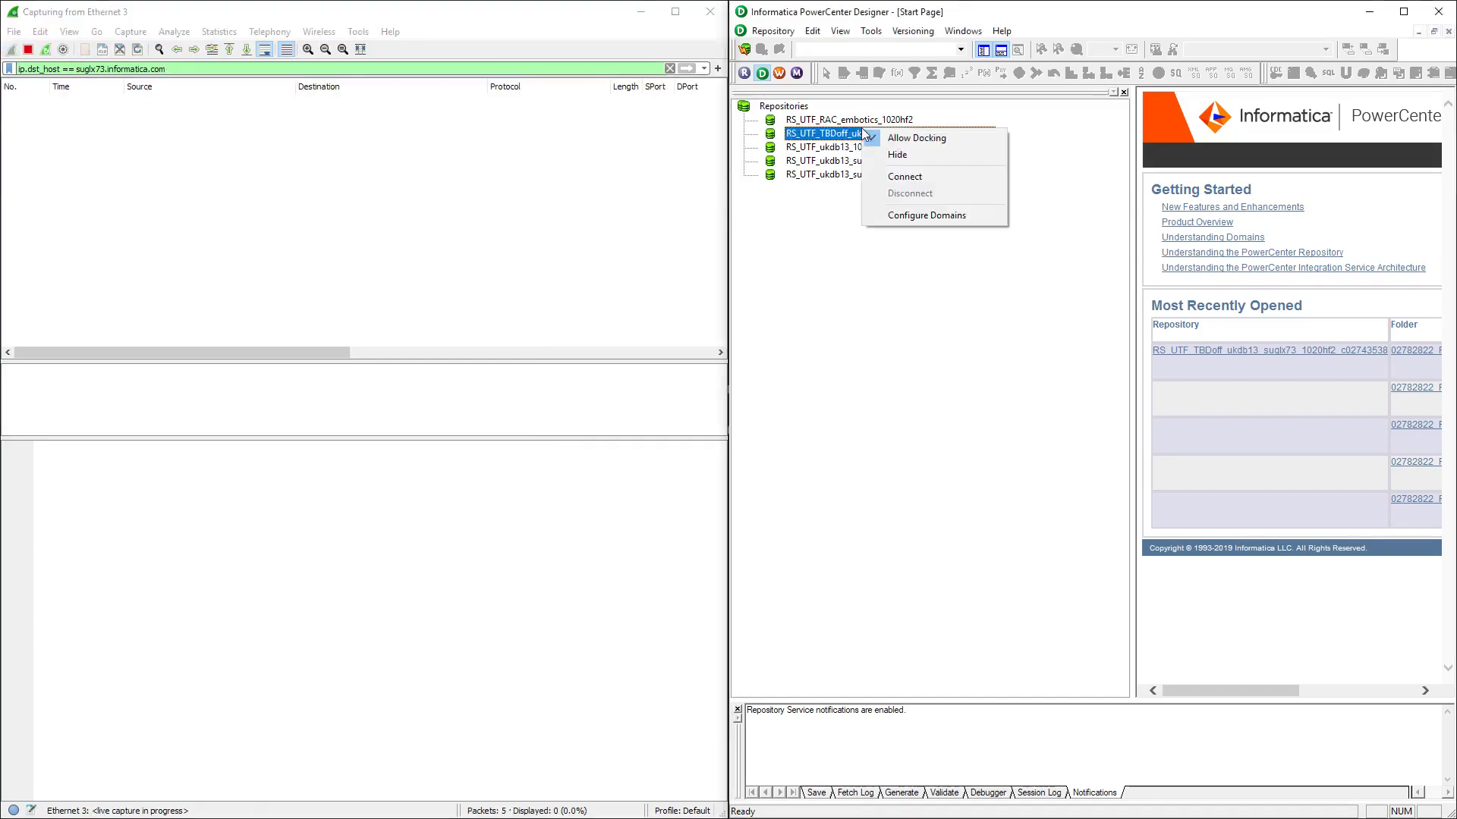
pyautogui.click(912, 178)
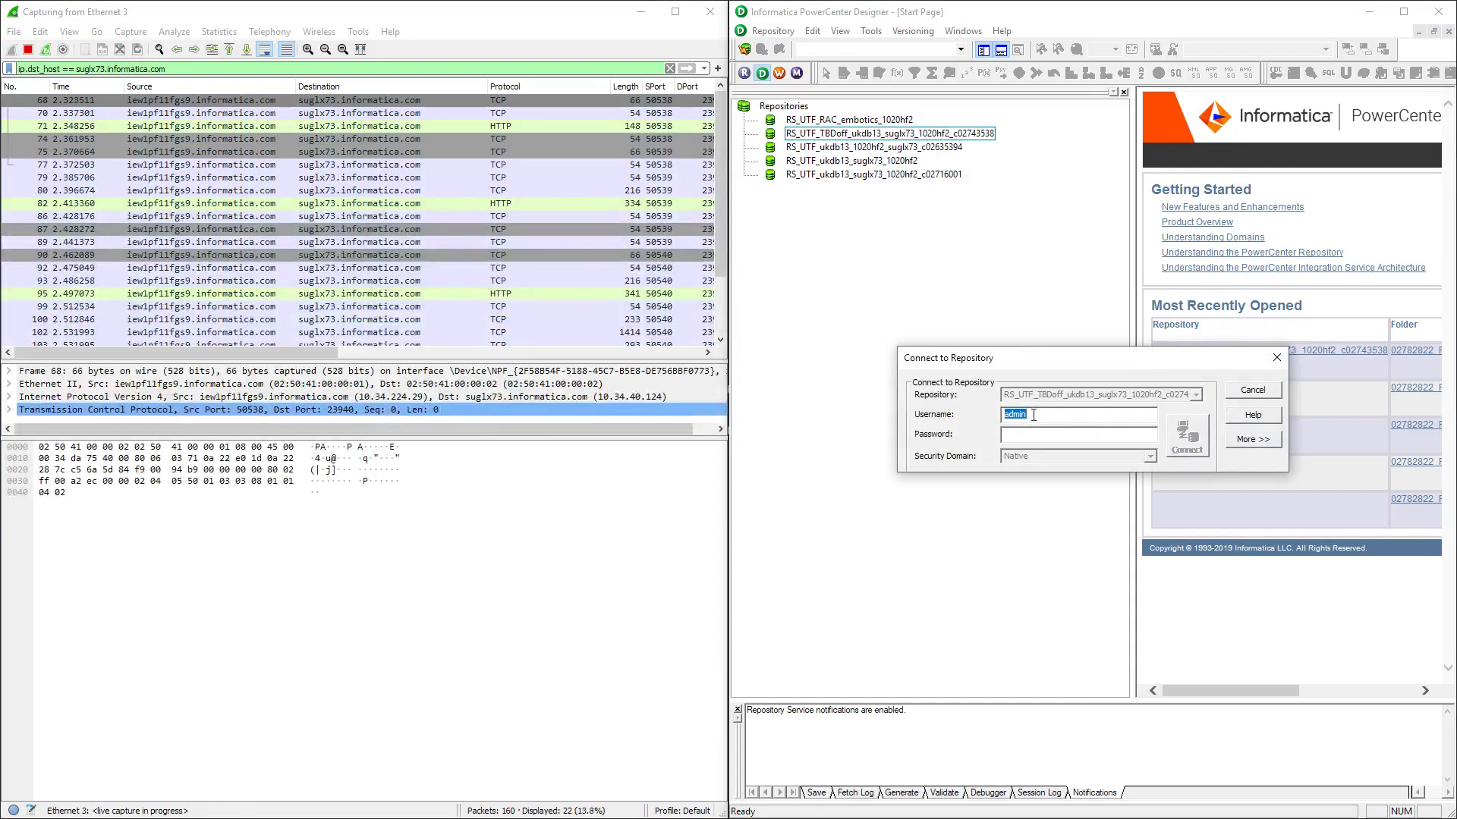
pyautogui.click(1049, 441)
pyautogui.write('admin')
pyautogui.click(1194, 425)
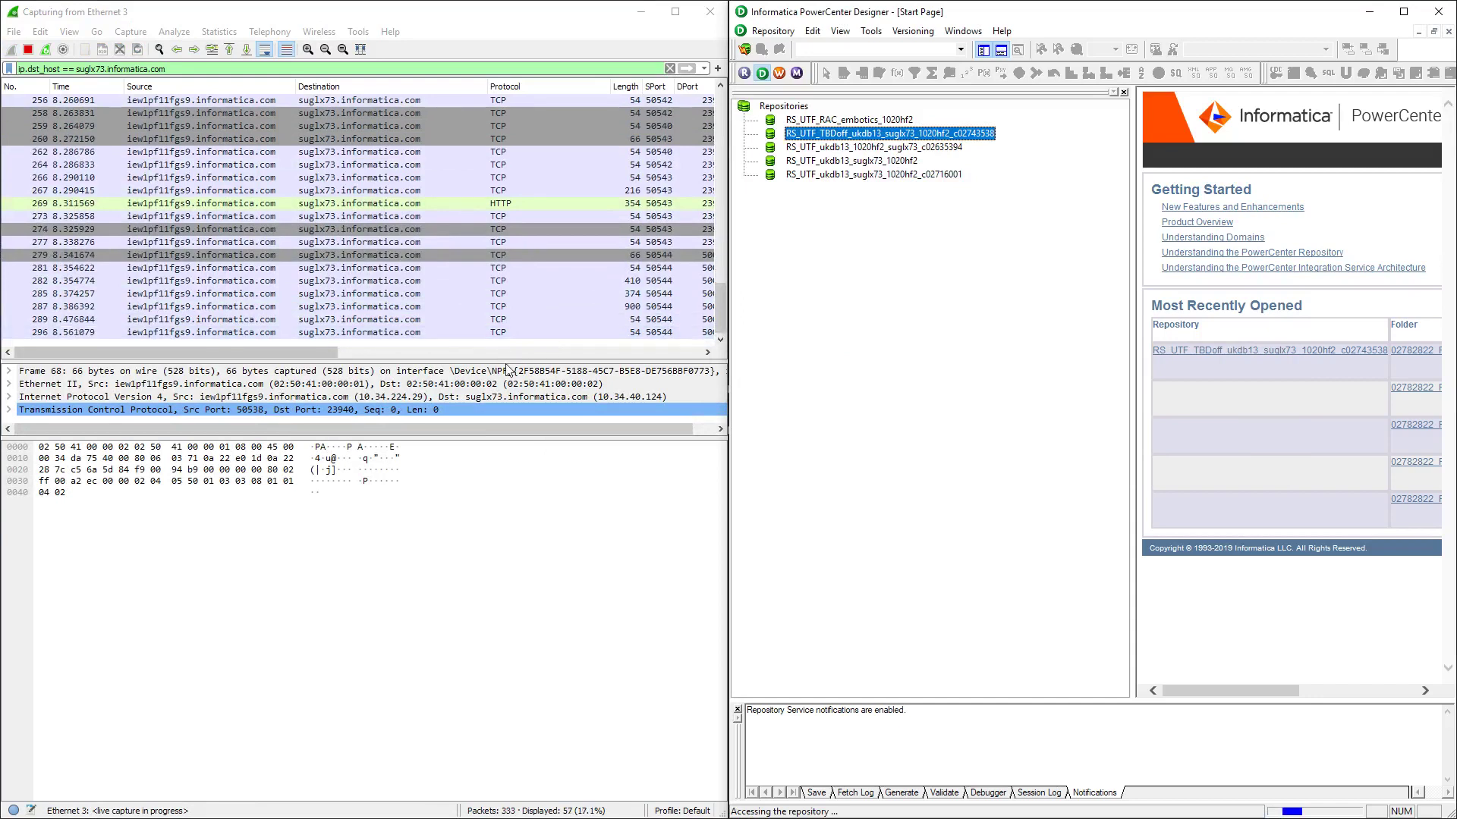
# Enlarge Wireshark's packet list and scroll the suglx73 traffic, collapsing Designer's repository folders
pyautogui.moveTo(509, 361); pyautogui.dragTo(497, 618)
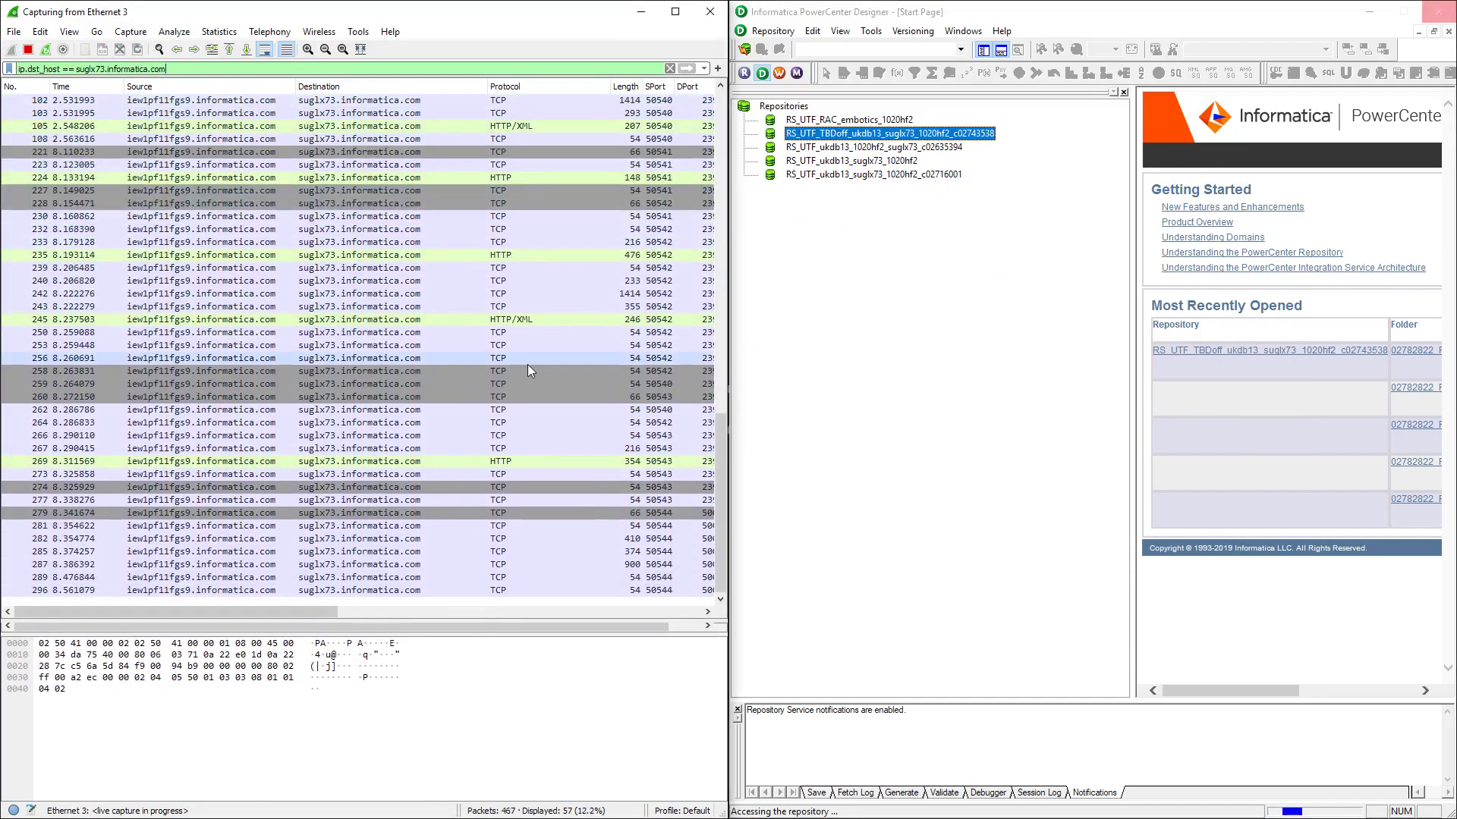
pyautogui.scroll(-8, 543, 371)
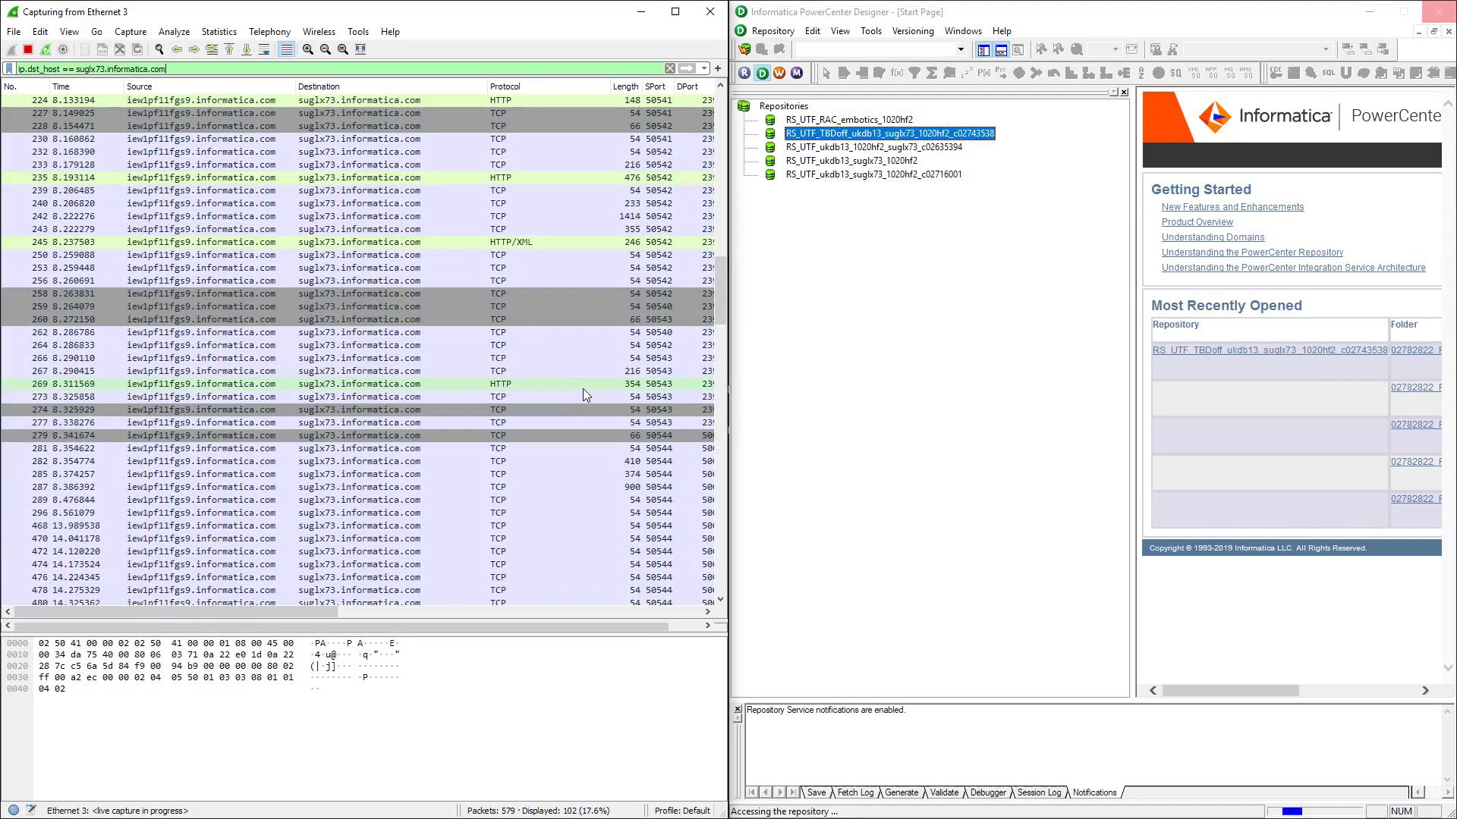
pyautogui.scroll(-8, 580, 387)
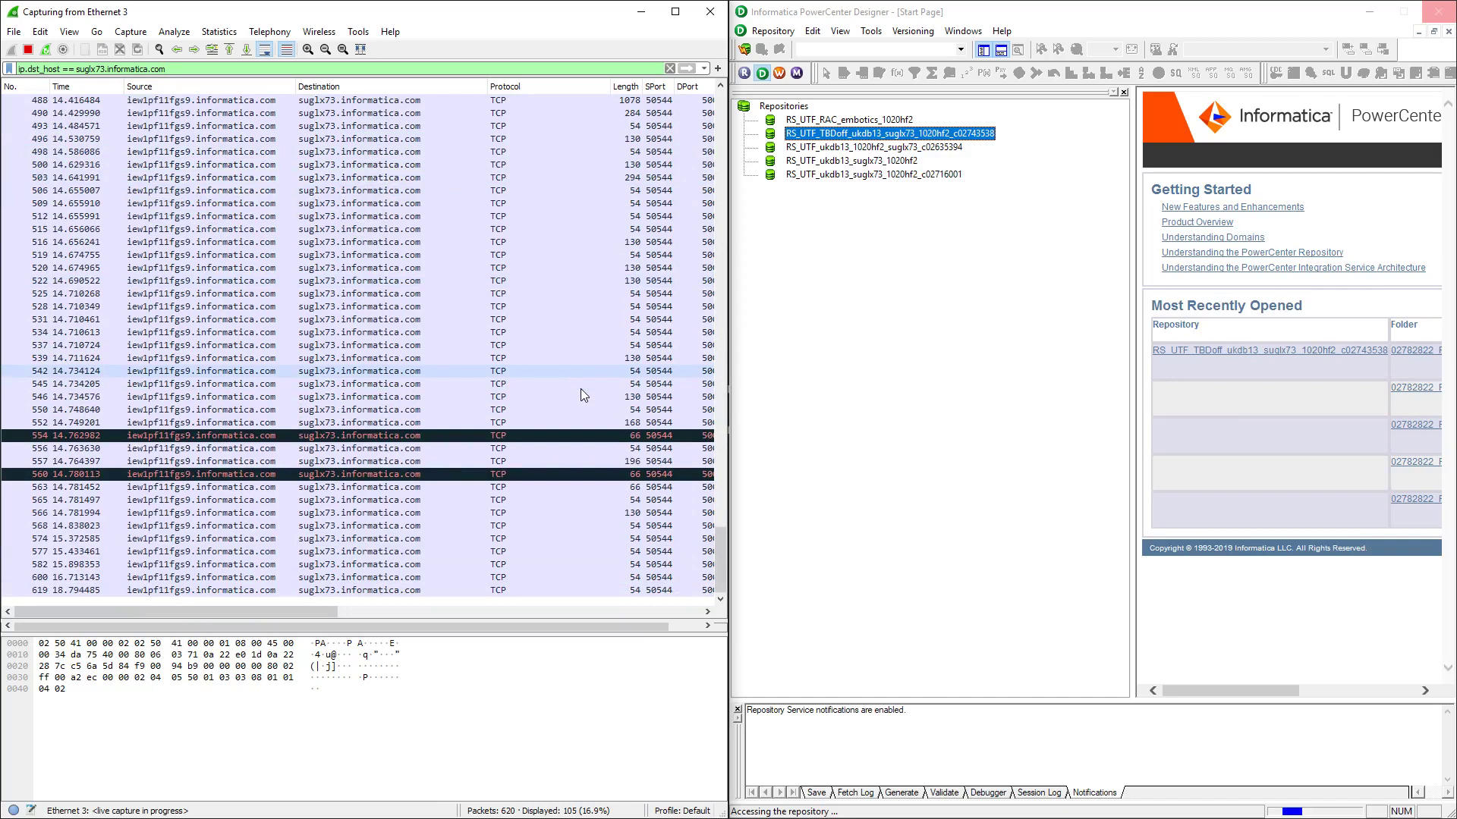
pyautogui.scroll(-5, 583, 395)
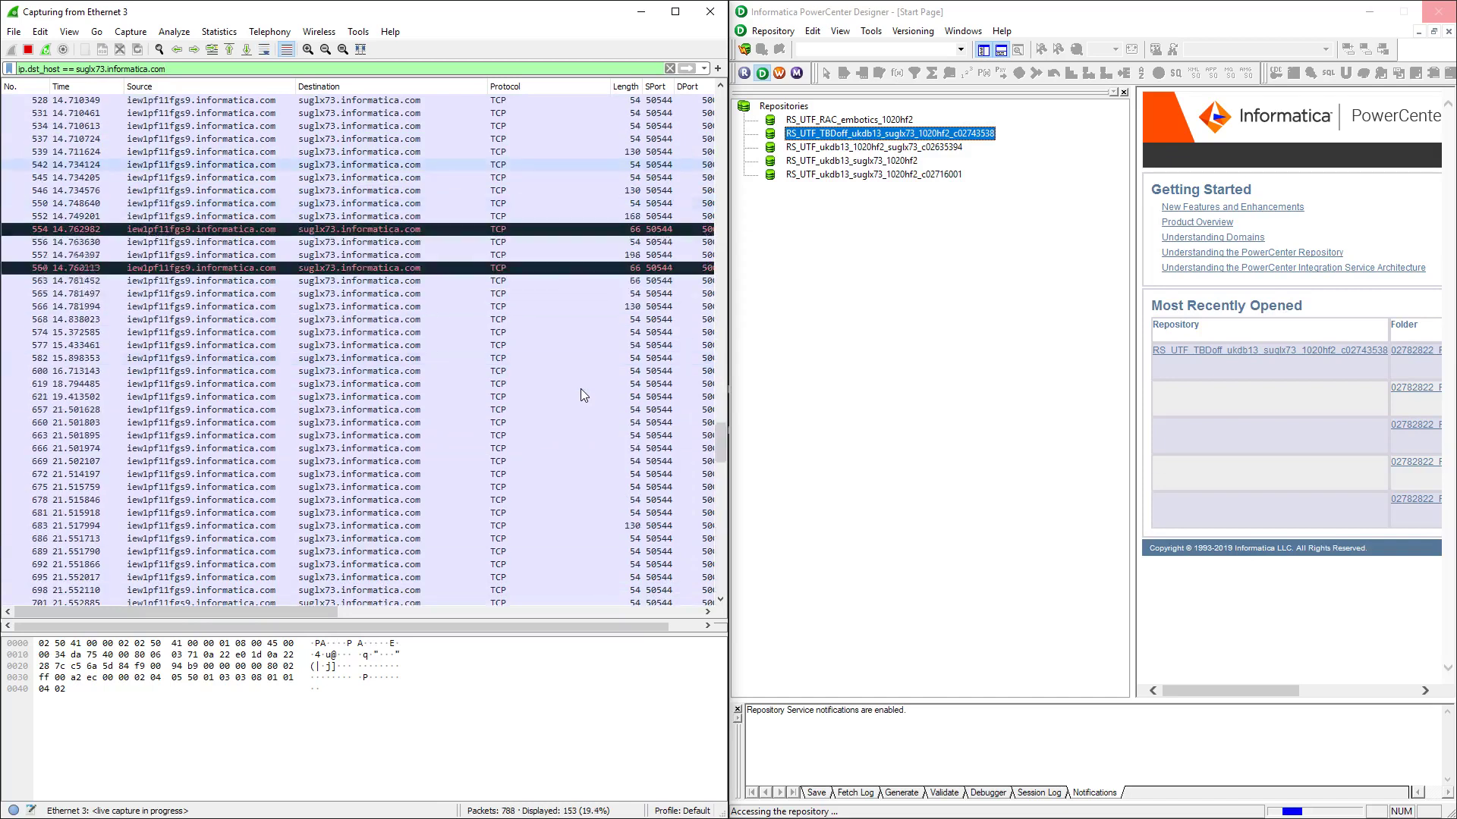
pyautogui.scroll(-7, 584, 396)
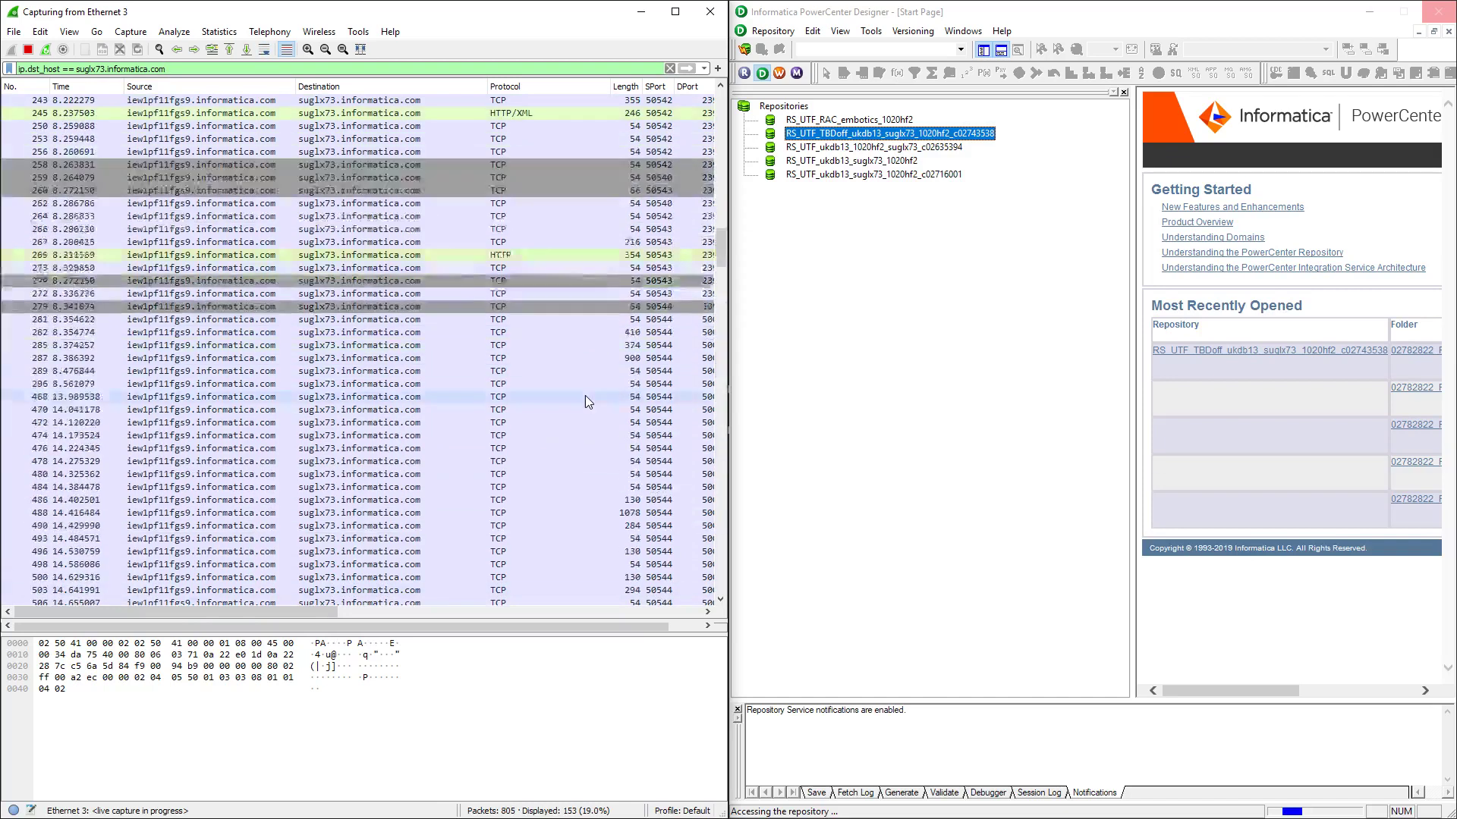
pyautogui.scroll(-4, 583, 402)
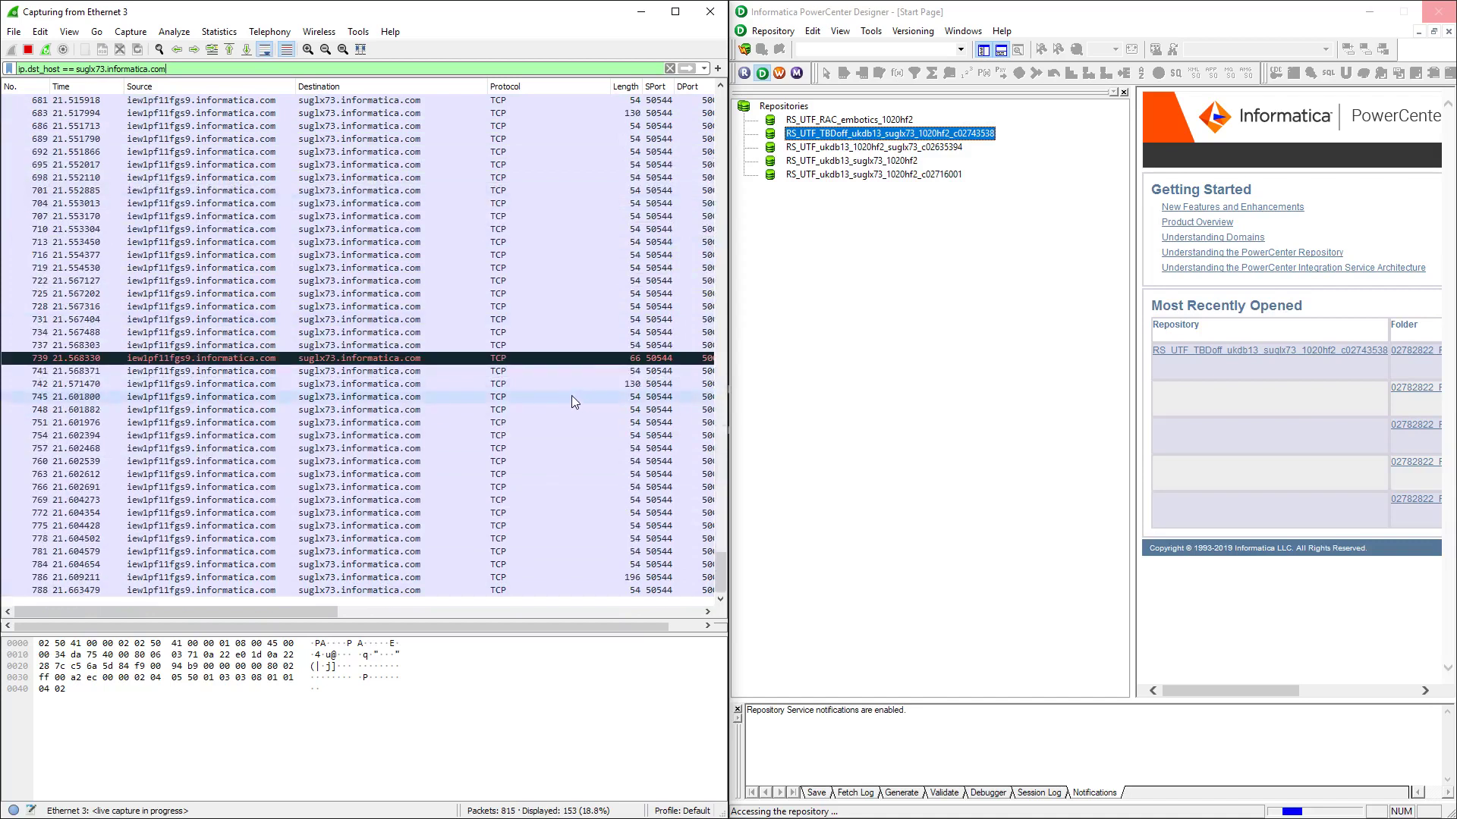
pyautogui.moveTo(334, 617); pyautogui.dragTo(401, 619)
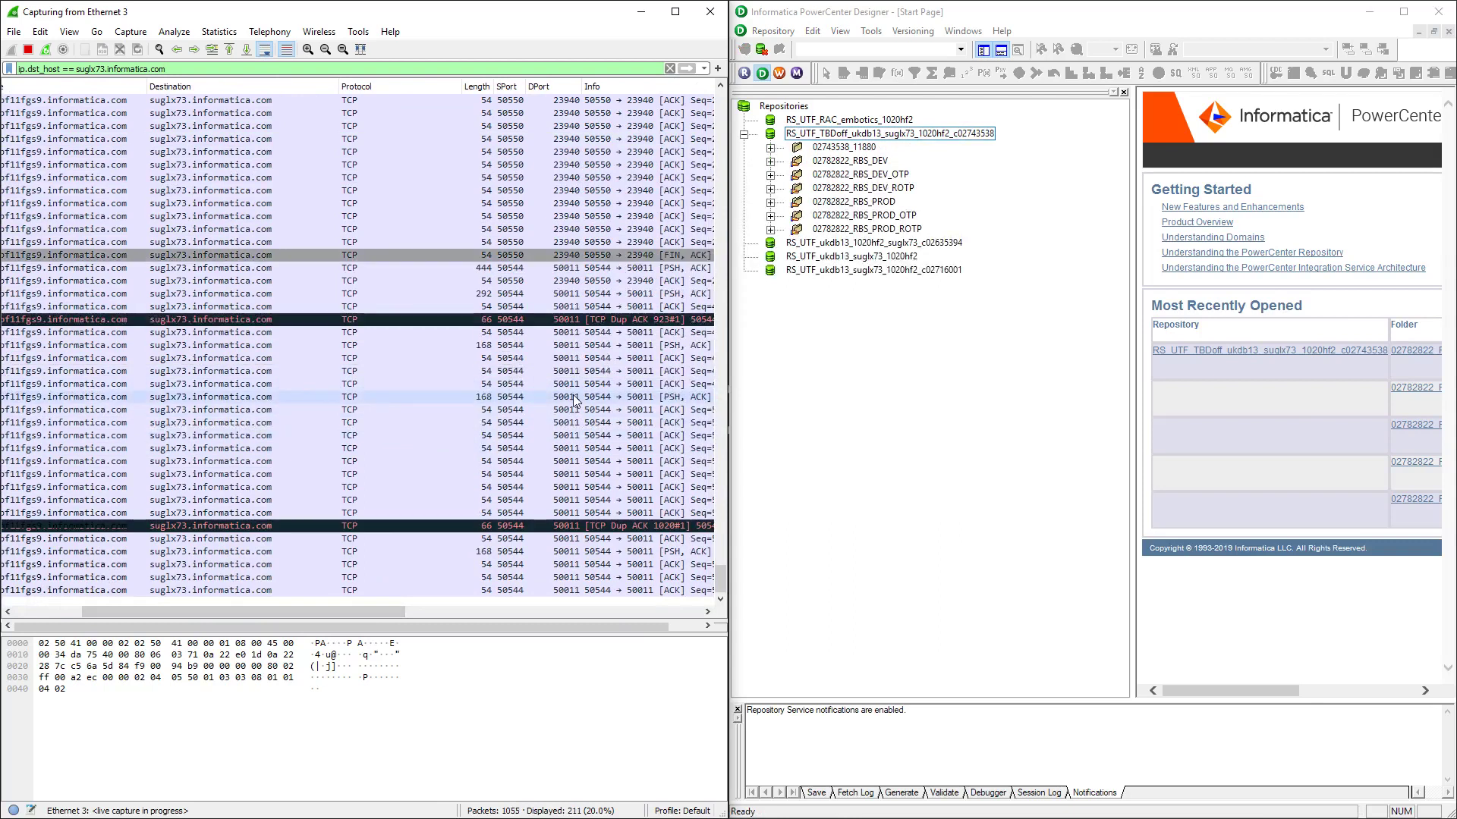
pyautogui.click(907, 333)
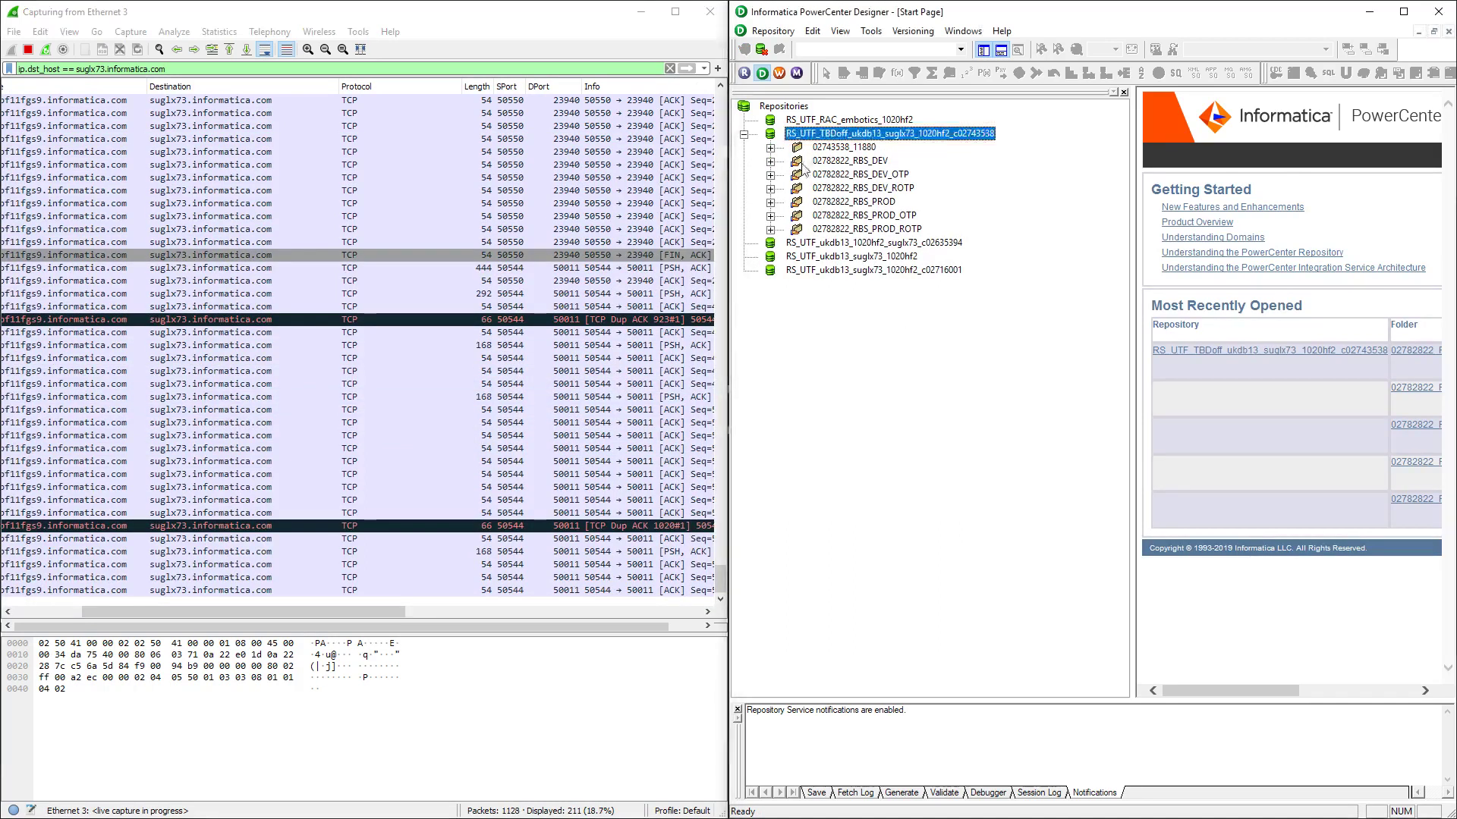
pyautogui.press('Left')
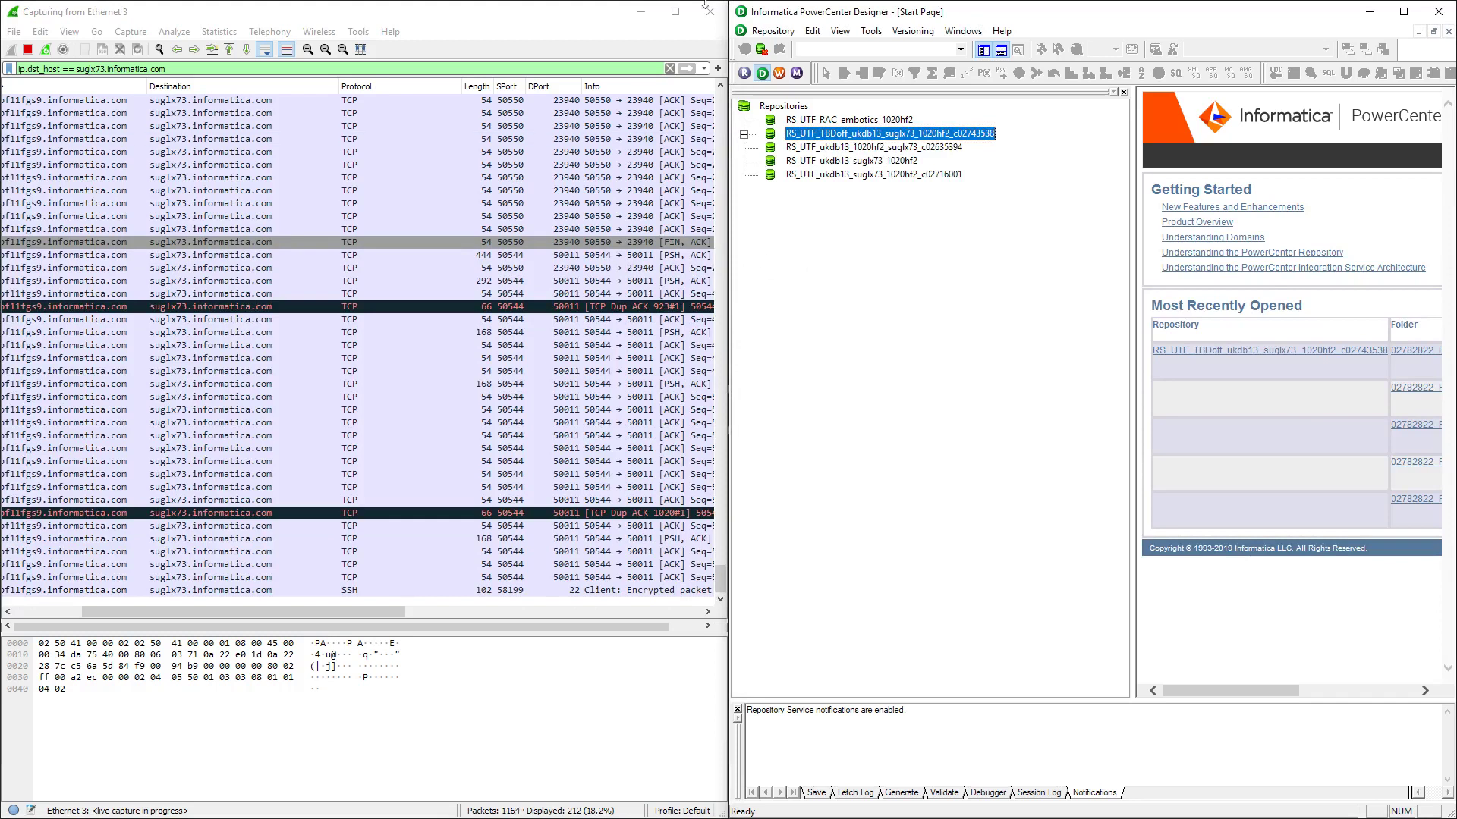
pyautogui.click(719, 11)
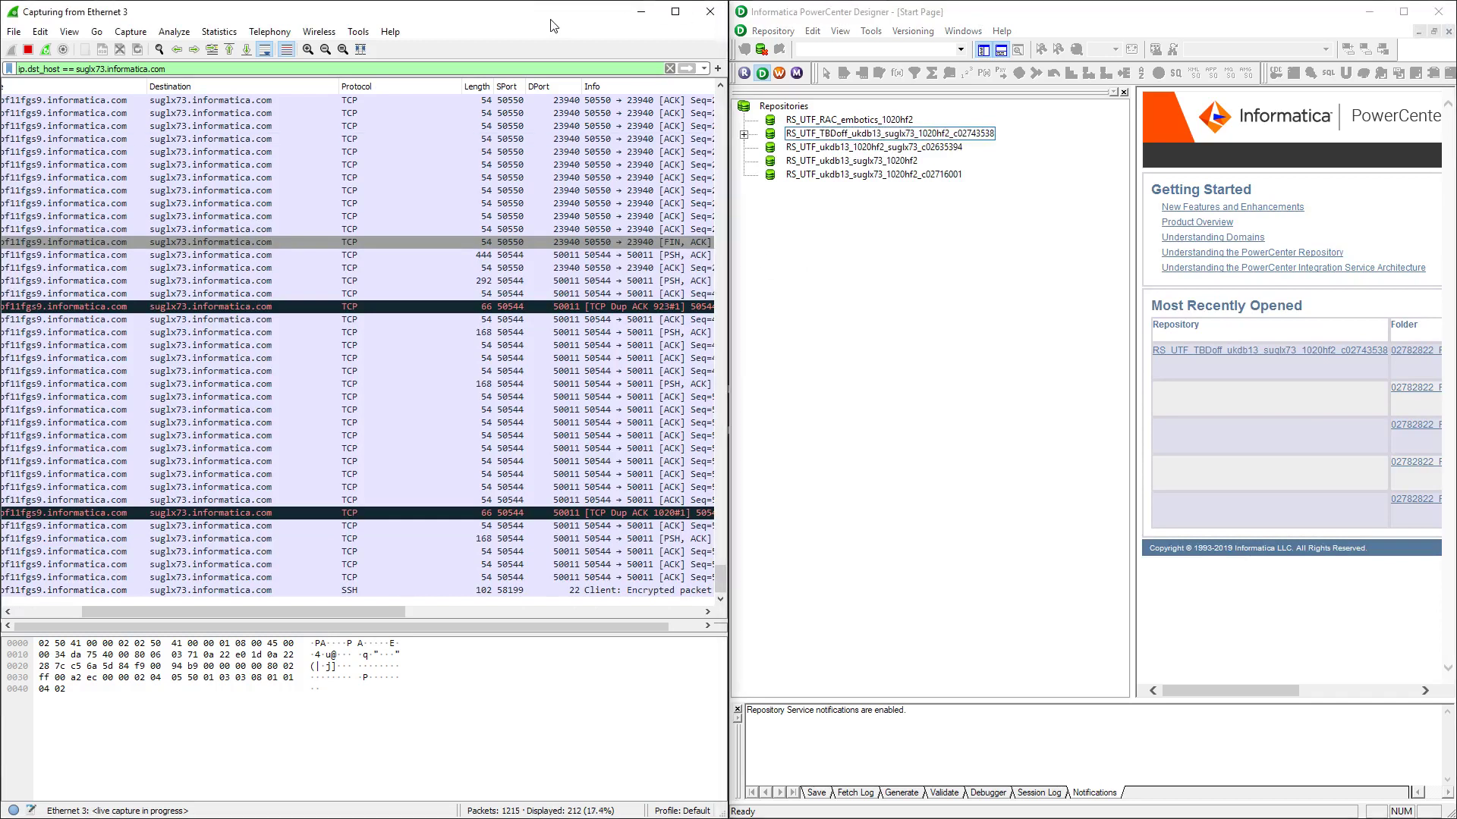
# Maximize Wireshark, scroll to the earliest packets, and inspect the port 50540 ACK packet
pyautogui.click(676, 11)
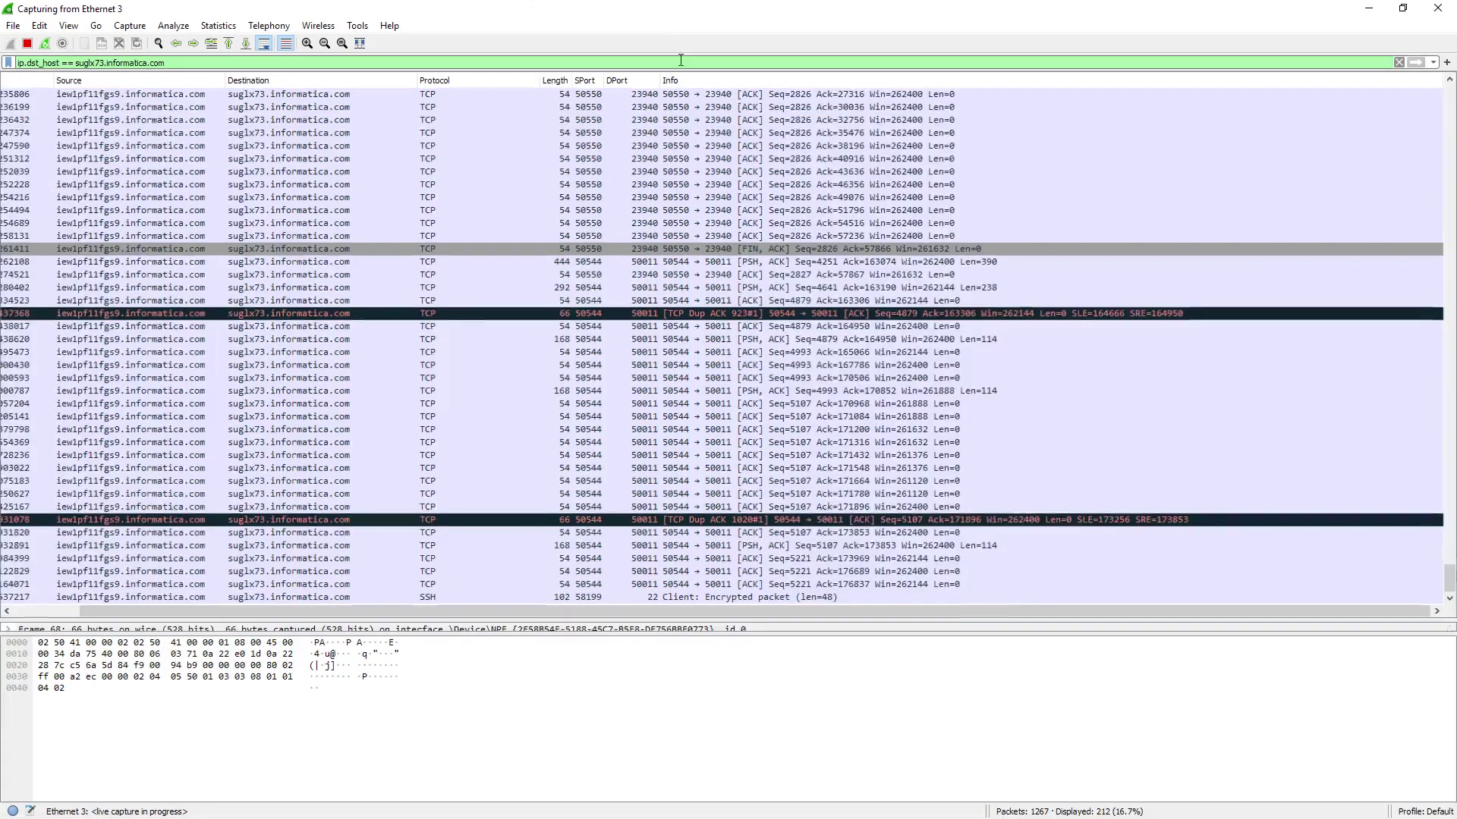
pyautogui.scroll(3, 1062, 189)
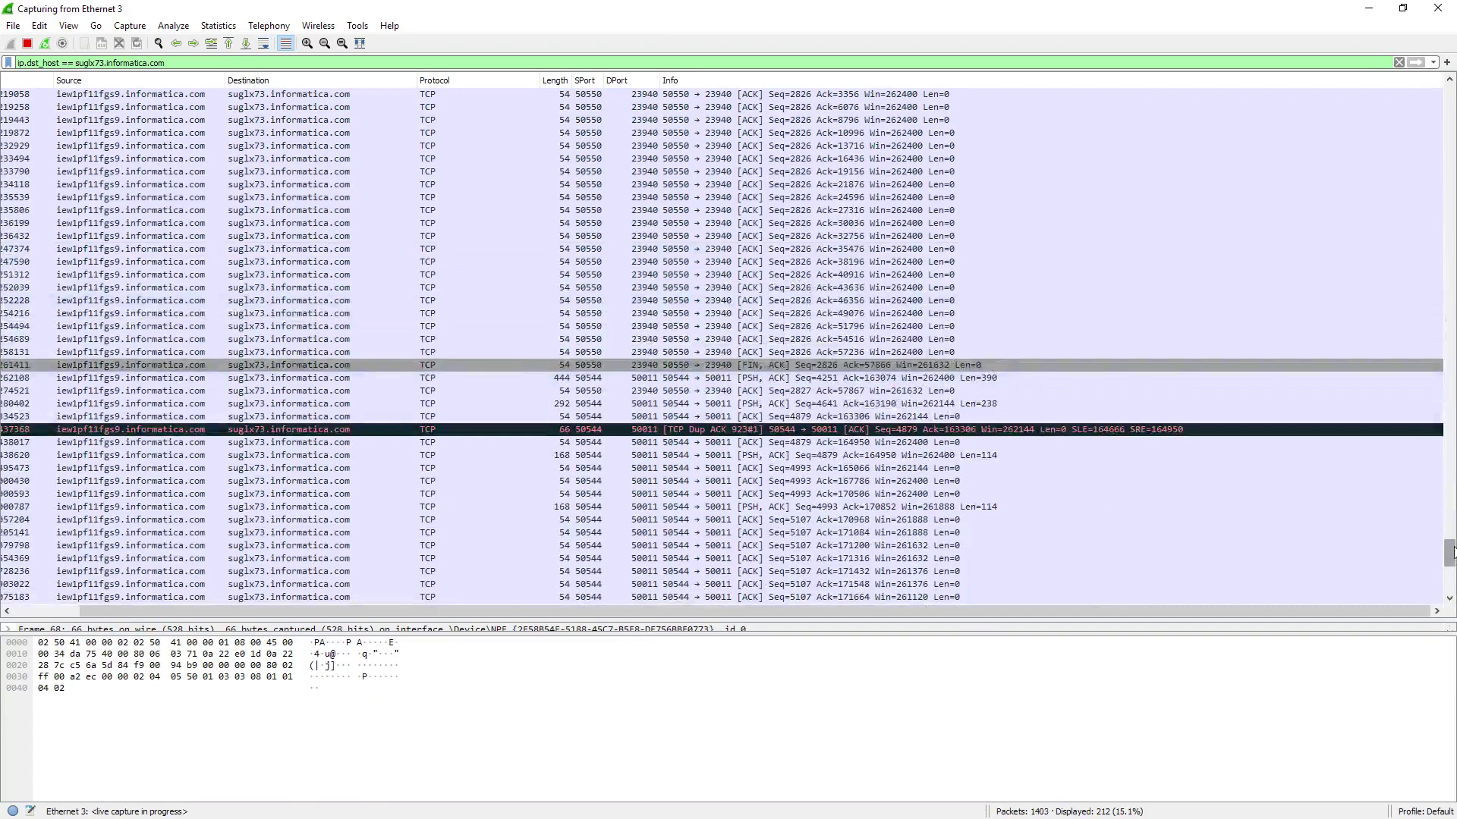
pyautogui.scroll(20, 1450, 552)
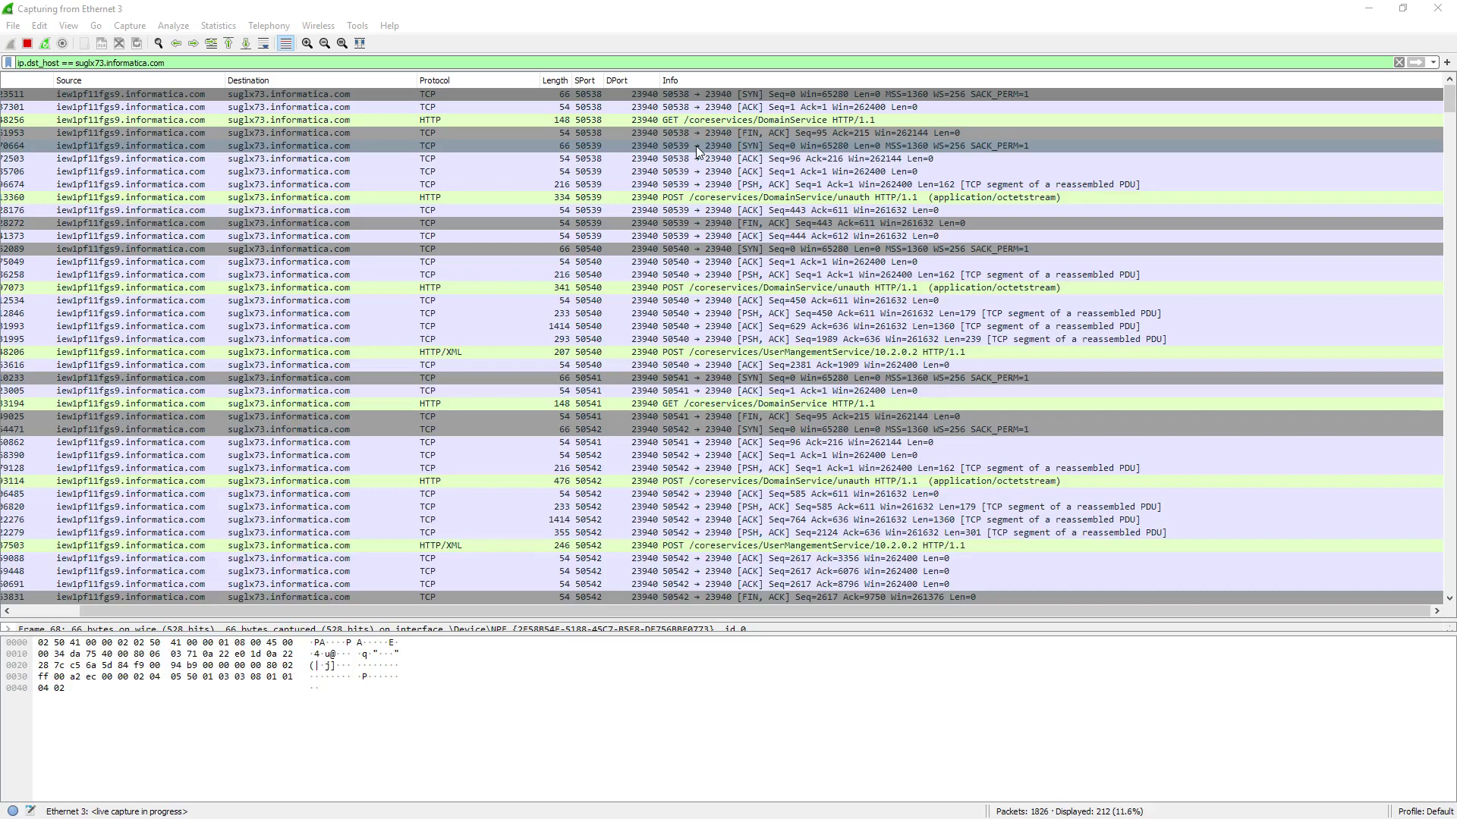
pyautogui.click(754, 365)
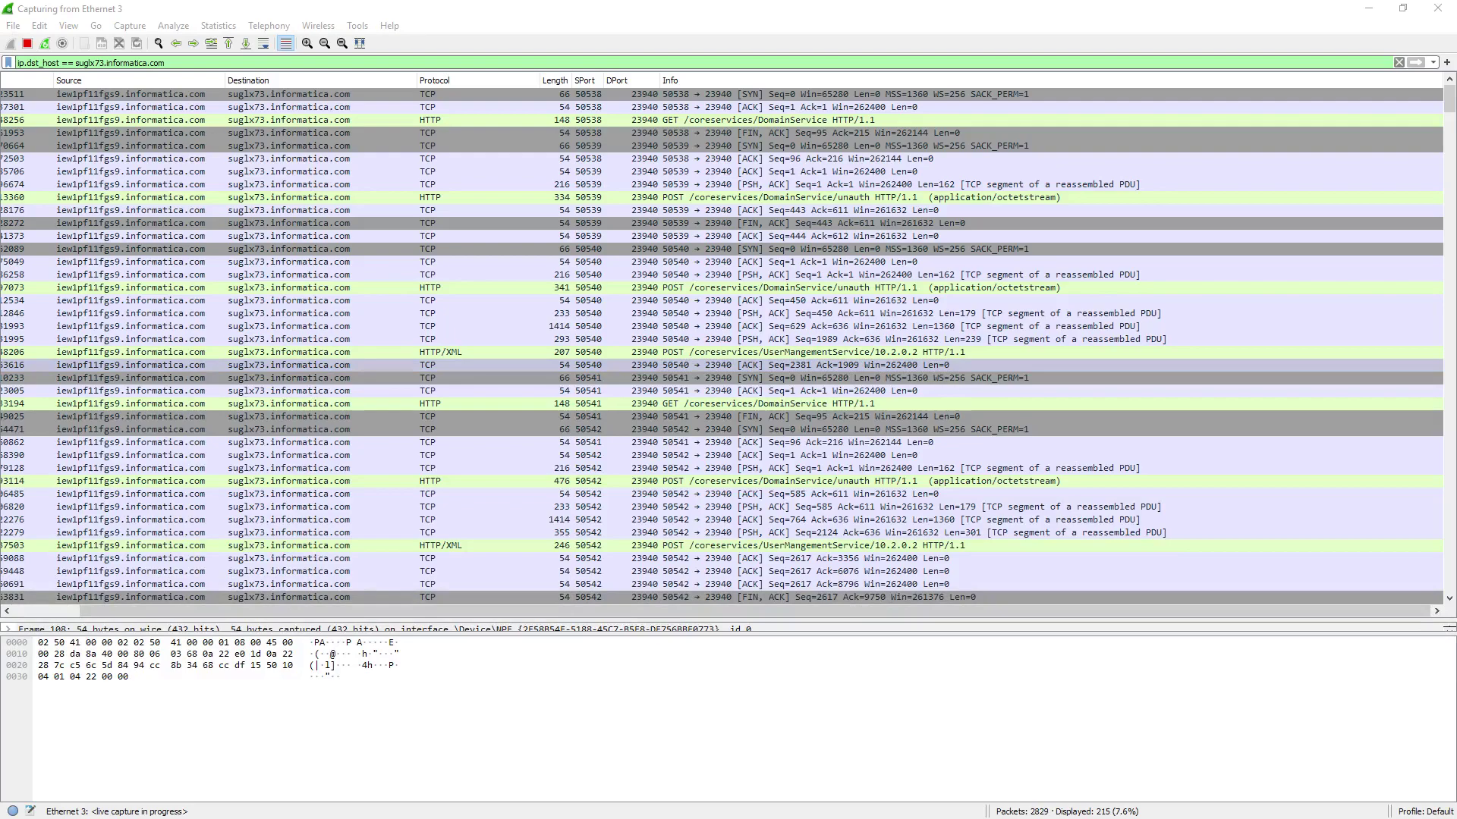
pyautogui.hotkey('alt', 'Tab')
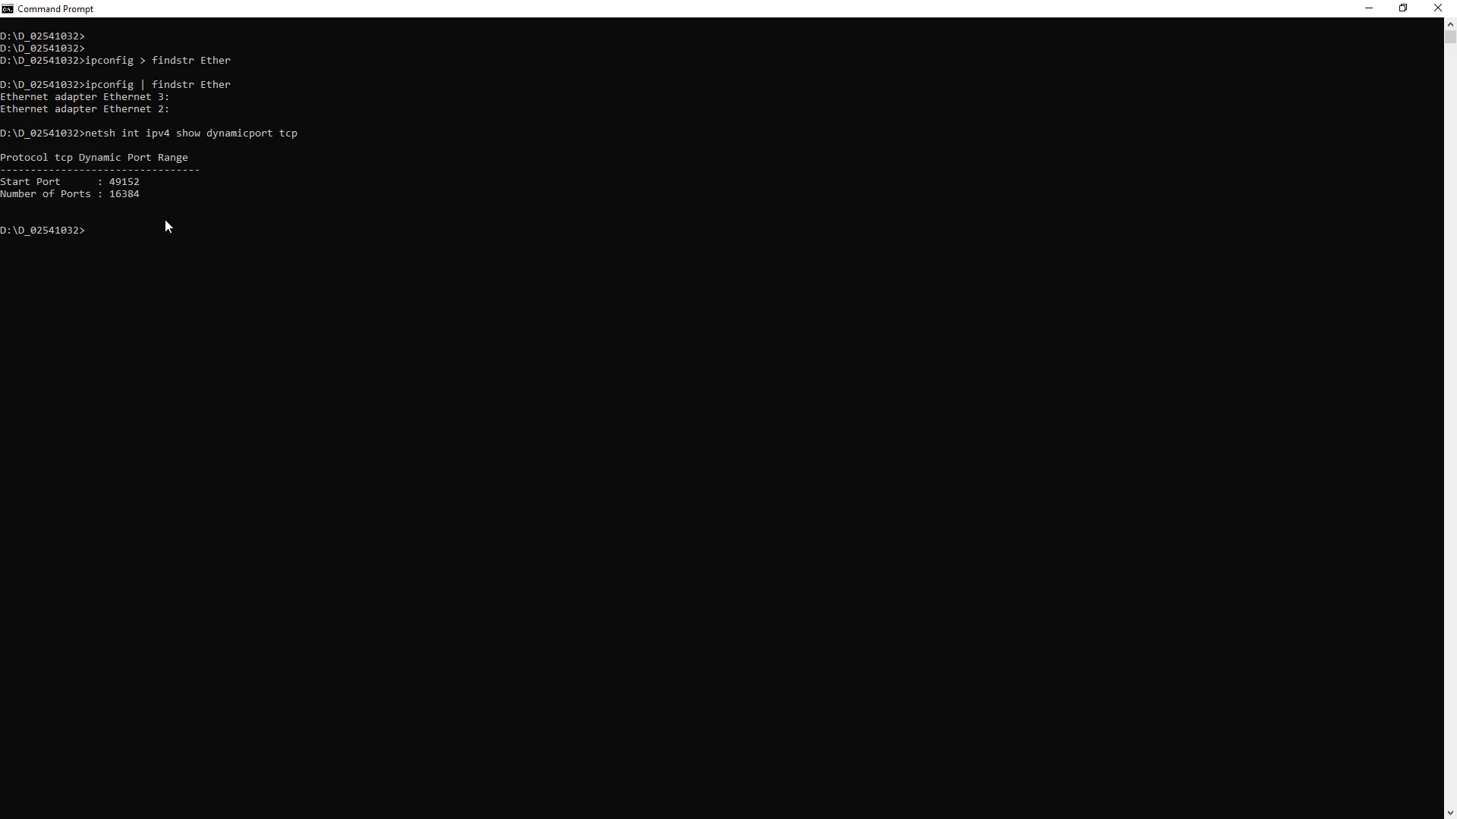
pyautogui.hotkey('alt', 'Tab')
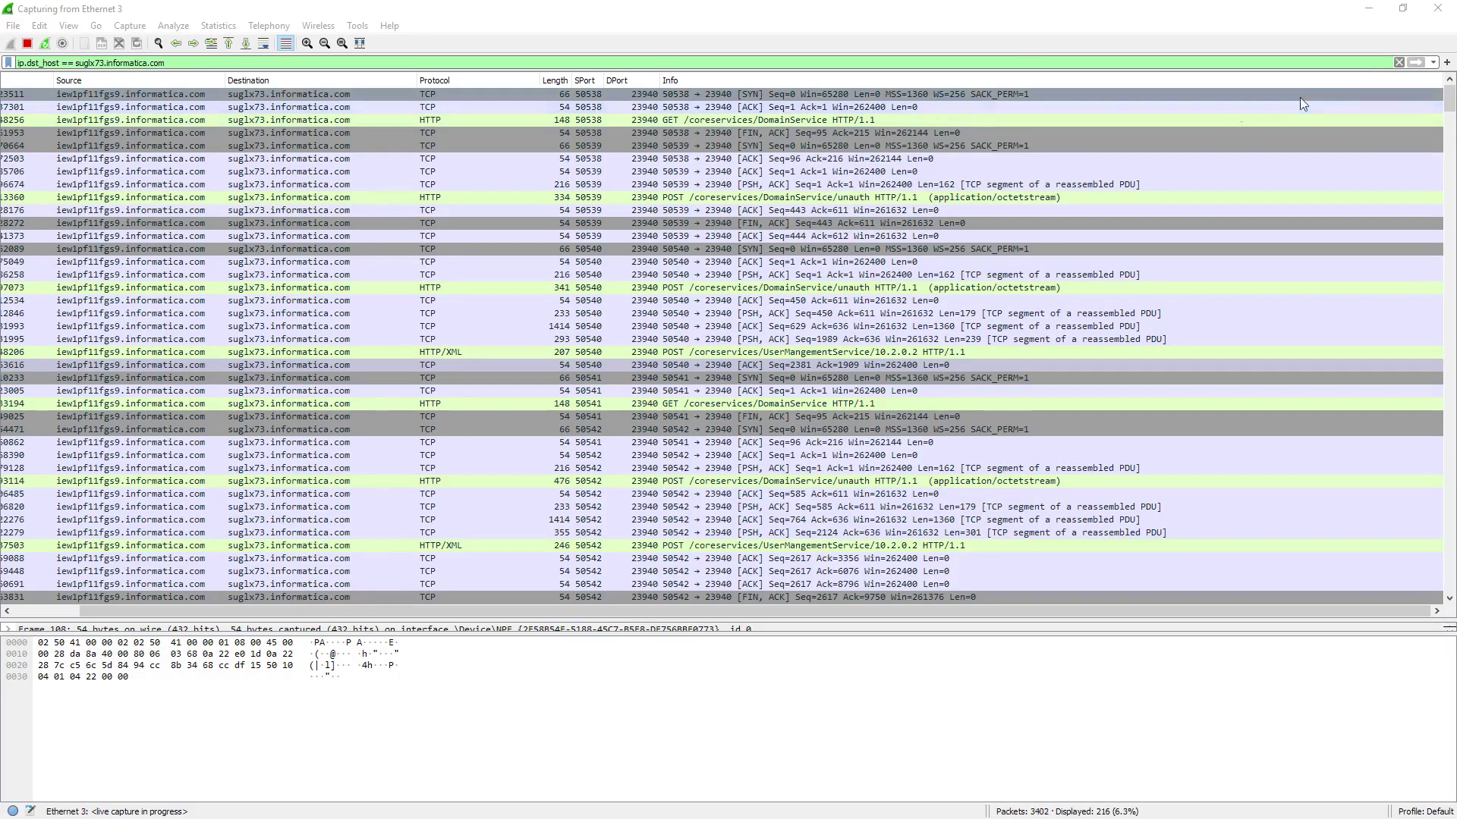
# Apply the recent filter 'ip.dst_host == suglx73.informatica.com and http contains coreservices'
pyautogui.click(1433, 63)
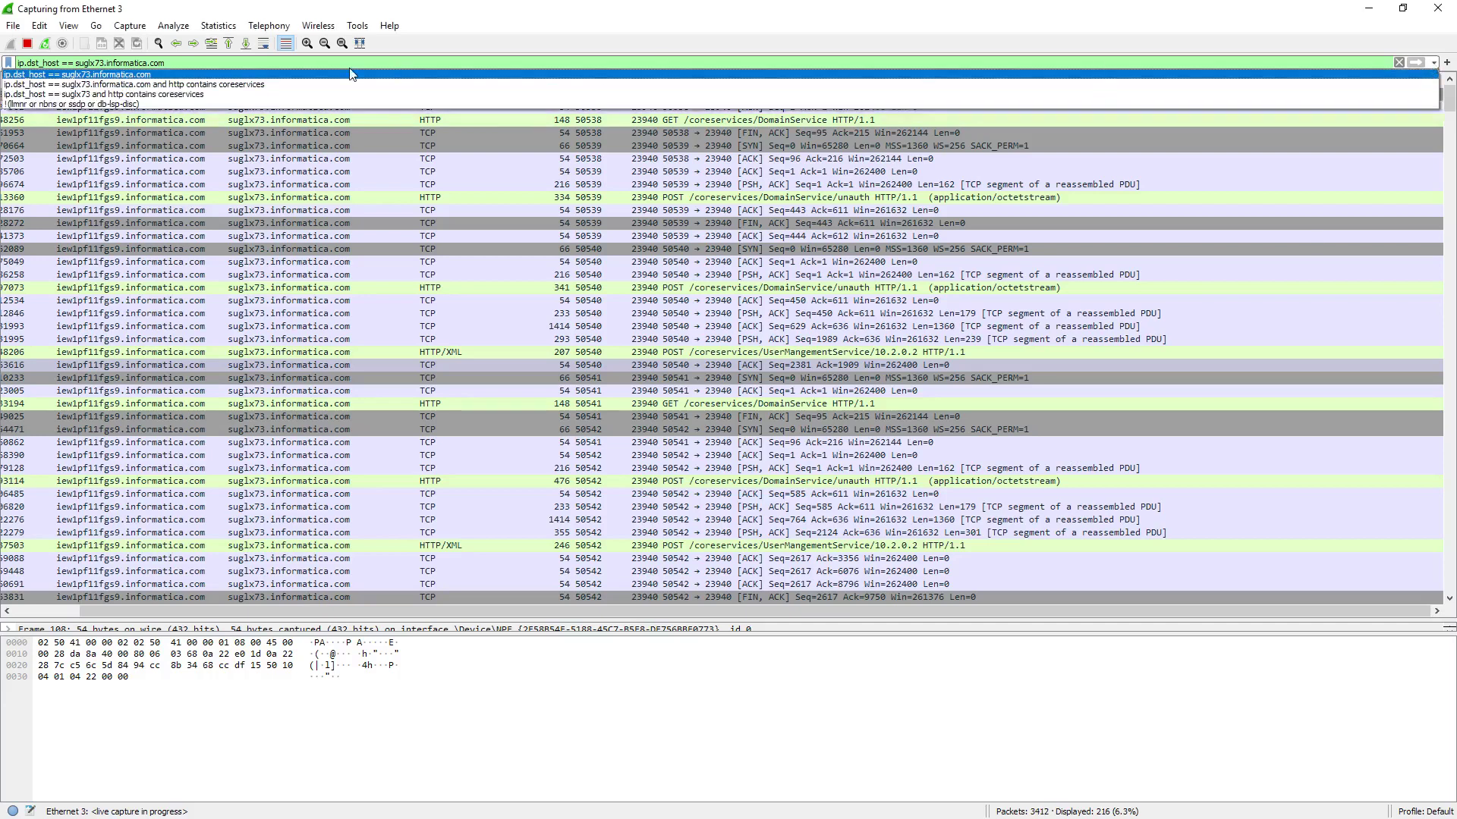
pyautogui.click(211, 84)
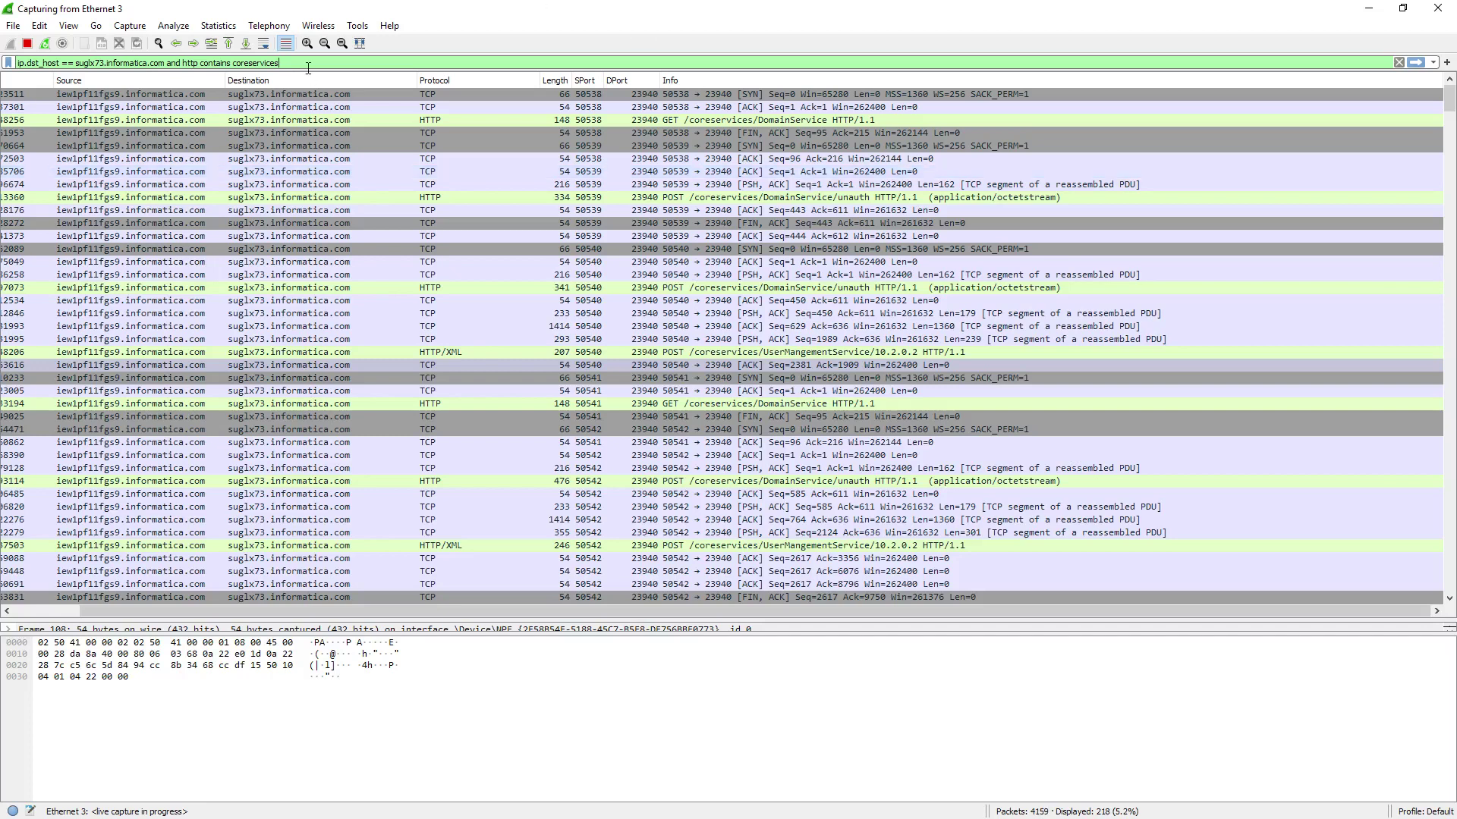
pyautogui.press('Return')
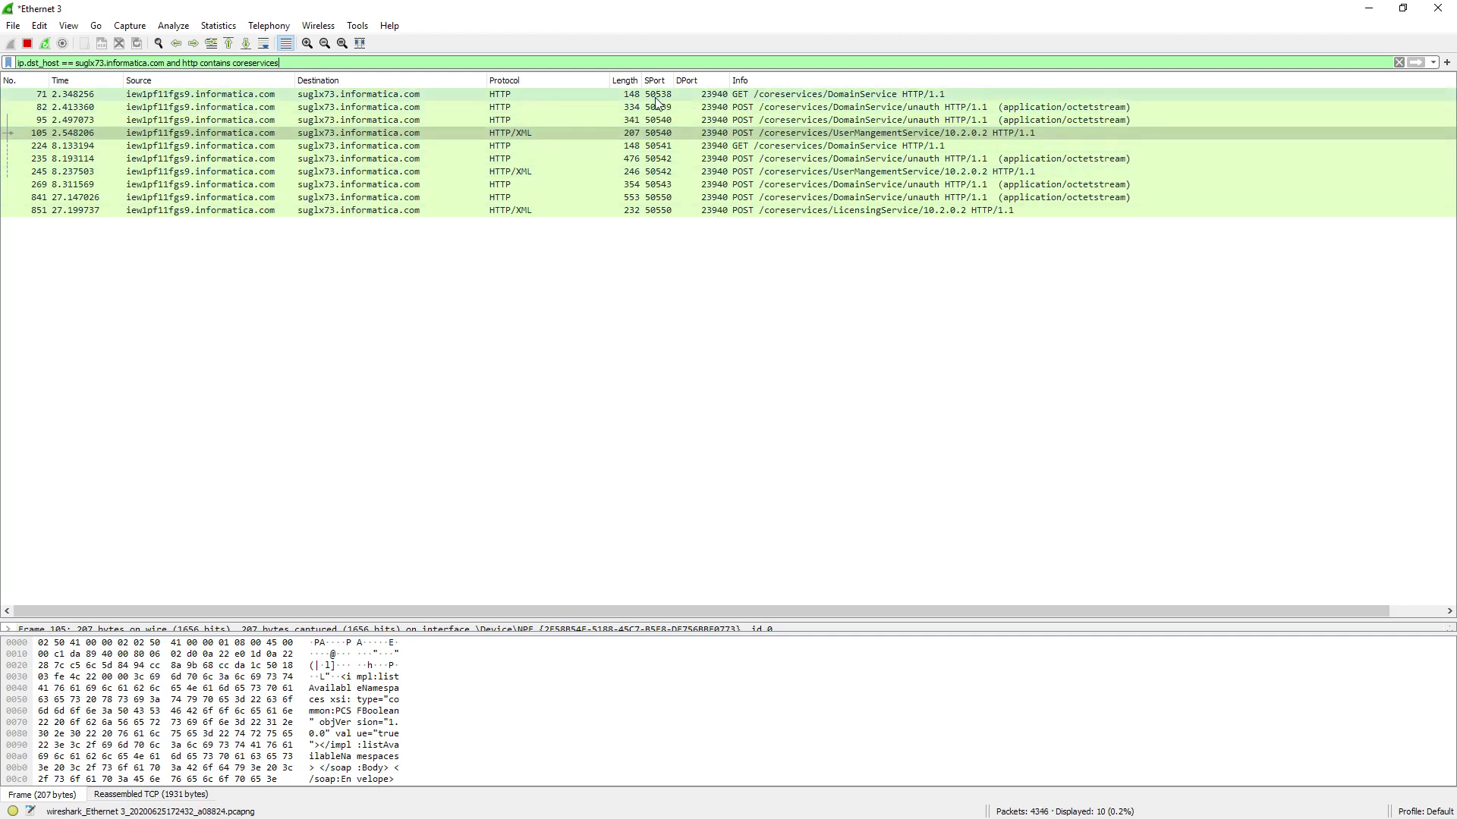
pyautogui.click(846, 135)
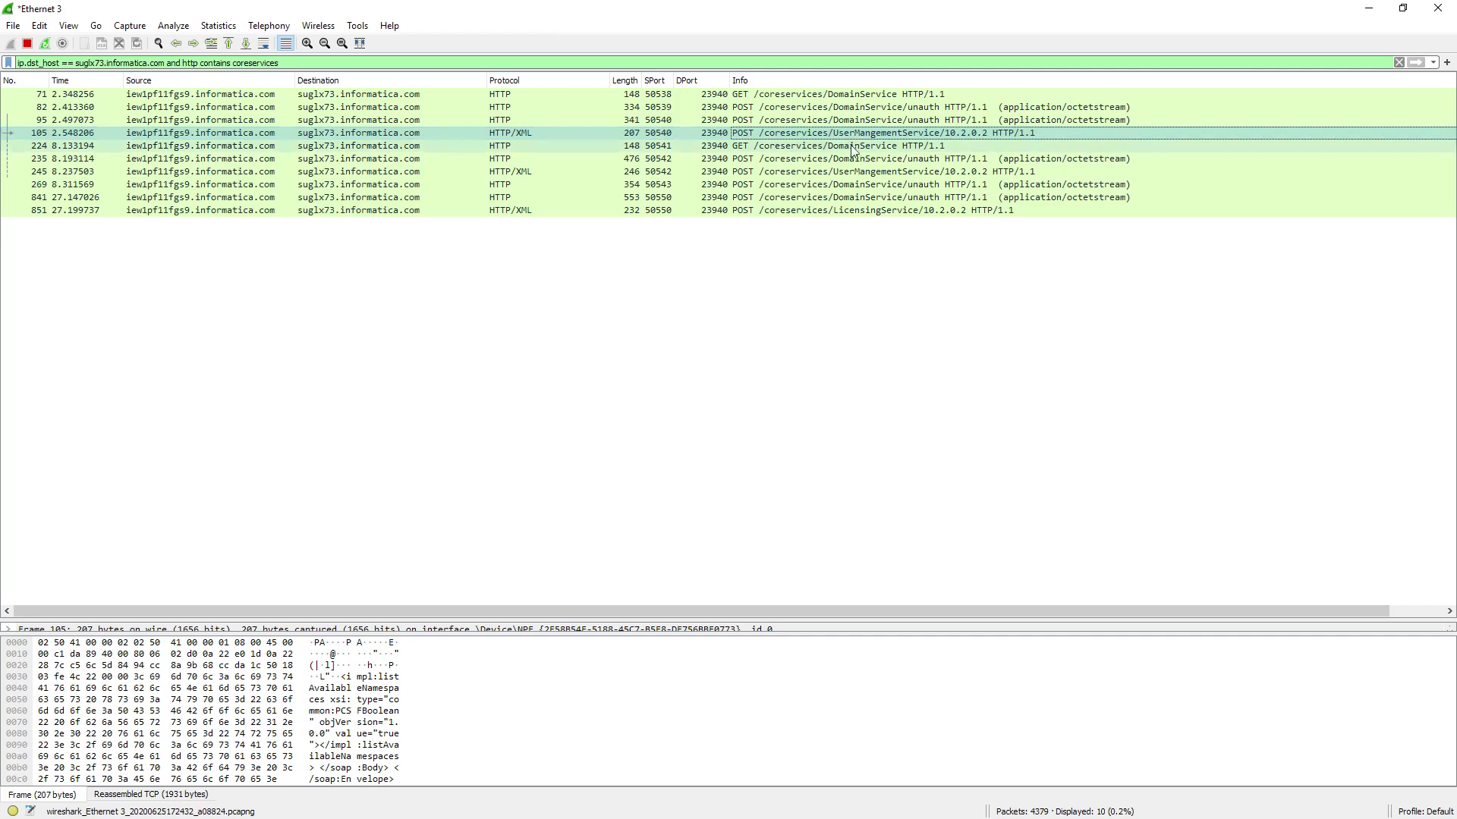
pyautogui.click(857, 212)
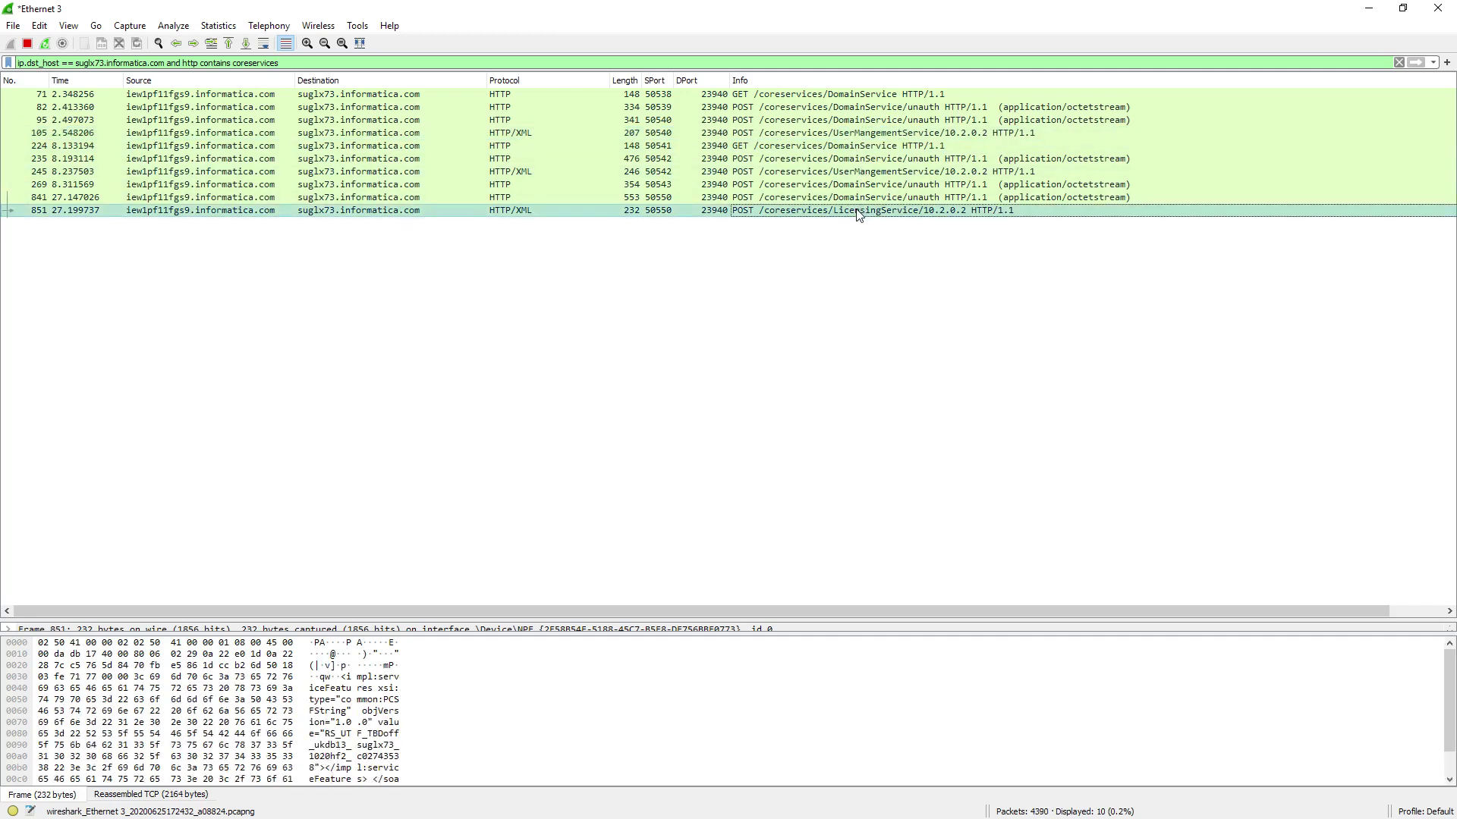
pyautogui.click(357, 65)
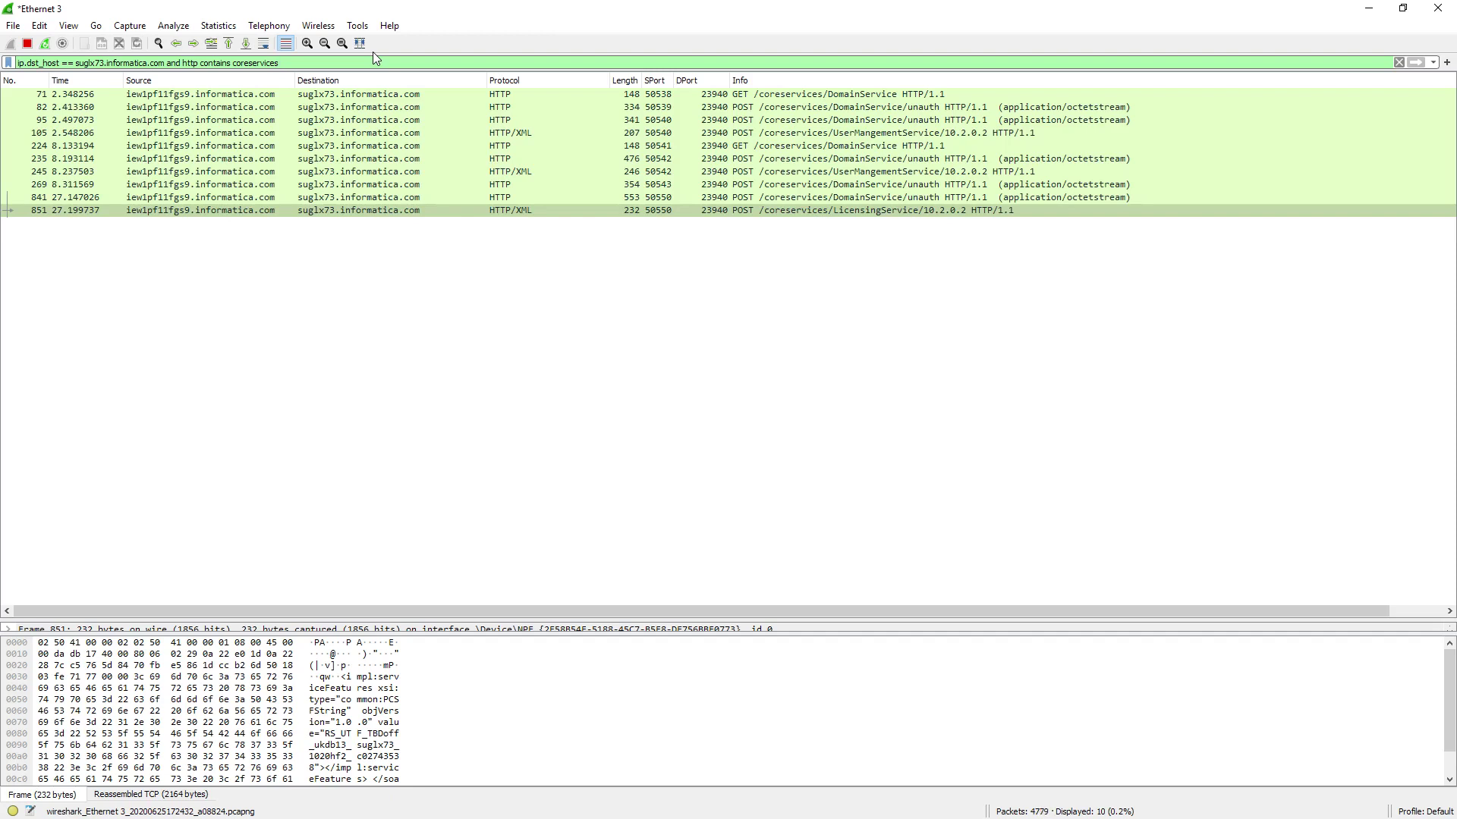
# Reduce the filter to ip.dst_host == suglx73.informatica.com and inspect packet 944
pyautogui.hotkey('ctrl', 'shift', 'Left')
pyautogui.hotkey('ctrl', 'shift', 'Left')
pyautogui.hotkey('ctrl', 'shift', 'Left')
pyautogui.hotkey('ctrl', 'shift', 'Left')
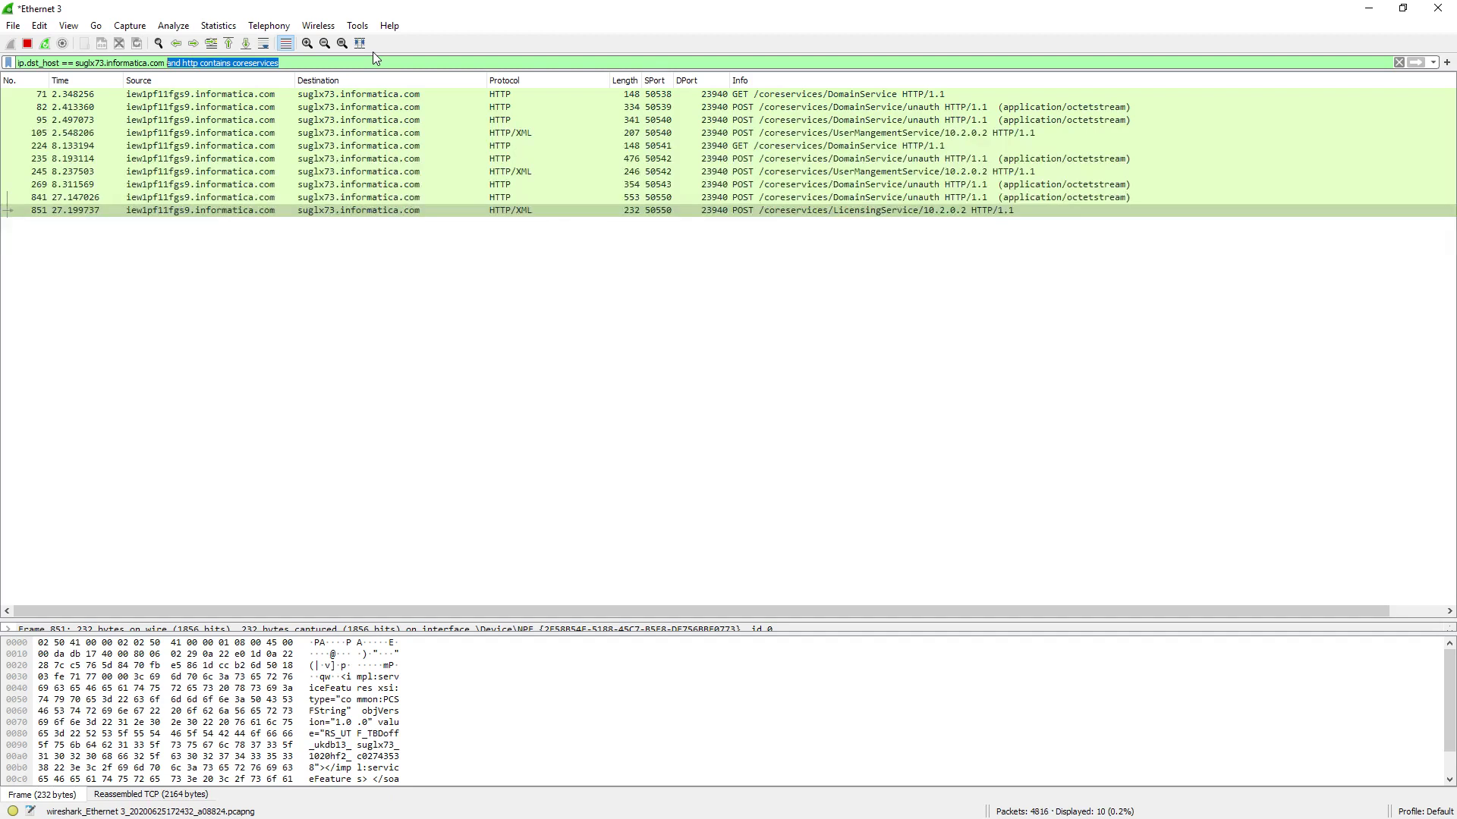
pyautogui.press('BackSpace')
pyautogui.press('Return')
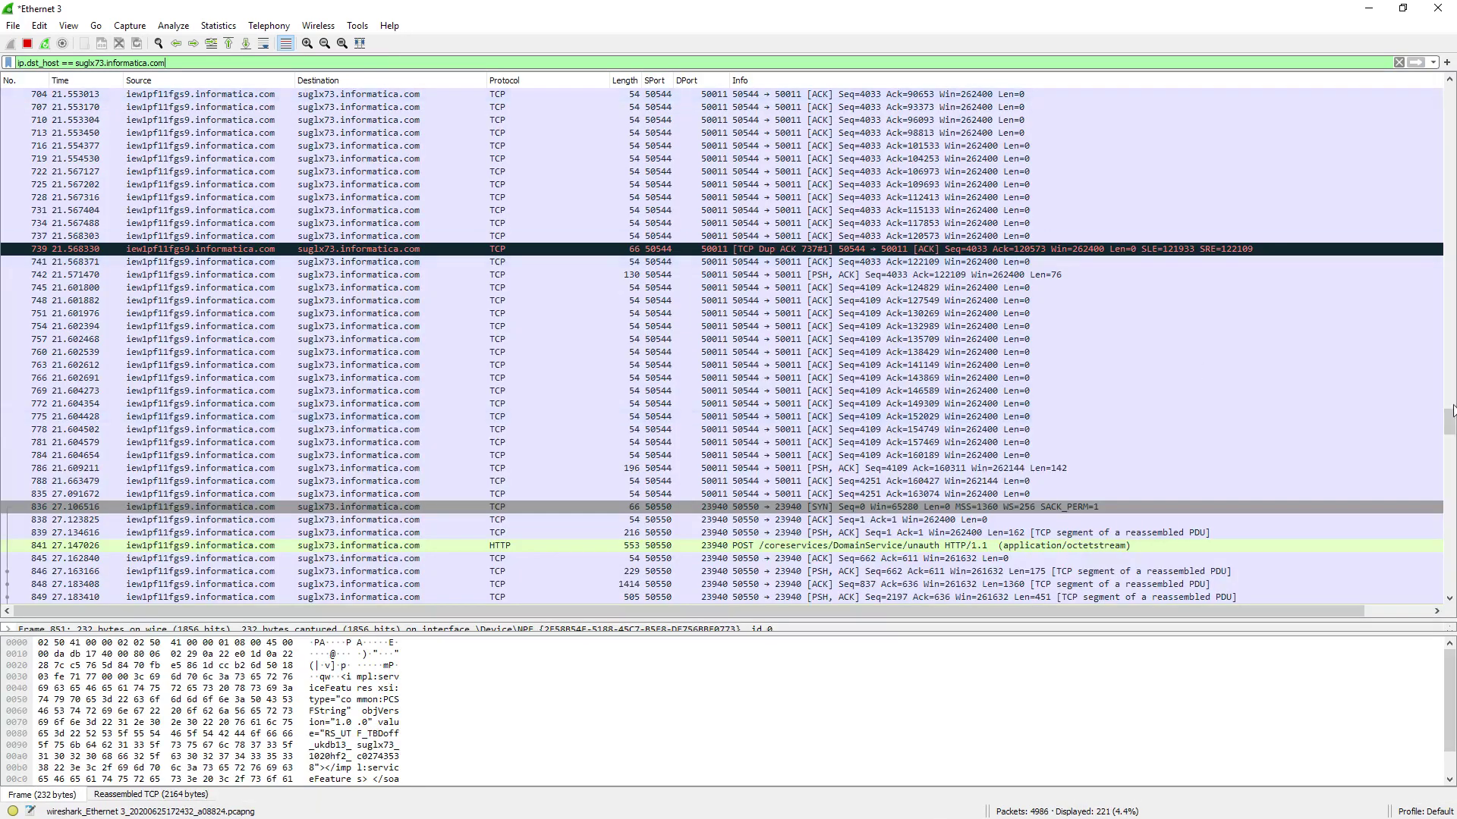
pyautogui.scroll(-20, 721, 345)
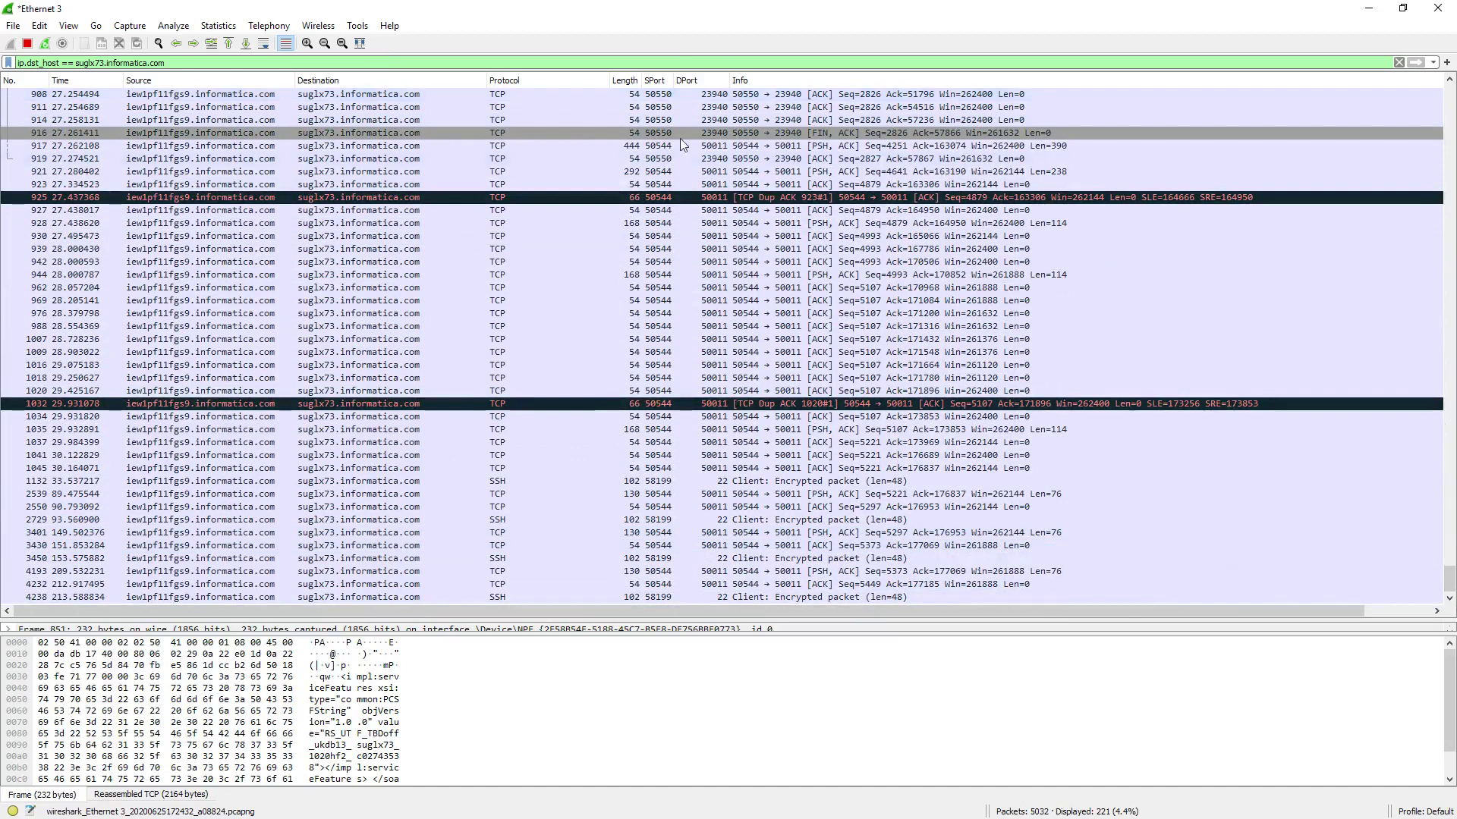
pyautogui.scroll(2, 671, 366)
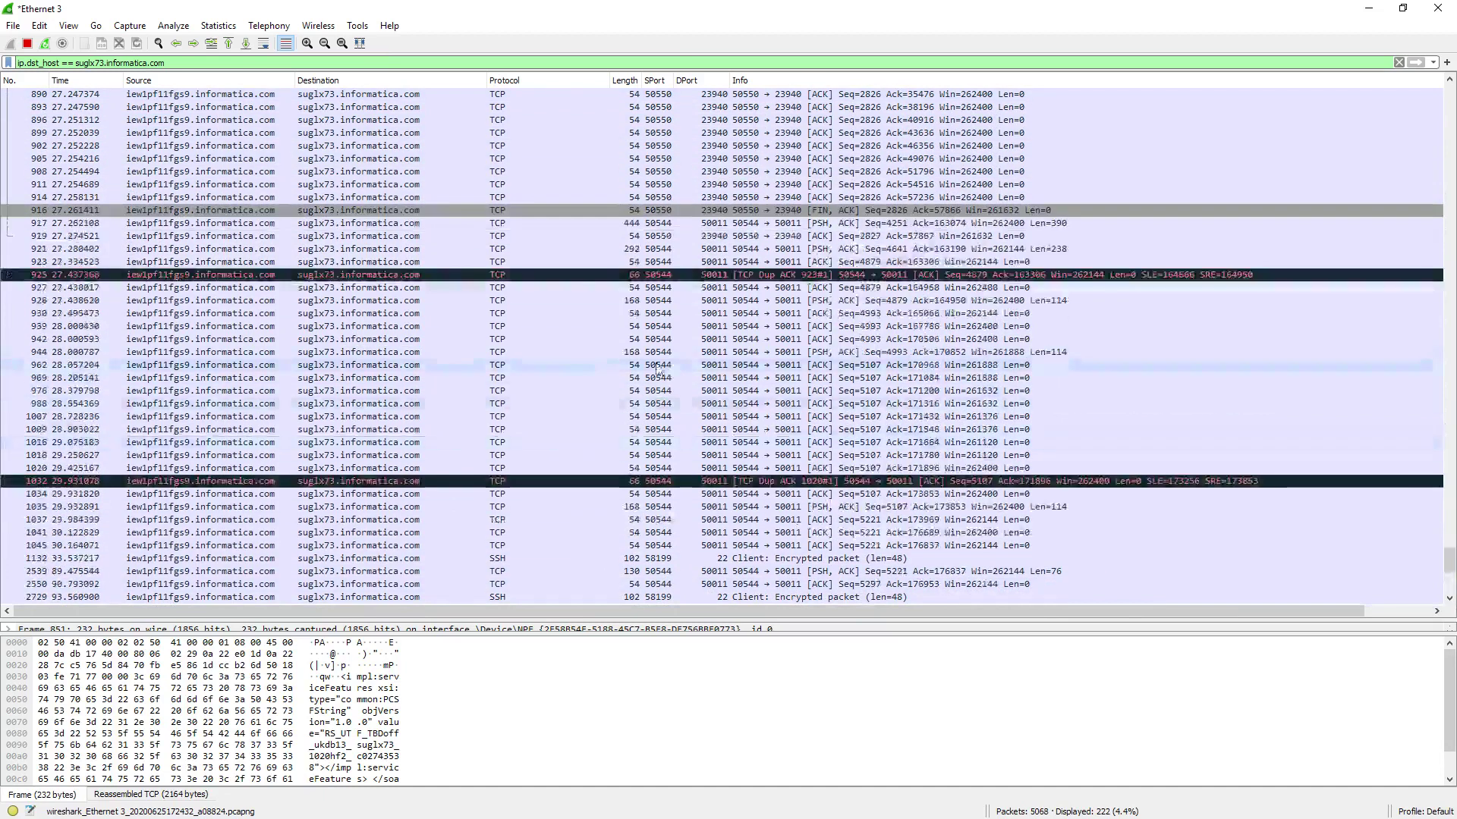
pyautogui.click(666, 353)
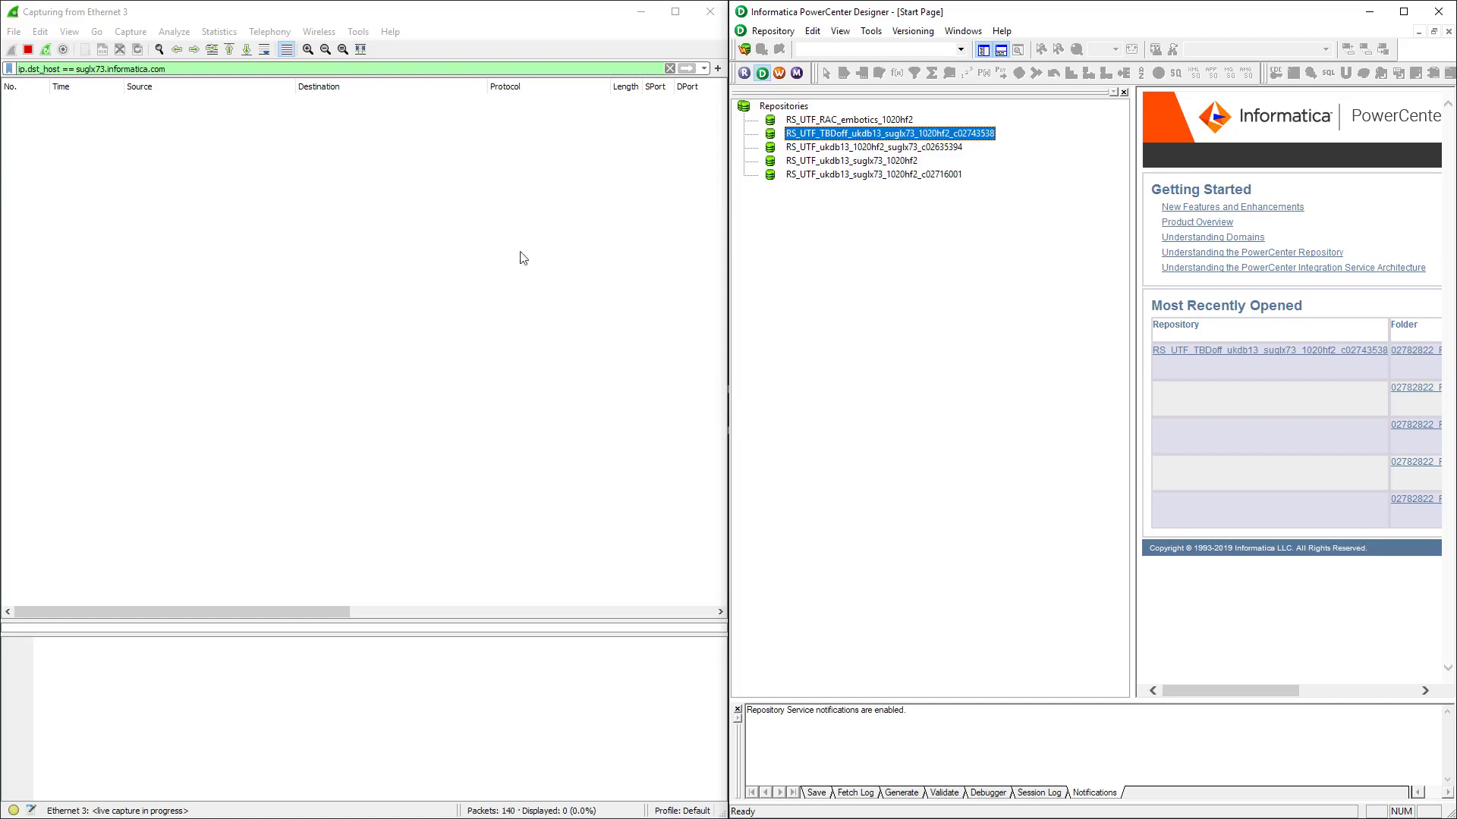
# Reconnect Designer to the RS_UTF_TBDoff repository, reproducing the PCSF_46003 501 POST error
pyautogui.rightClick(847, 134)
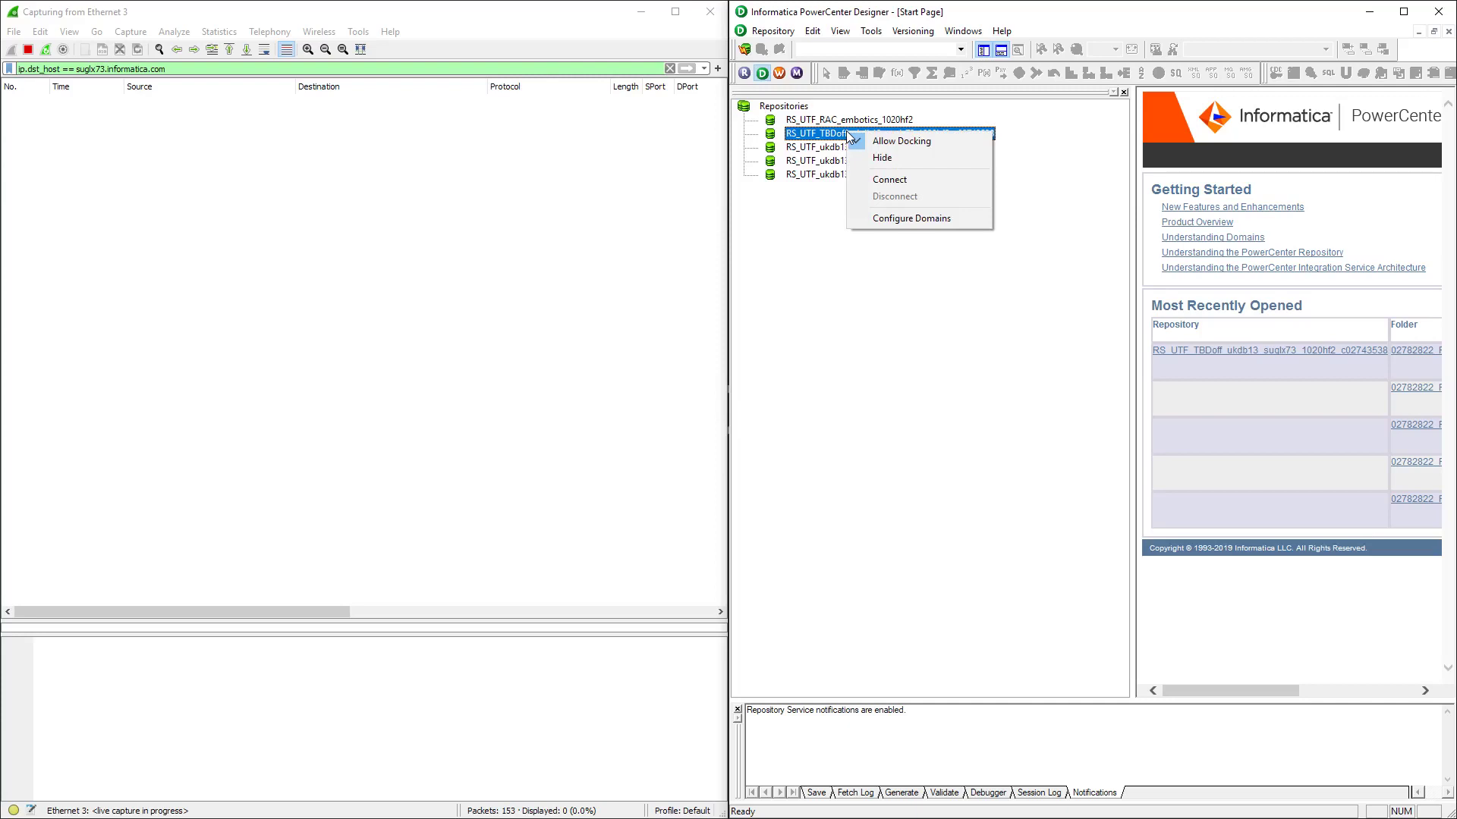
pyautogui.click(426, 150)
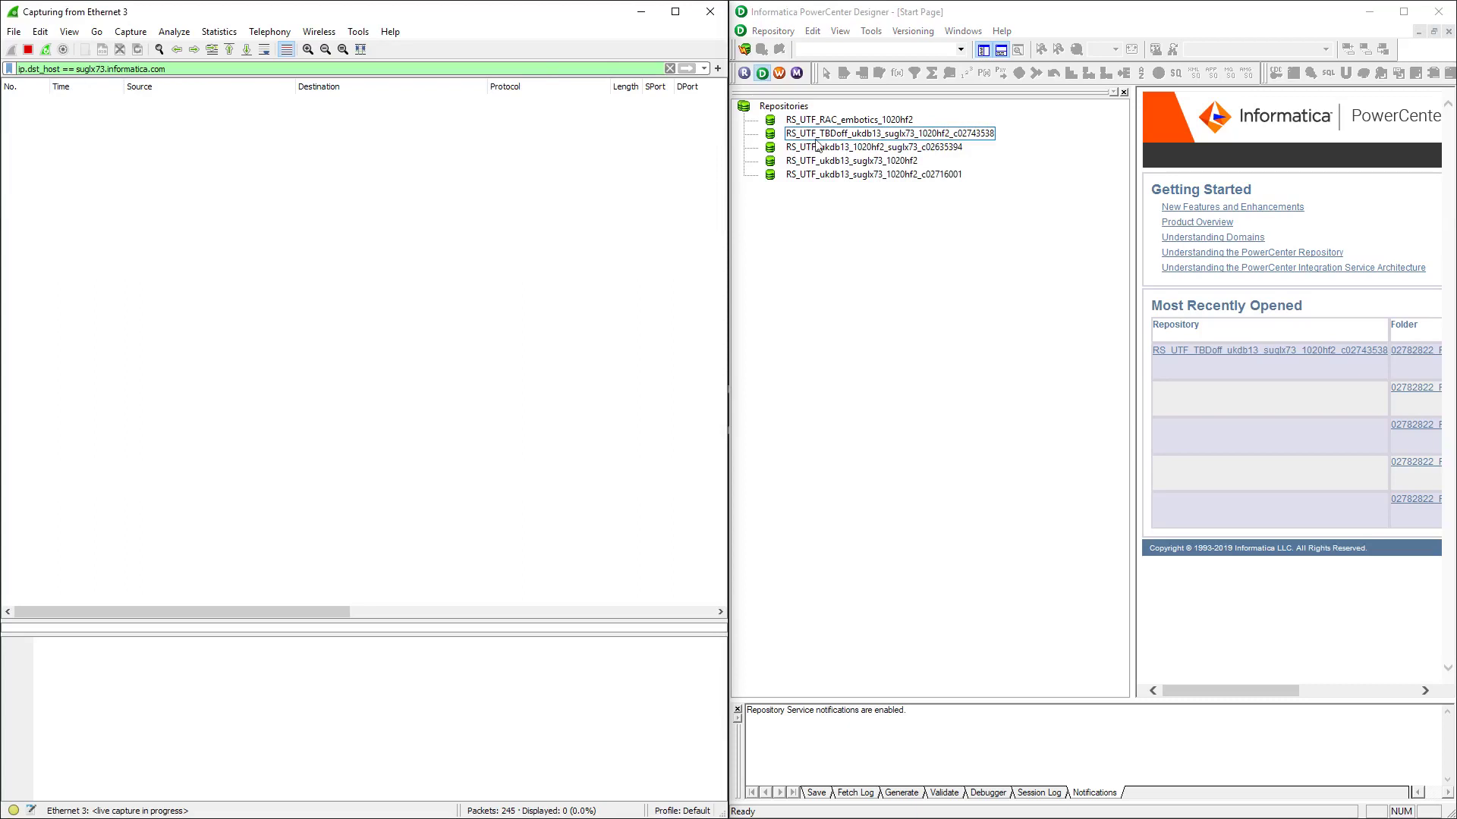
pyautogui.click(827, 137)
pyautogui.rightClick(826, 136)
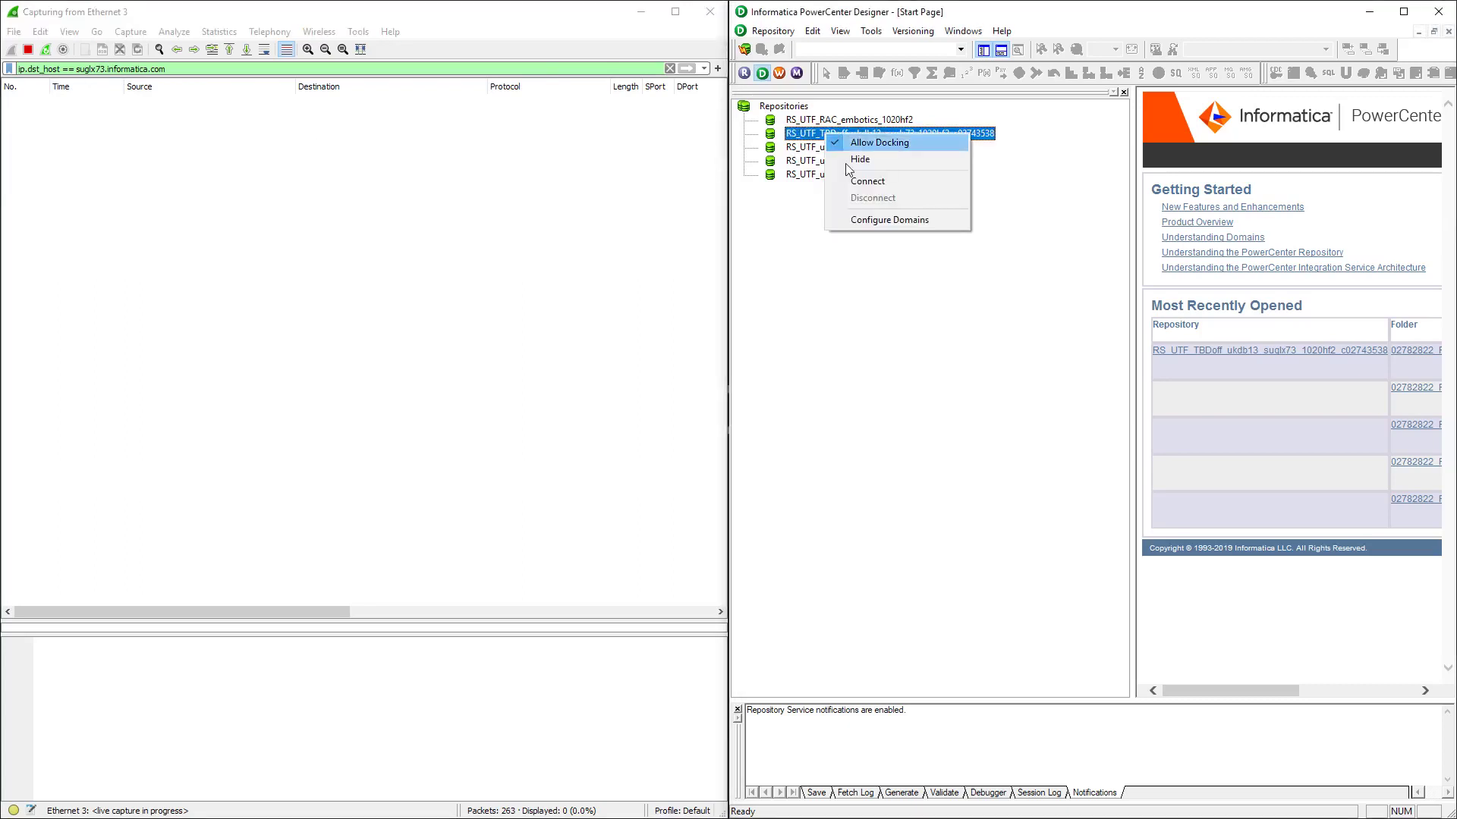
pyautogui.click(864, 185)
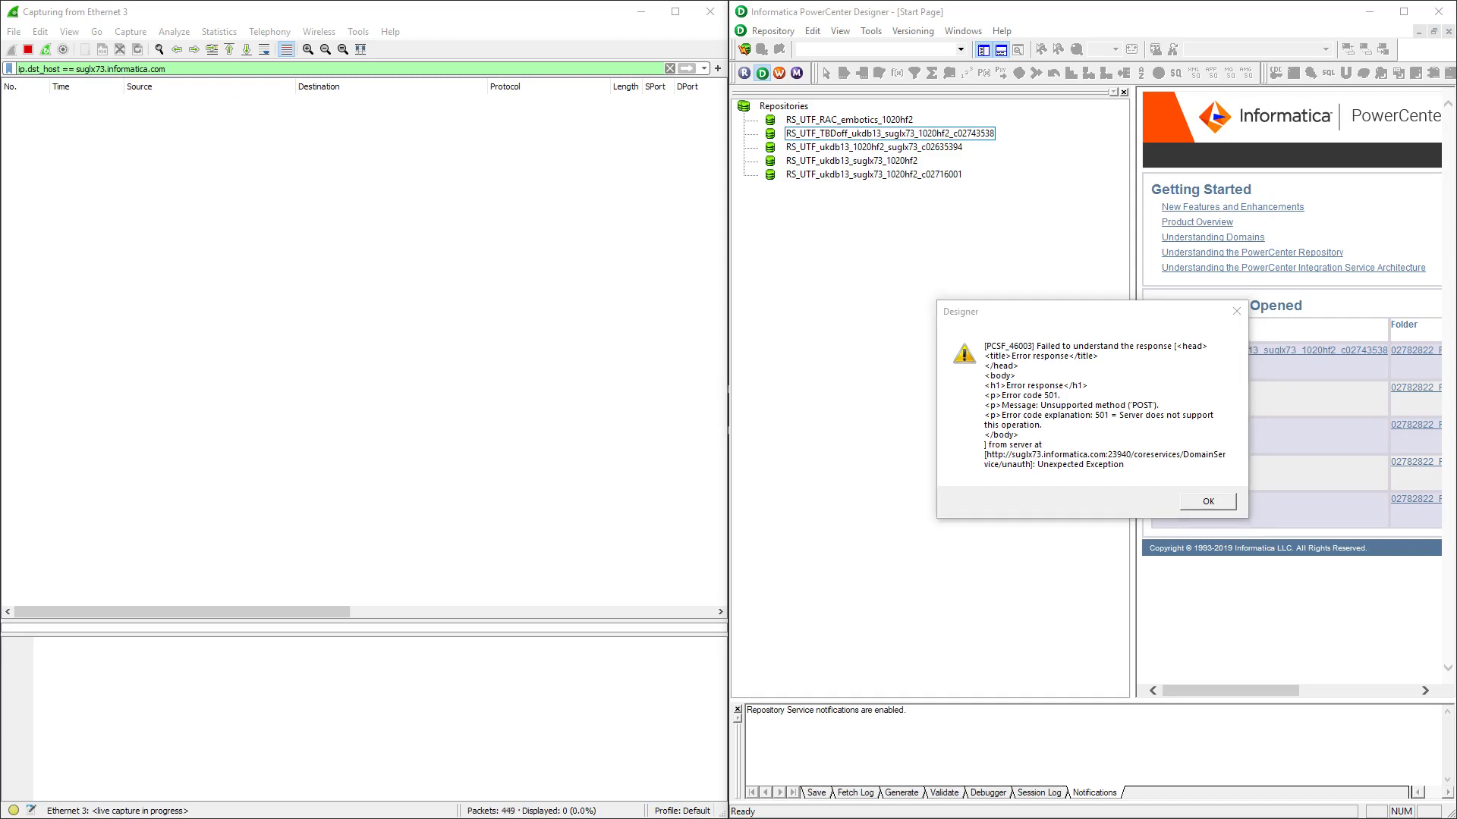
# Snap the terminal right and rerun 'telnet suglx73.informatica.com 23940', checking the captured packets
pyautogui.press('super+Right')
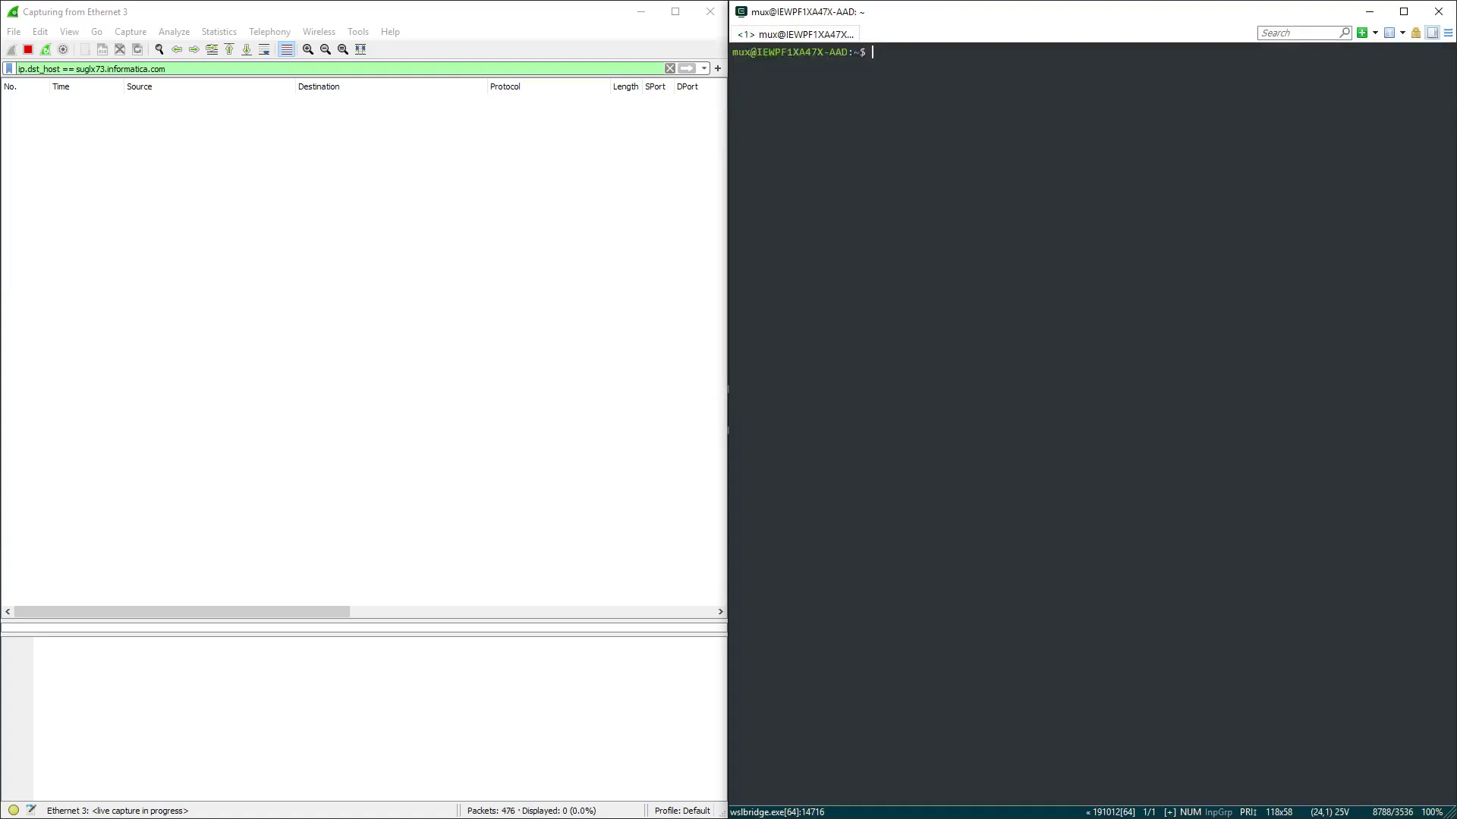
pyautogui.press('Up')
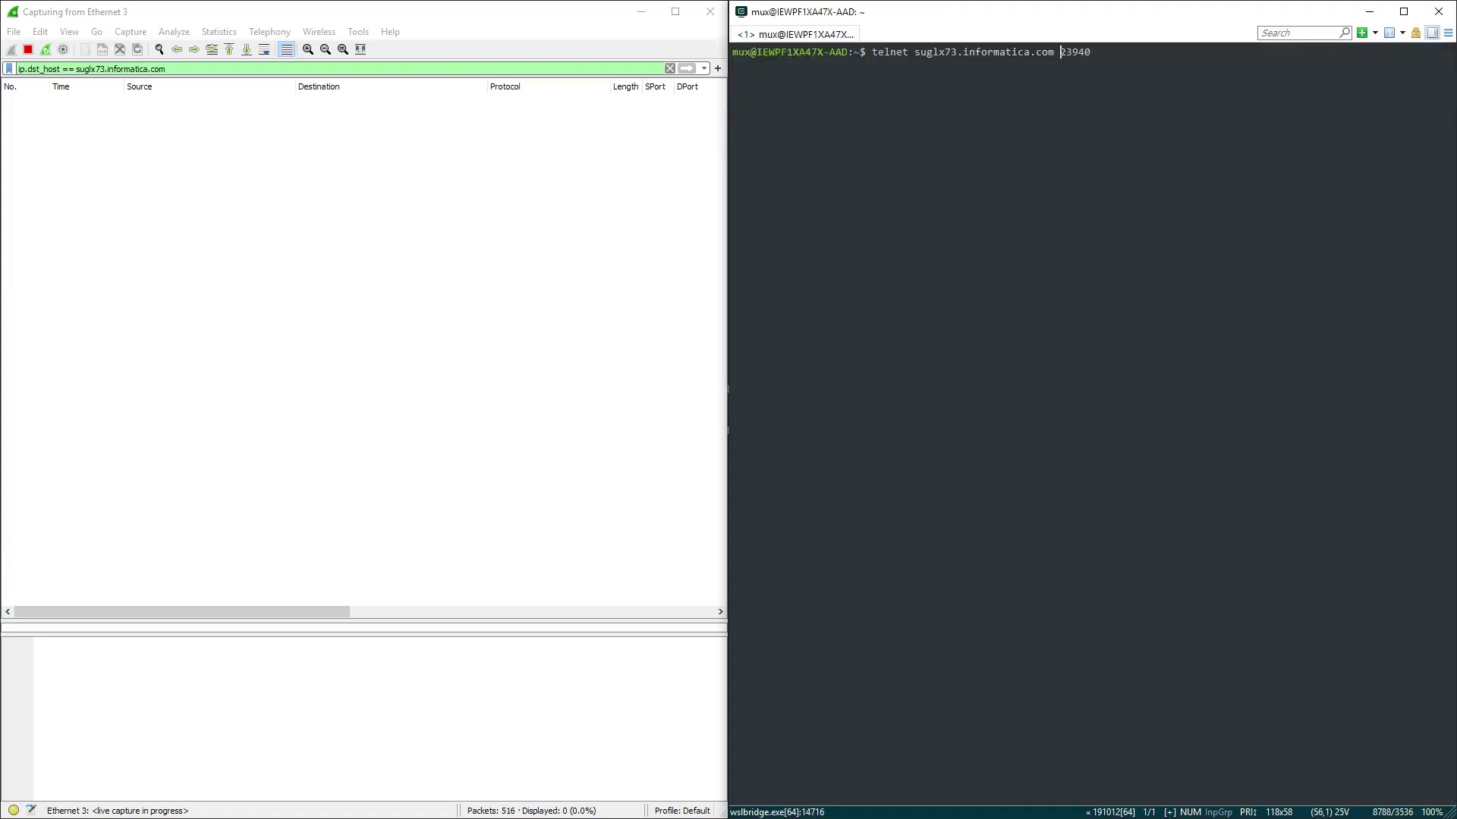
pyautogui.press('Left')
pyautogui.click(988, 52)
pyautogui.press('Return')
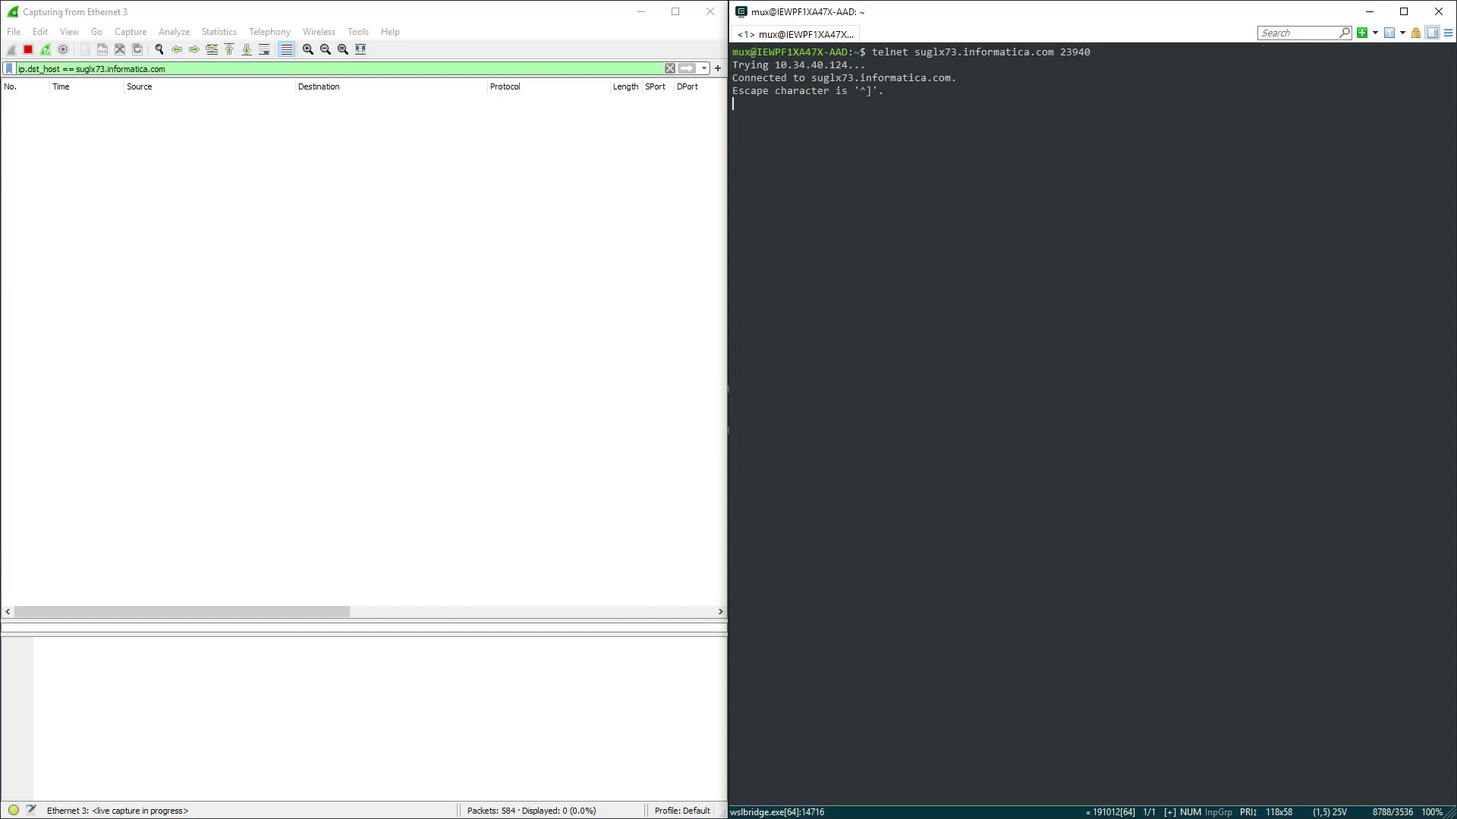
pyautogui.click(384, 102)
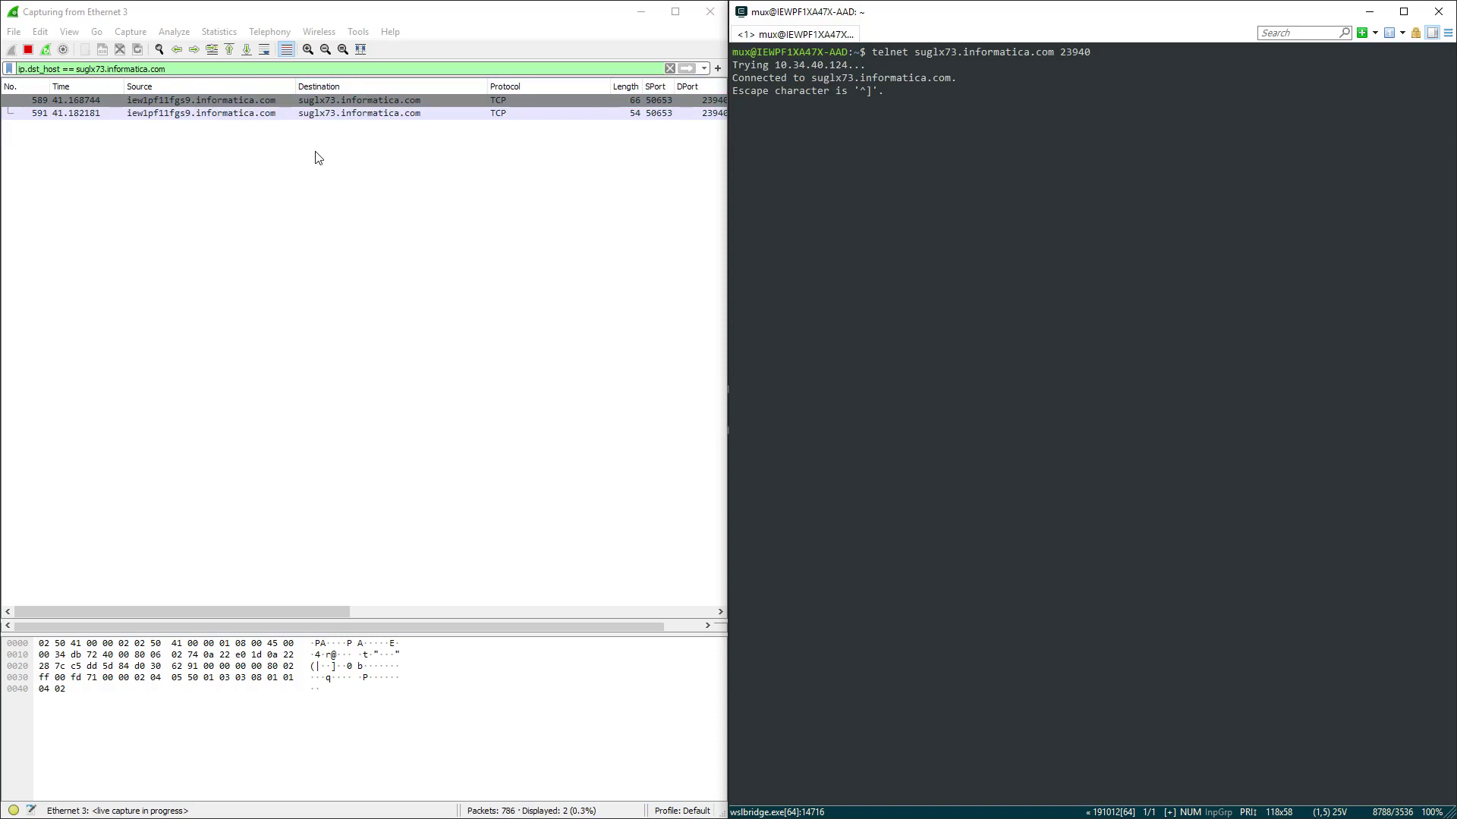
# Quit the telnet session and return to PowerCenter Designer
pyautogui.hotkey('ctrl', ']')
pyautogui.write('quit')
pyautogui.press('Return')
pyautogui.hotkey('alt', 'Tab')
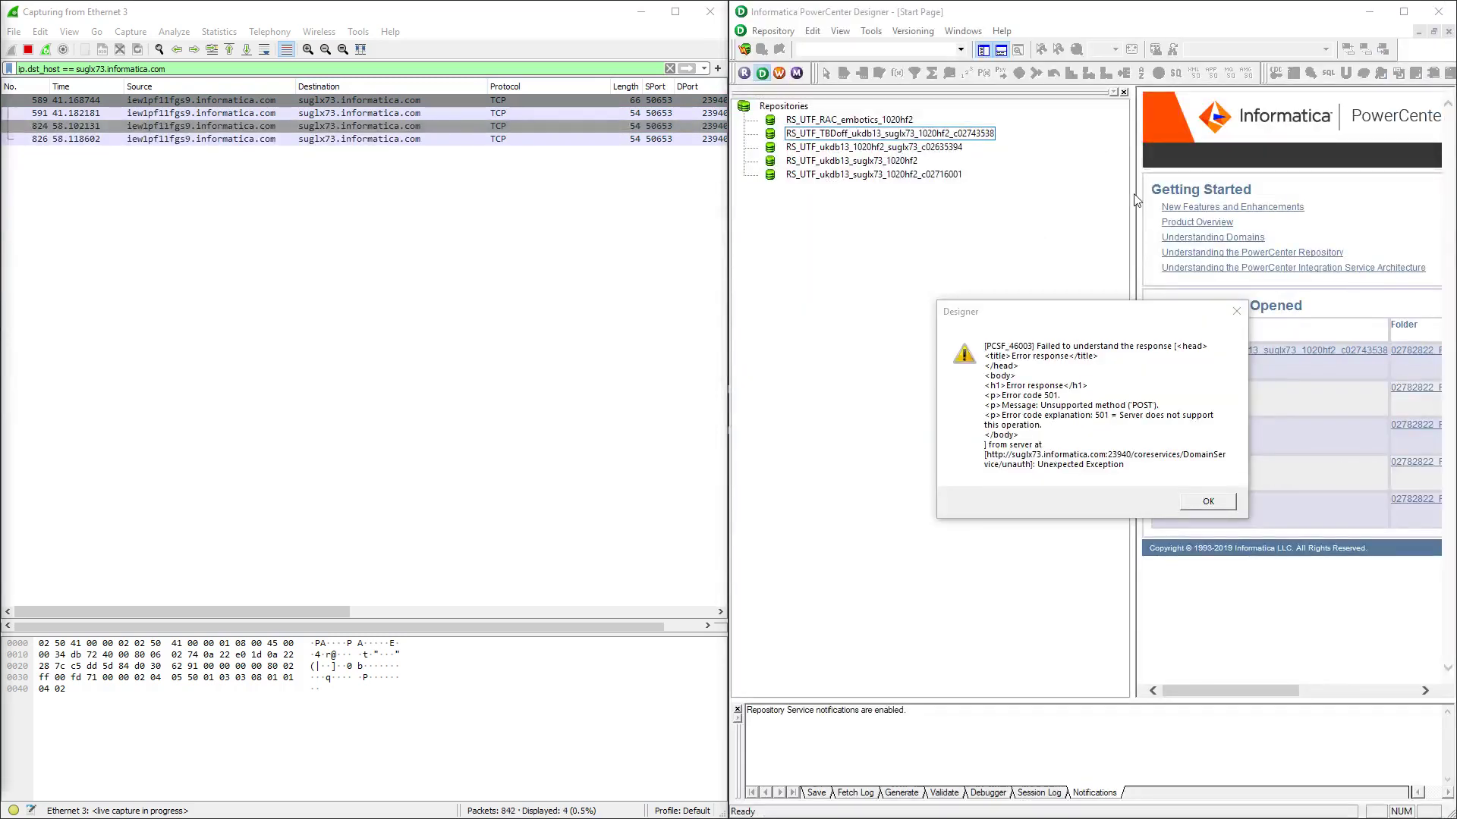
# Dismiss the PCSF_46003 error, cancel Connect to Repository, and focus Wireshark's display filter bar
pyautogui.click(1207, 504)
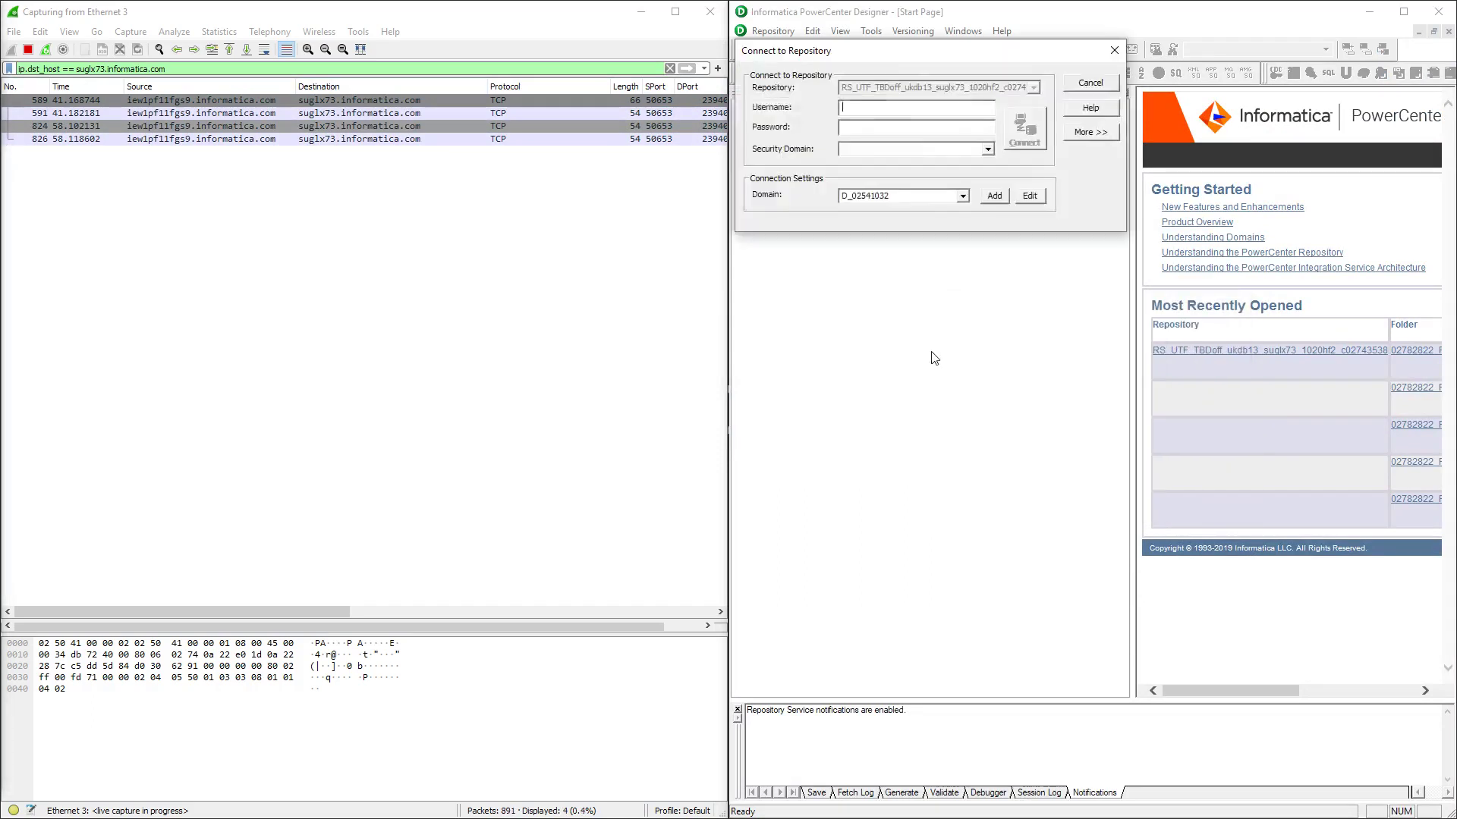
pyautogui.click(1090, 80)
pyautogui.click(468, 296)
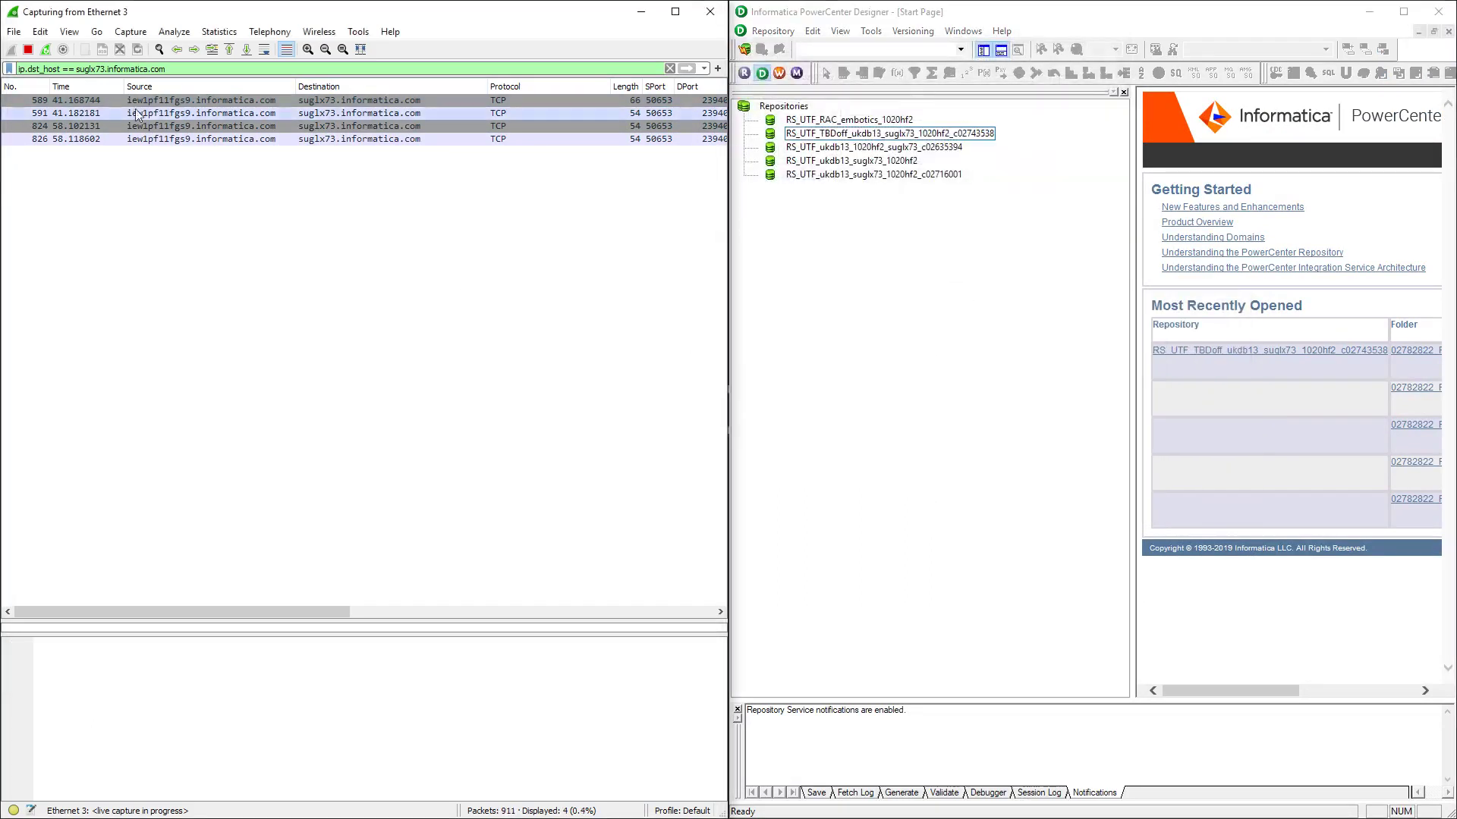
pyautogui.click(198, 67)
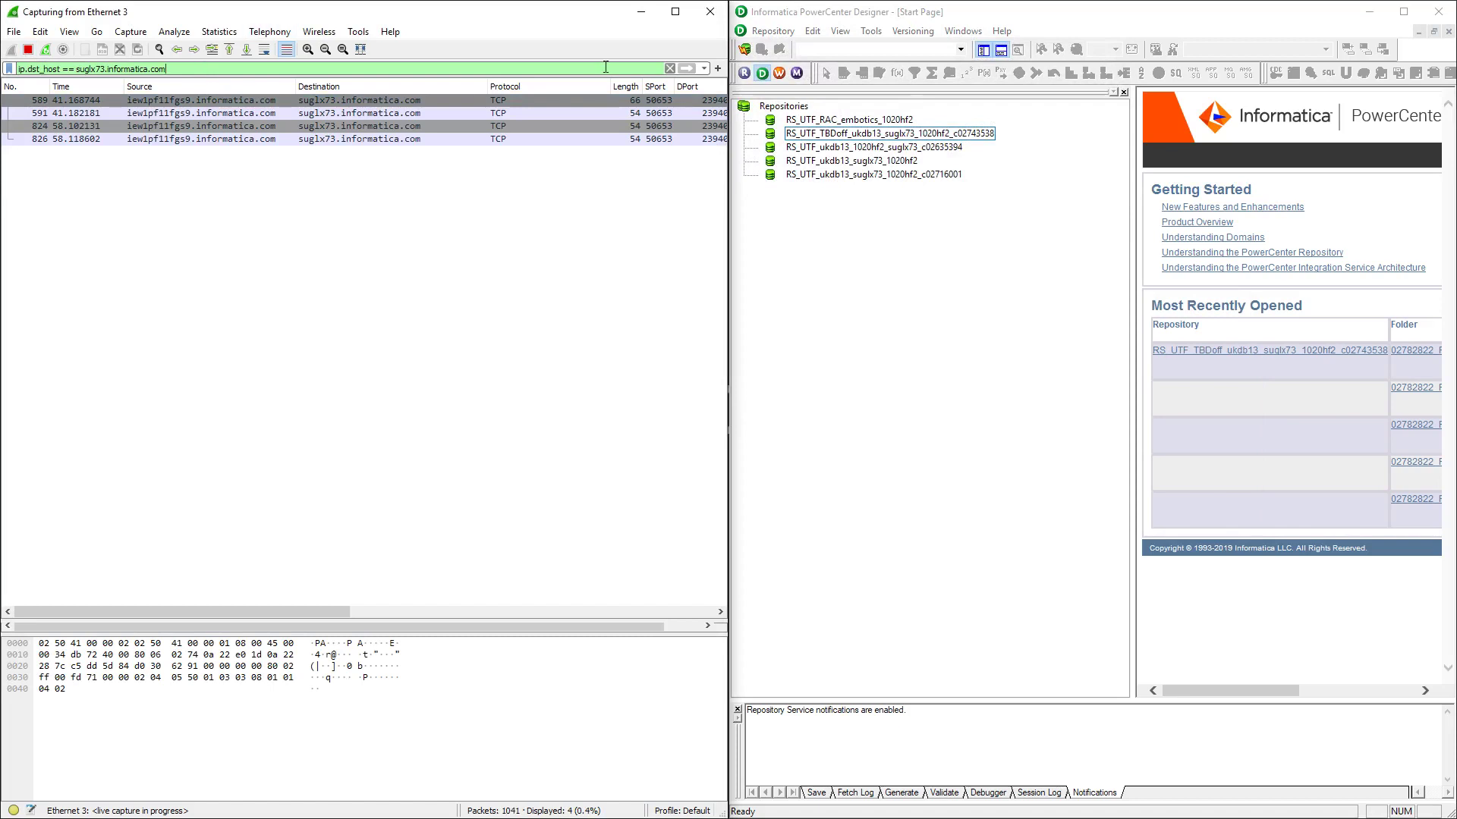
# Filter Wireshark to 'http', then to 'http contains coreservices' from the filter history
pyautogui.click(705, 68)
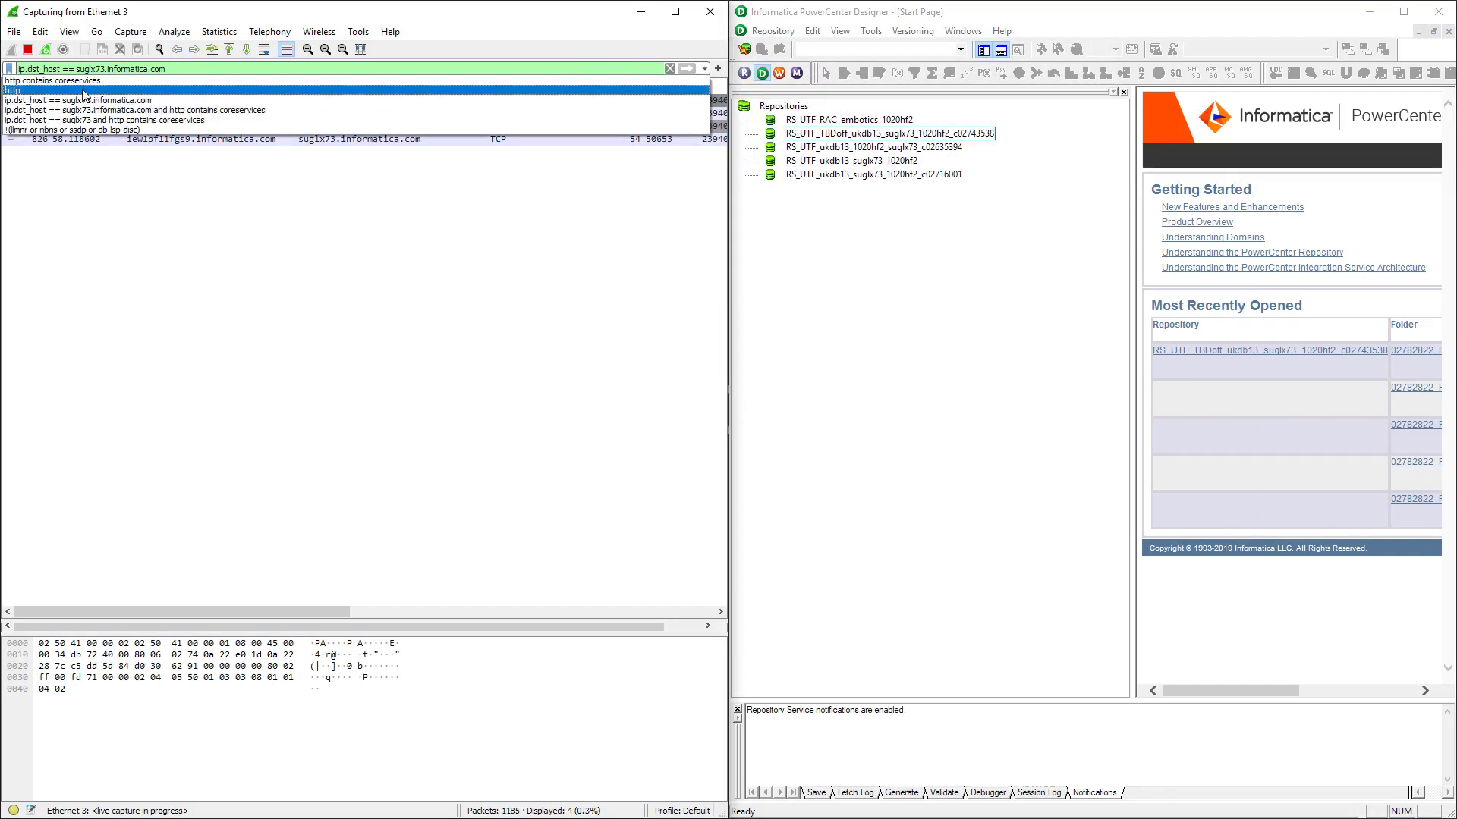
pyautogui.click(82, 91)
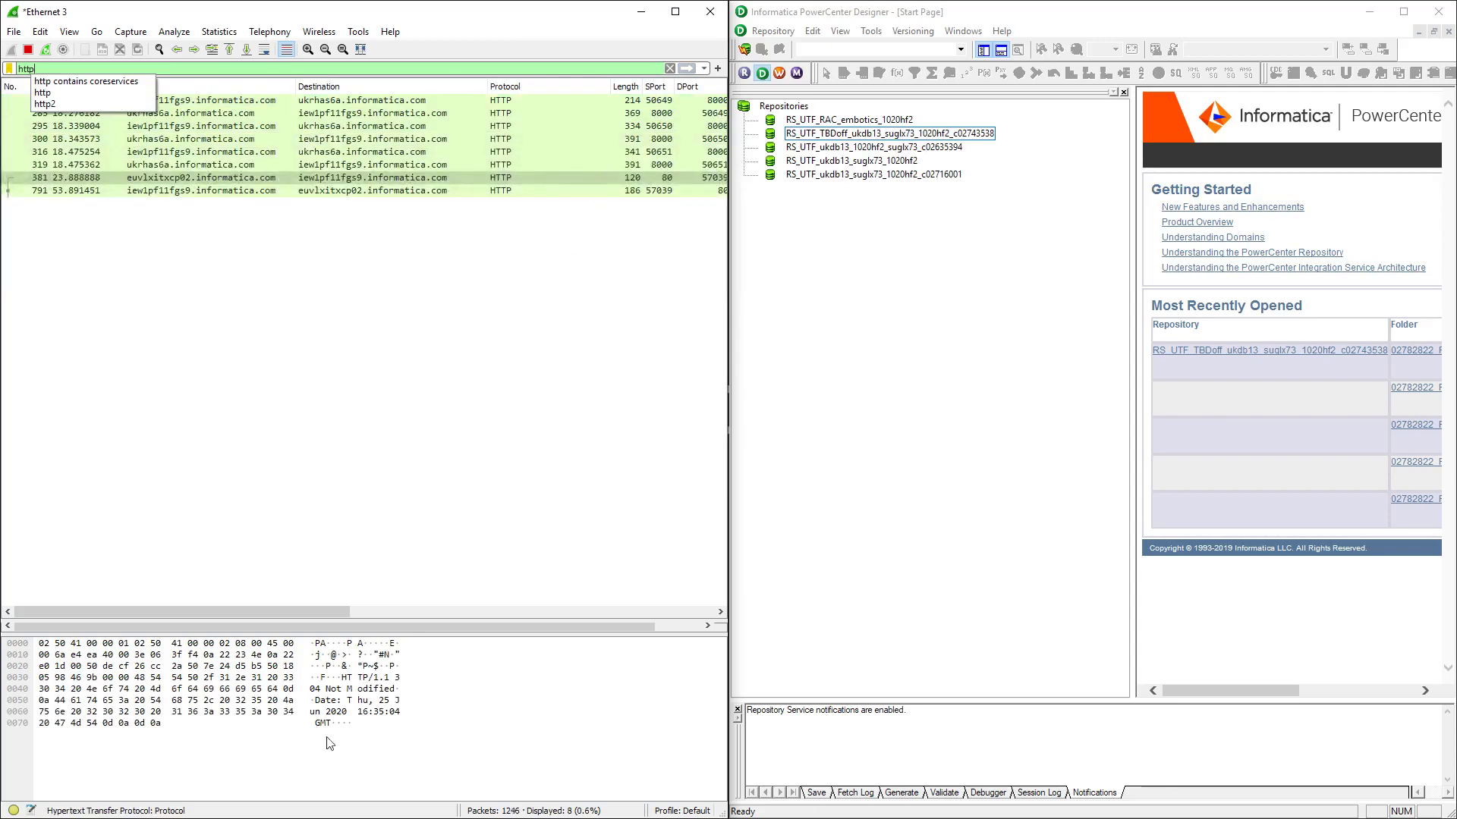
pyautogui.click(704, 69)
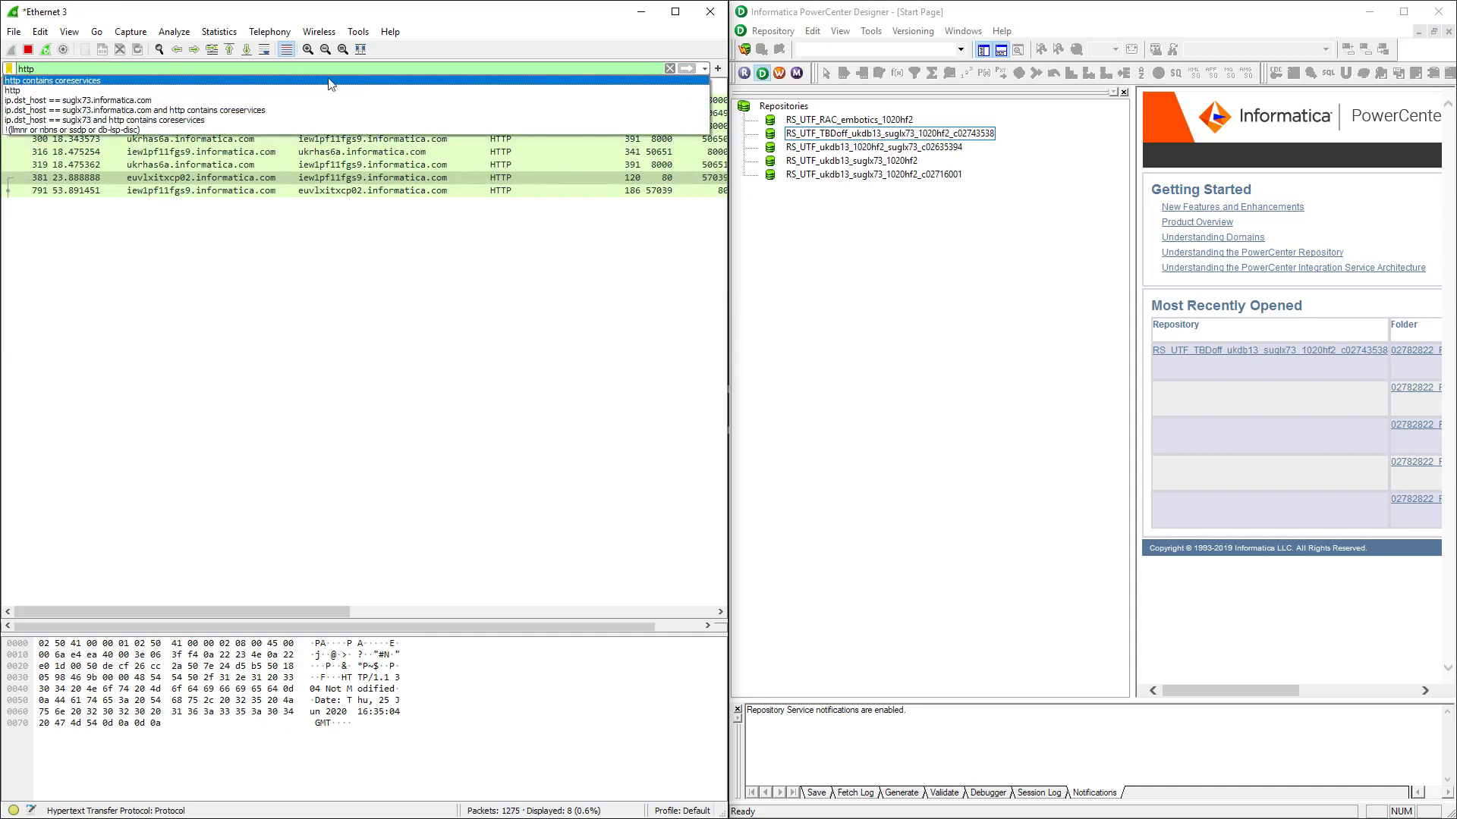
pyautogui.click(282, 81)
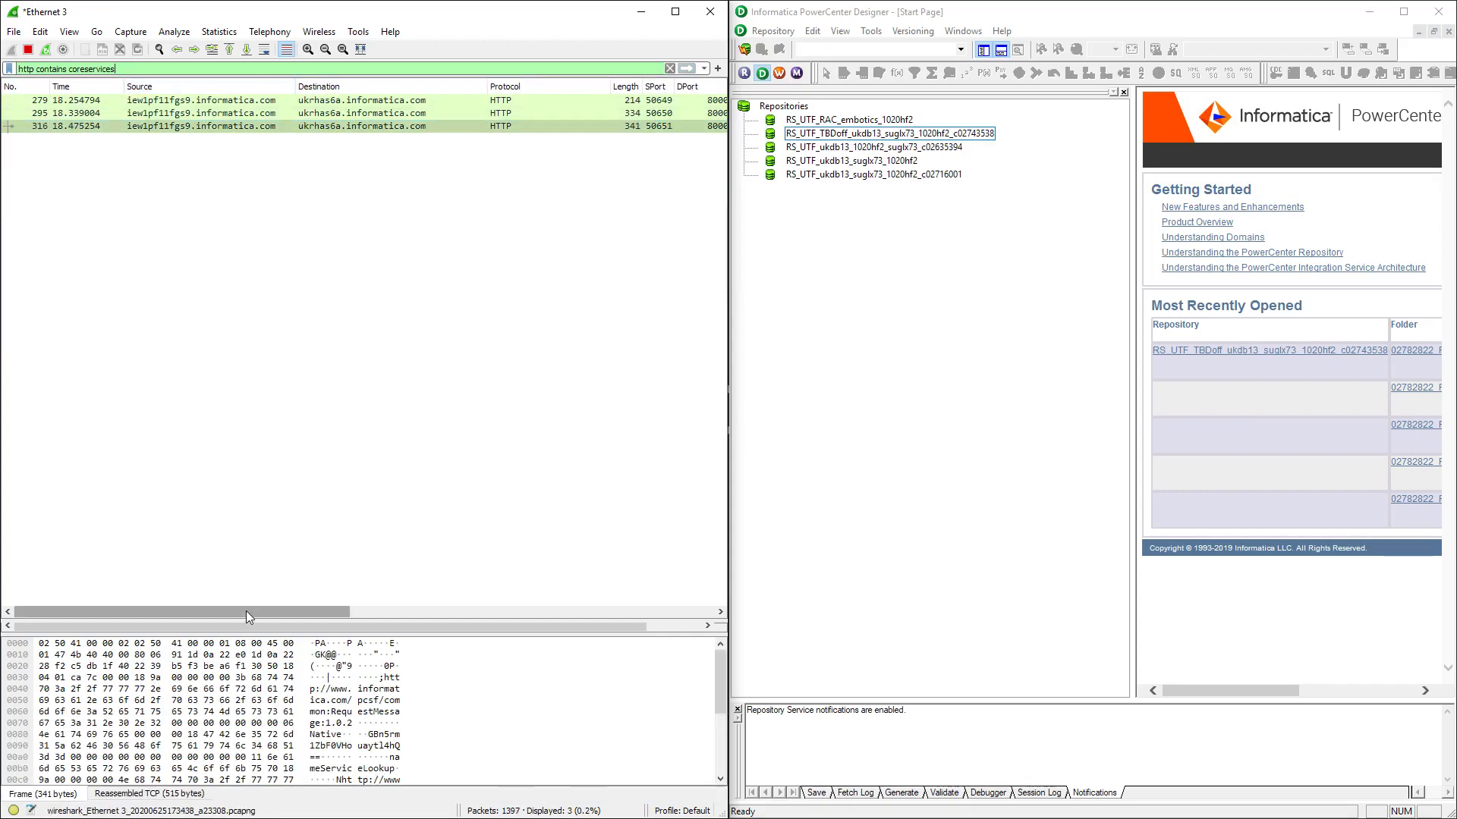
# Scroll the packet list sideways to read the Info column and select the first GET request
pyautogui.moveTo(249, 612); pyautogui.dragTo(506, 613)
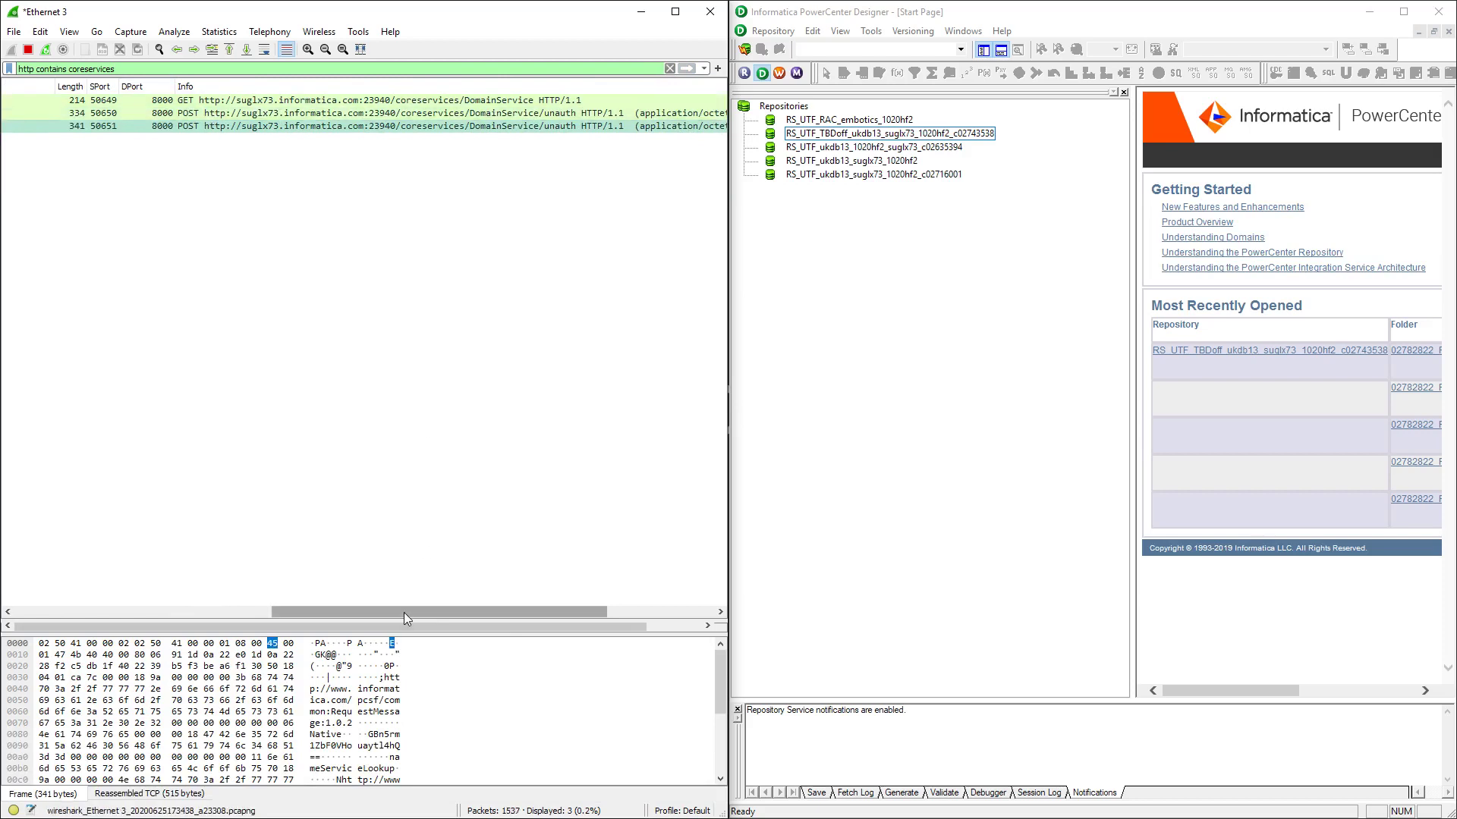
pyautogui.moveTo(403, 612); pyautogui.dragTo(425, 613)
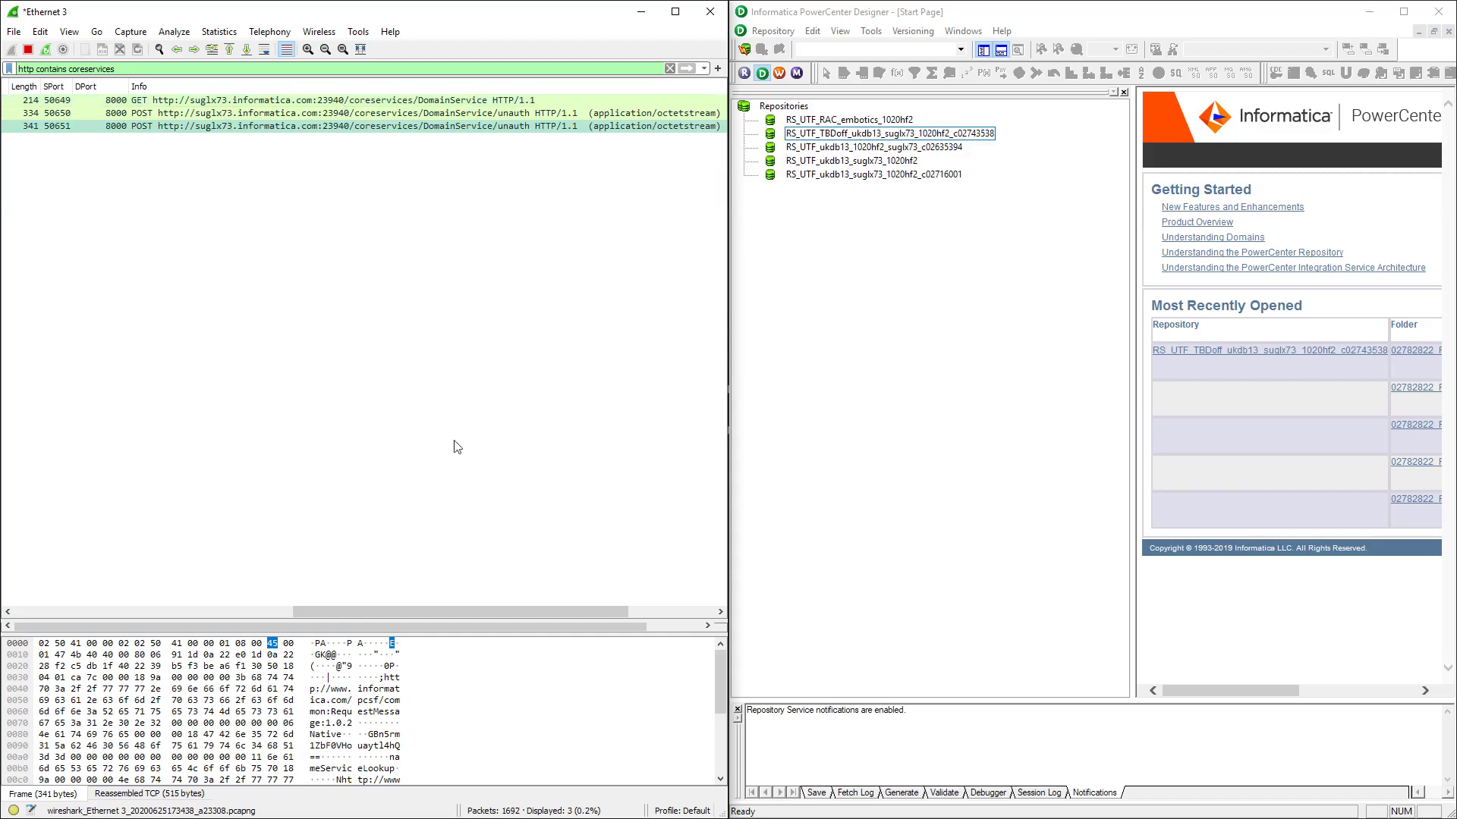
pyautogui.moveTo(457, 607); pyautogui.dragTo(220, 588)
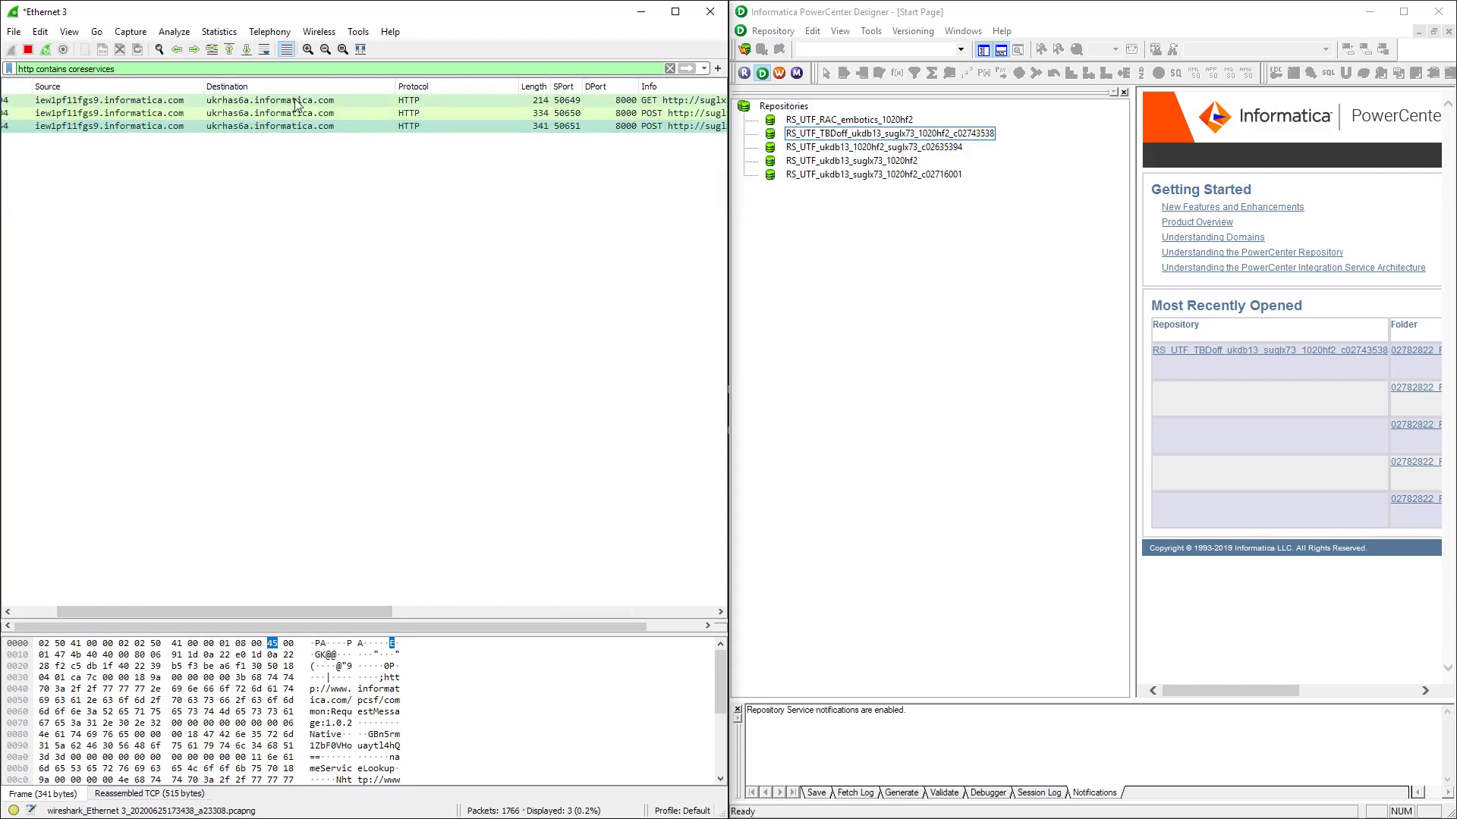
pyautogui.moveTo(280, 609); pyautogui.dragTo(223, 609)
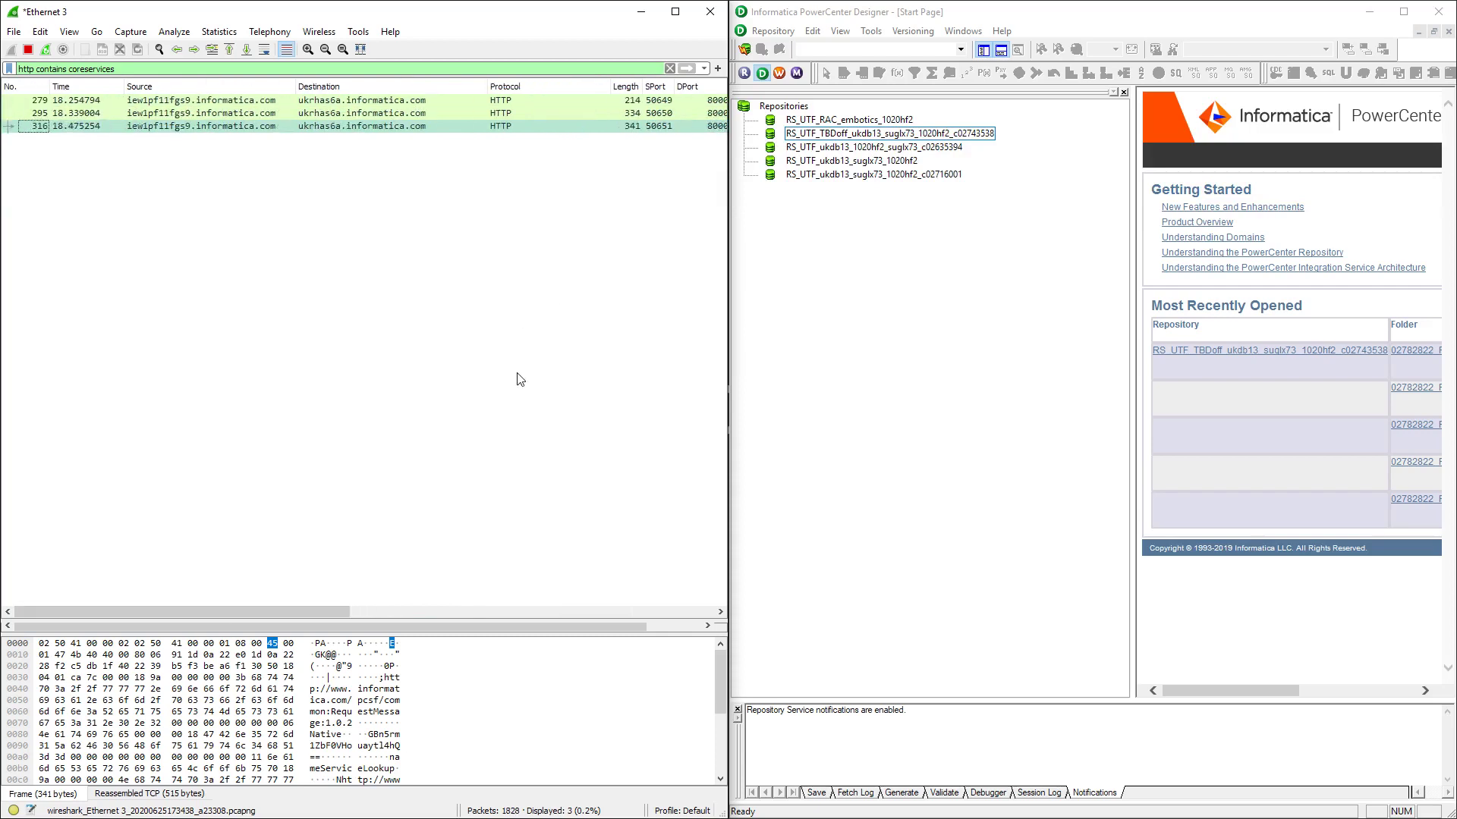
pyautogui.moveTo(300, 610)
pyautogui.mouseDown()
pyautogui.moveTo(366, 611)
pyautogui.moveTo(303, 612)
pyautogui.mouseUp()
pyautogui.press('Home')
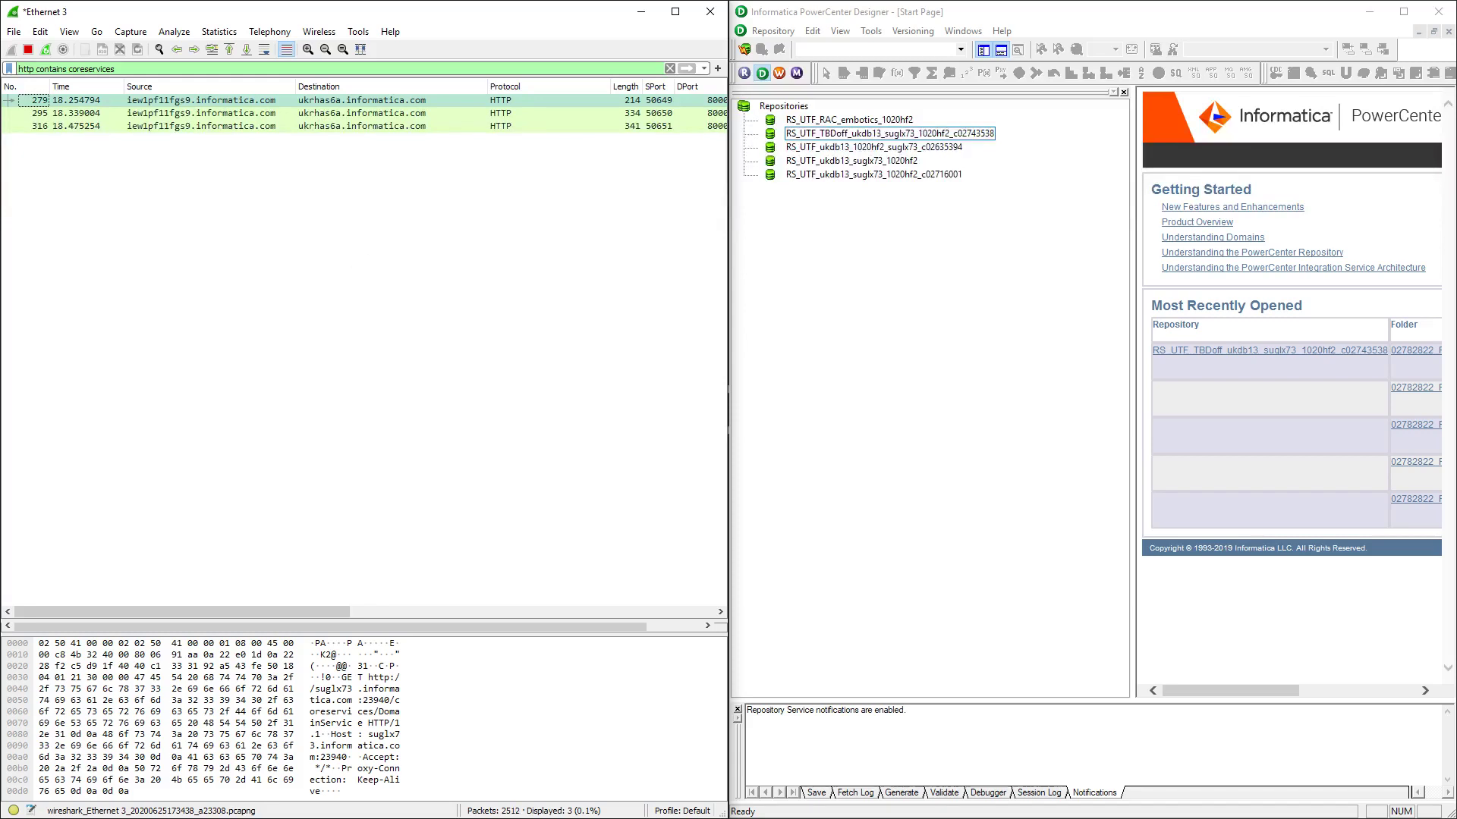
pyautogui.hotkey('alt', 'Tab')
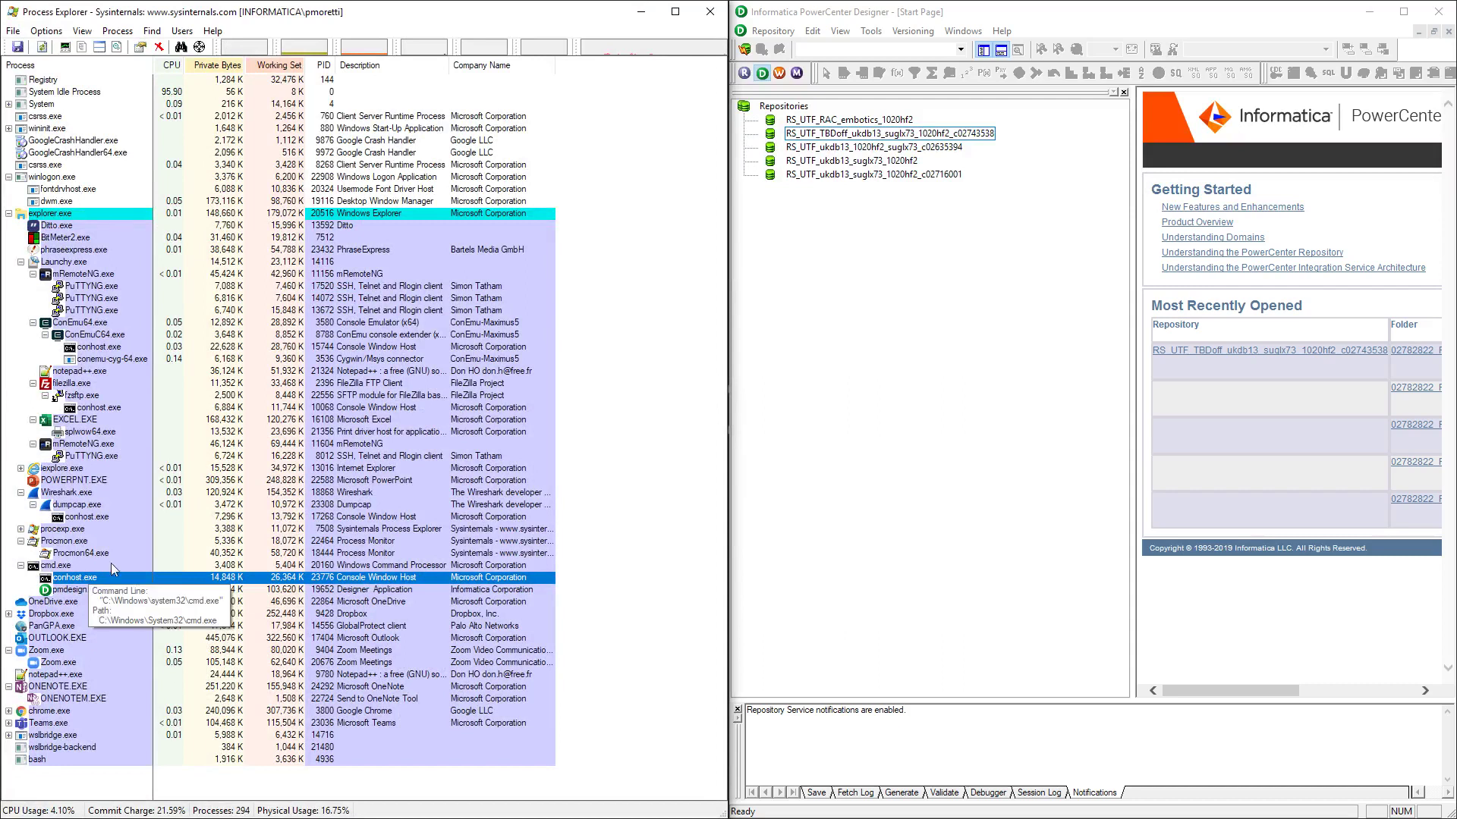
pyautogui.click(76, 591)
pyautogui.rightClick(76, 591)
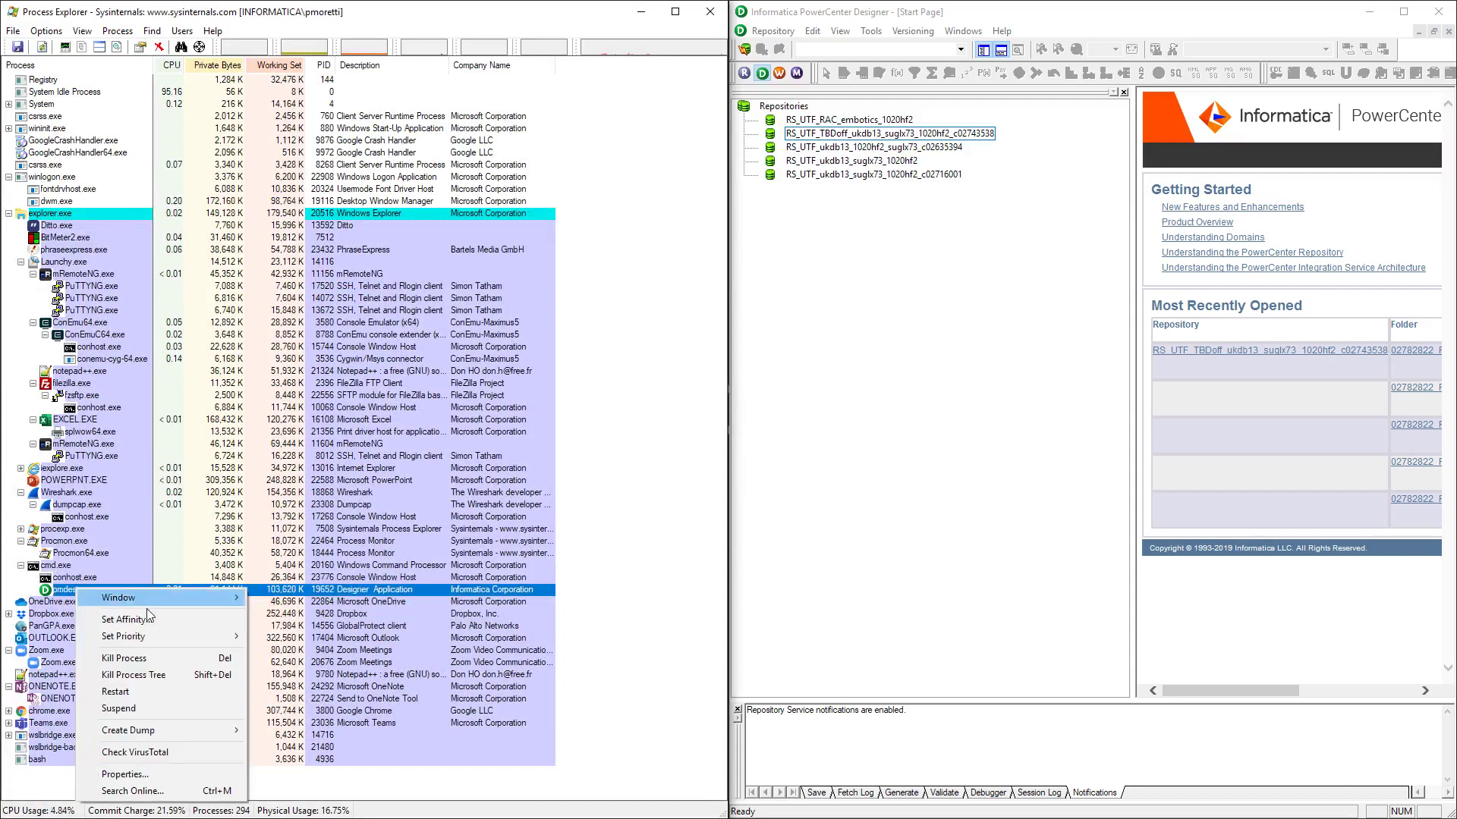
pyautogui.click(155, 779)
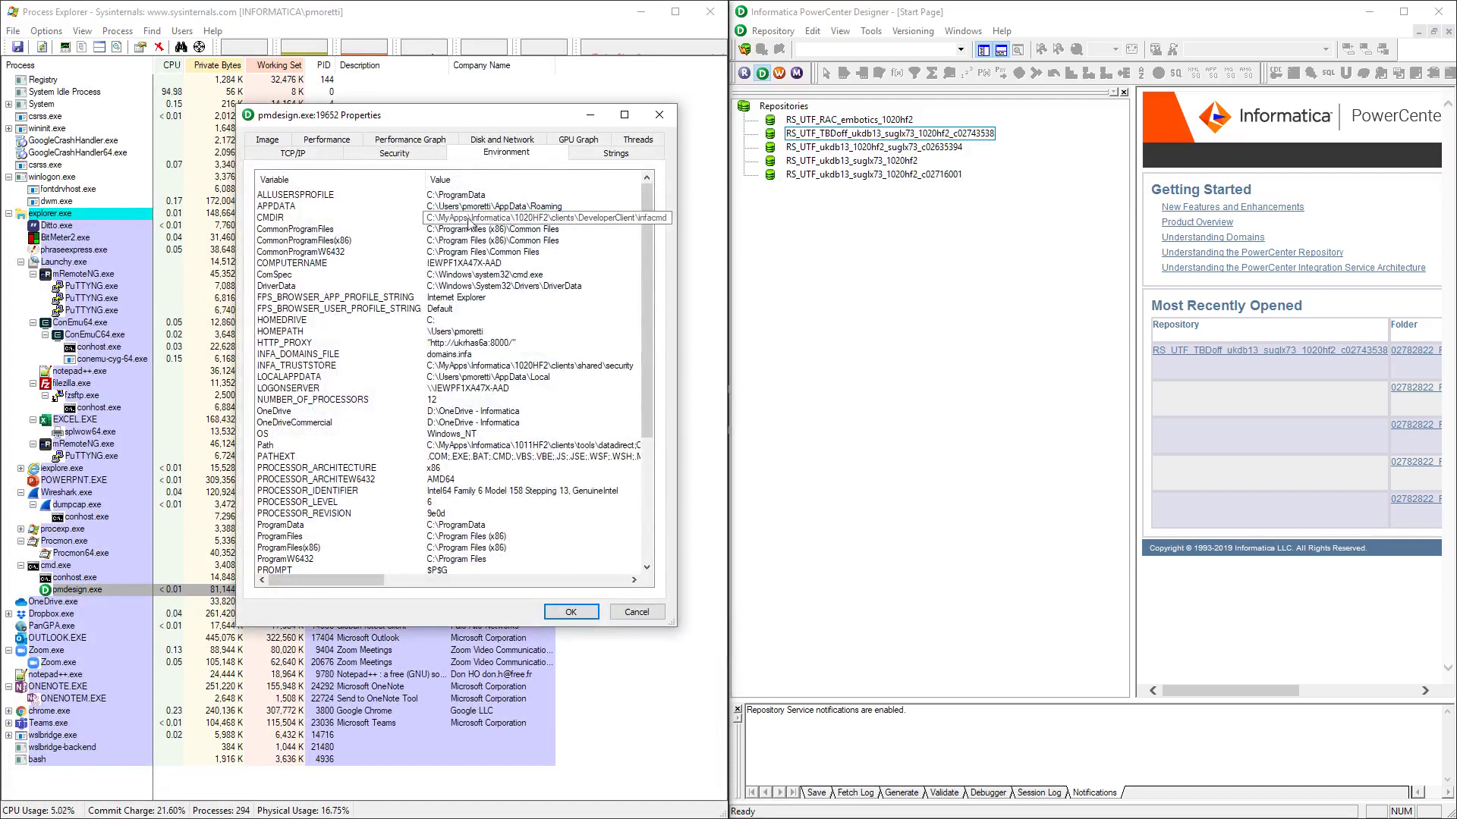
pyautogui.click(320, 343)
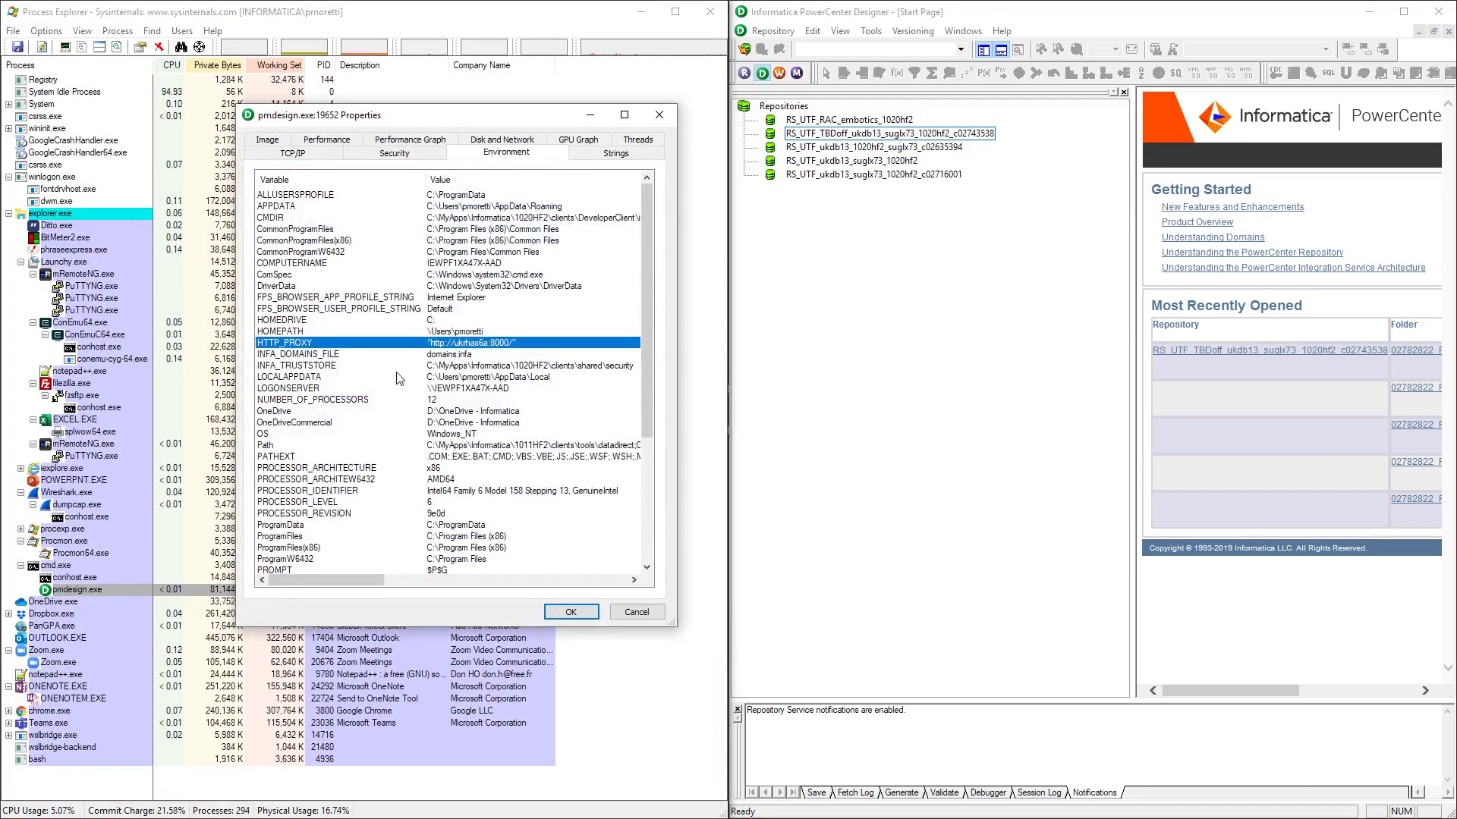
pyautogui.scroll(-1, 400, 378)
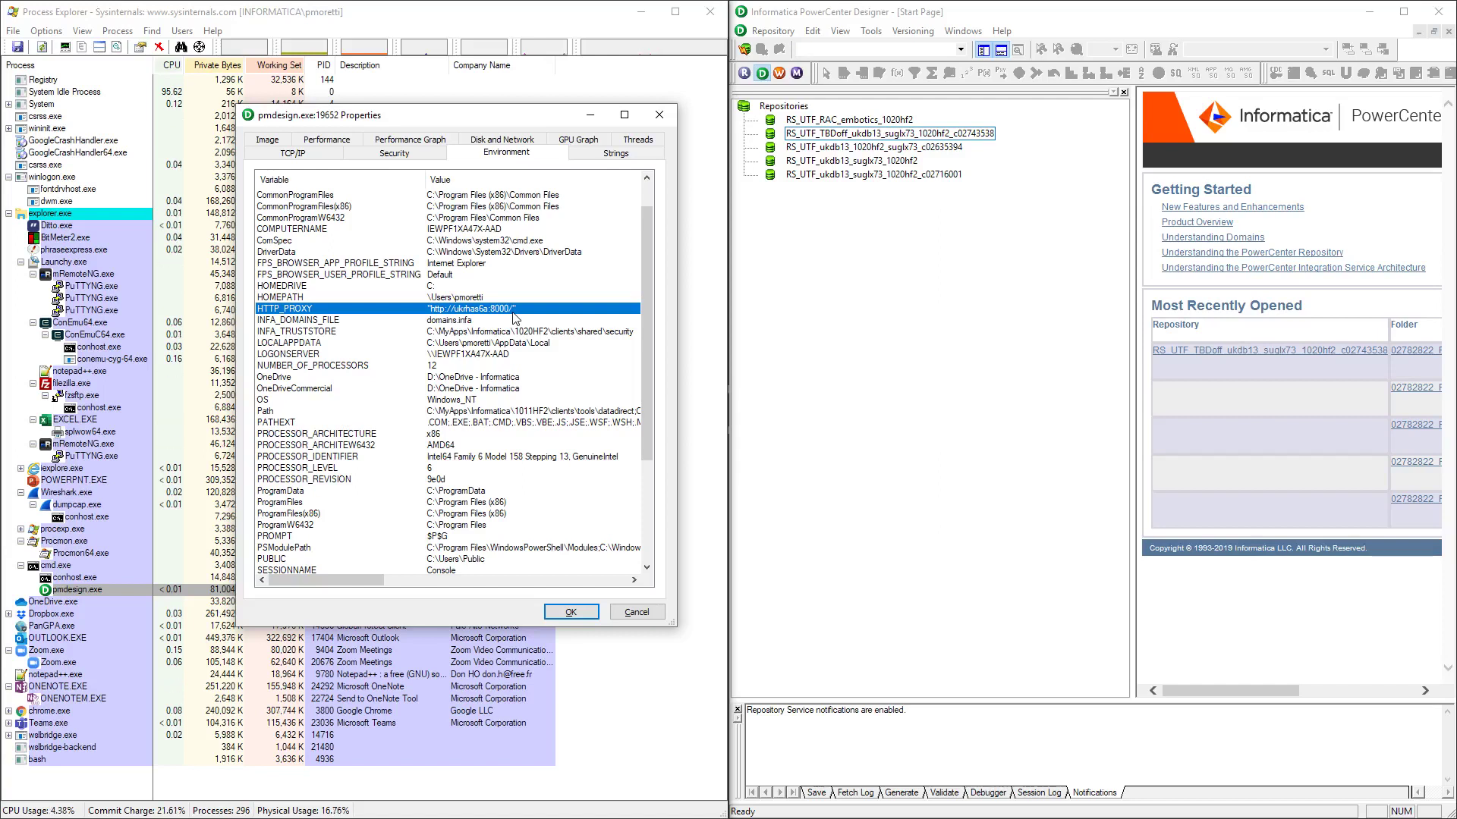
pyautogui.press('Escape')
pyautogui.click(943, 211)
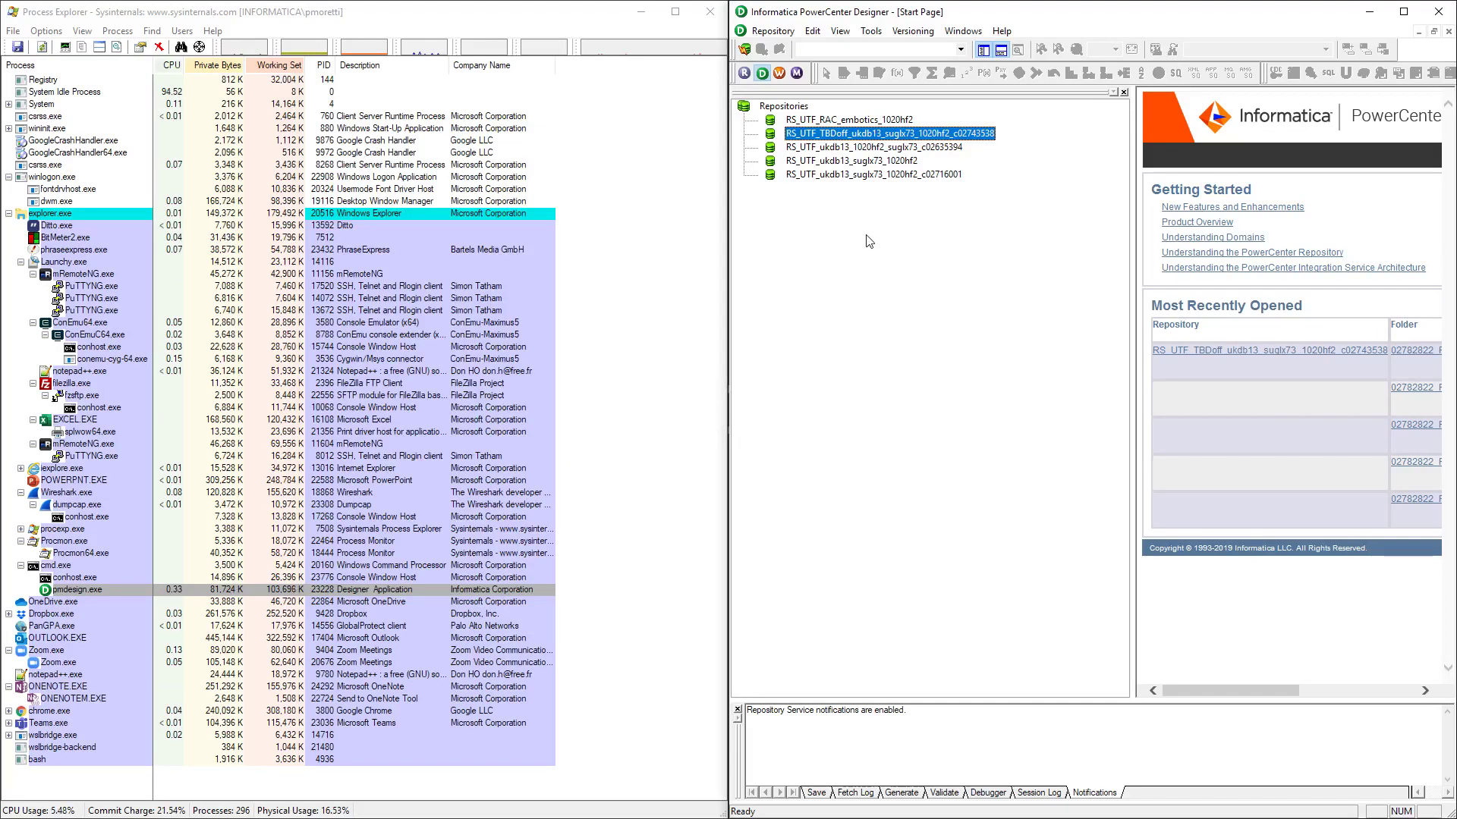
# Confirm the new pmdesign.exe environment has no HTTP_PROXY variable, then minimize Process Explorer
pyautogui.rightClick(102, 590)
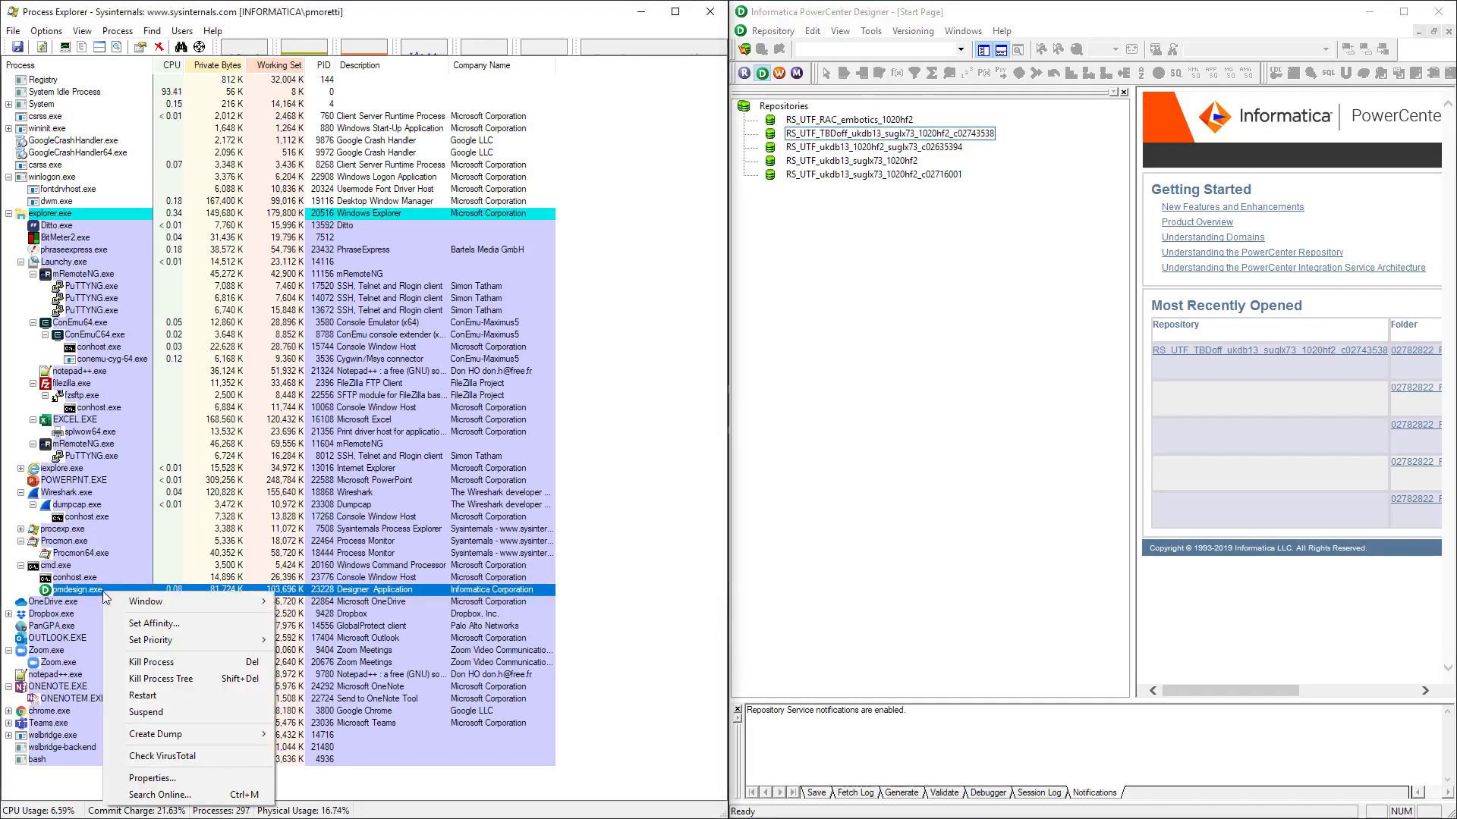
pyautogui.click(152, 797)
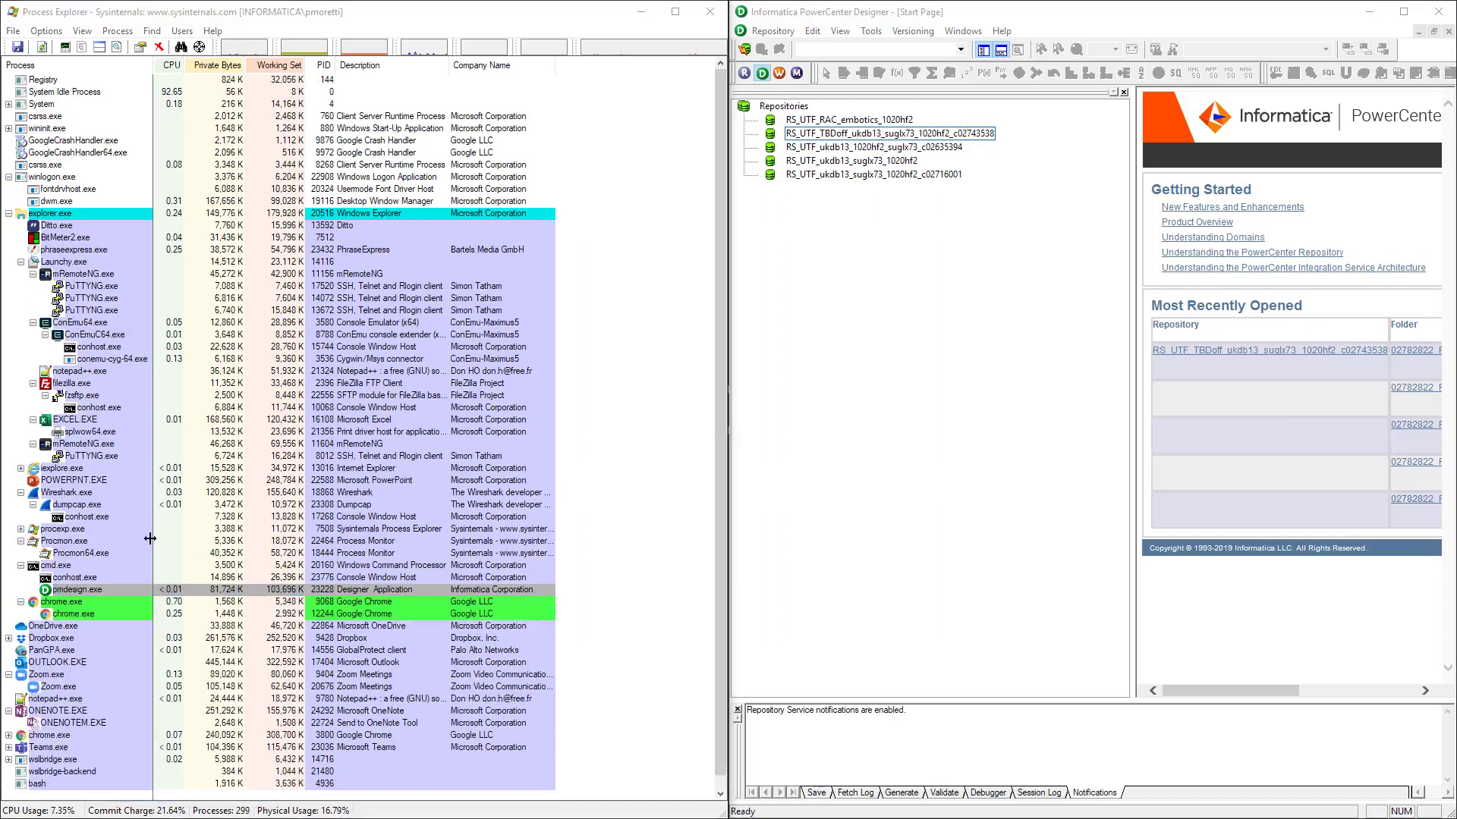
pyautogui.click(94, 591)
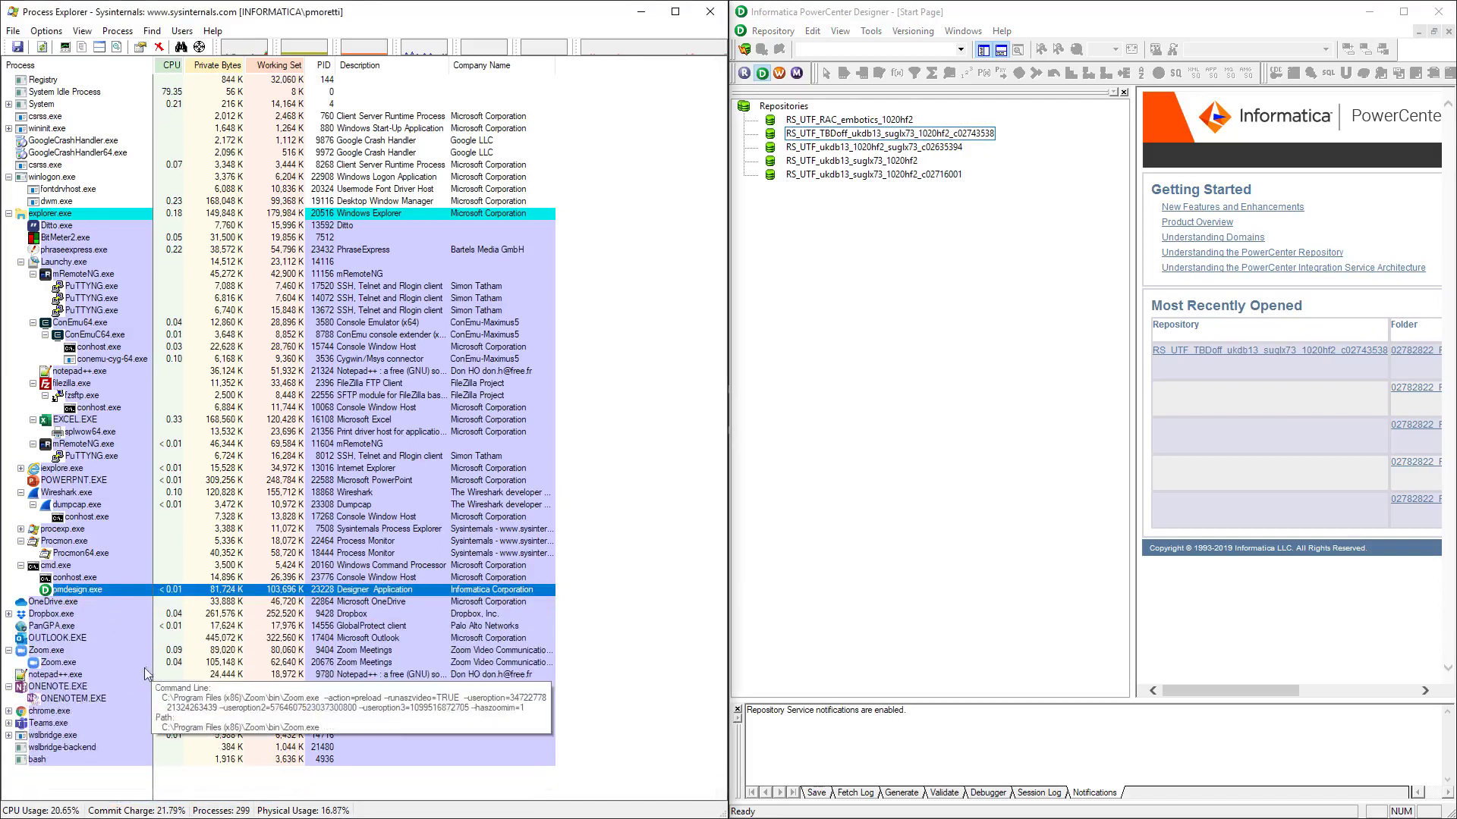
pyautogui.rightClick(80, 590)
pyautogui.click(151, 777)
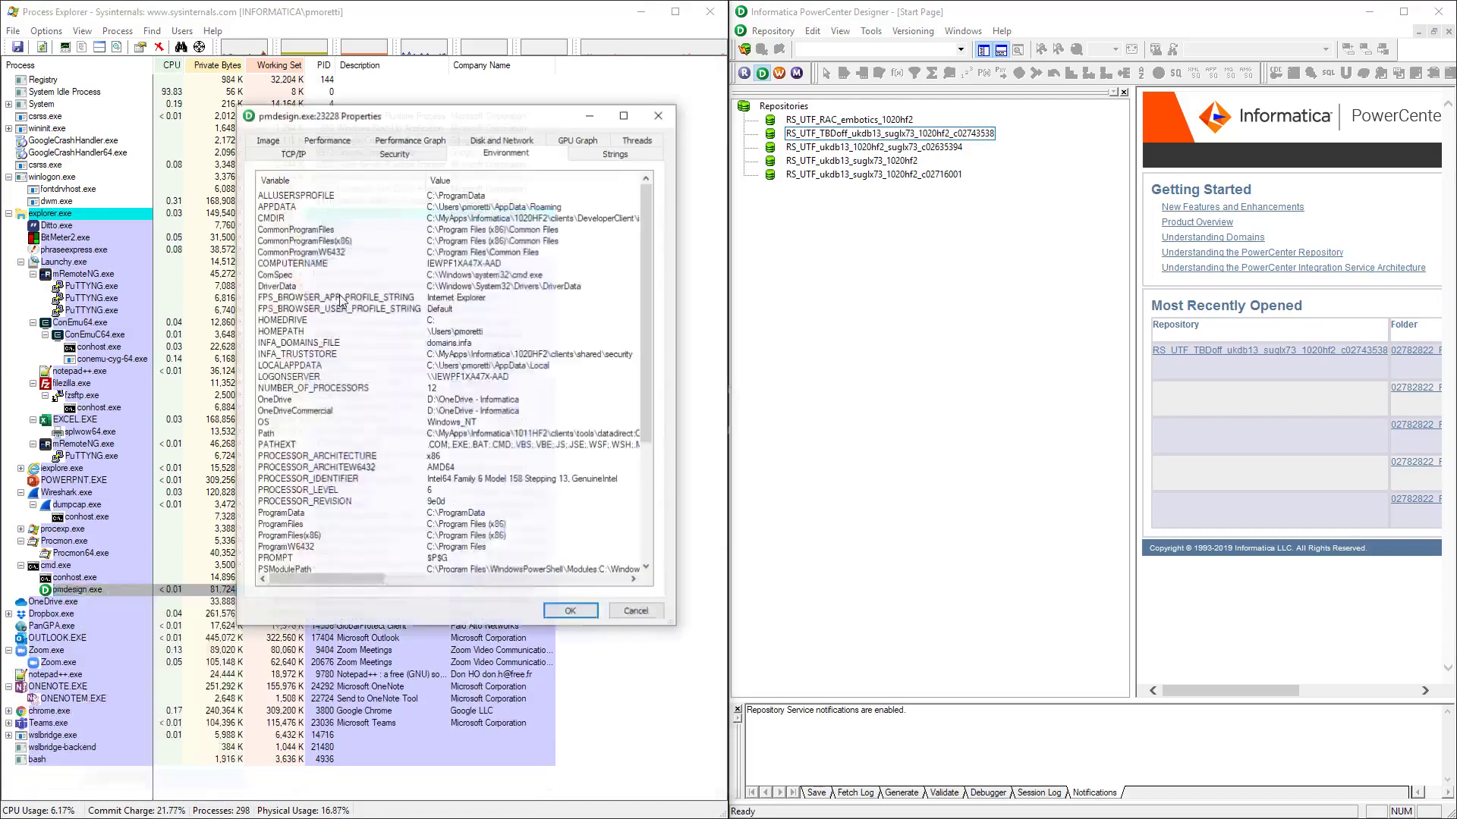
pyautogui.scroll(-2, 544, 288)
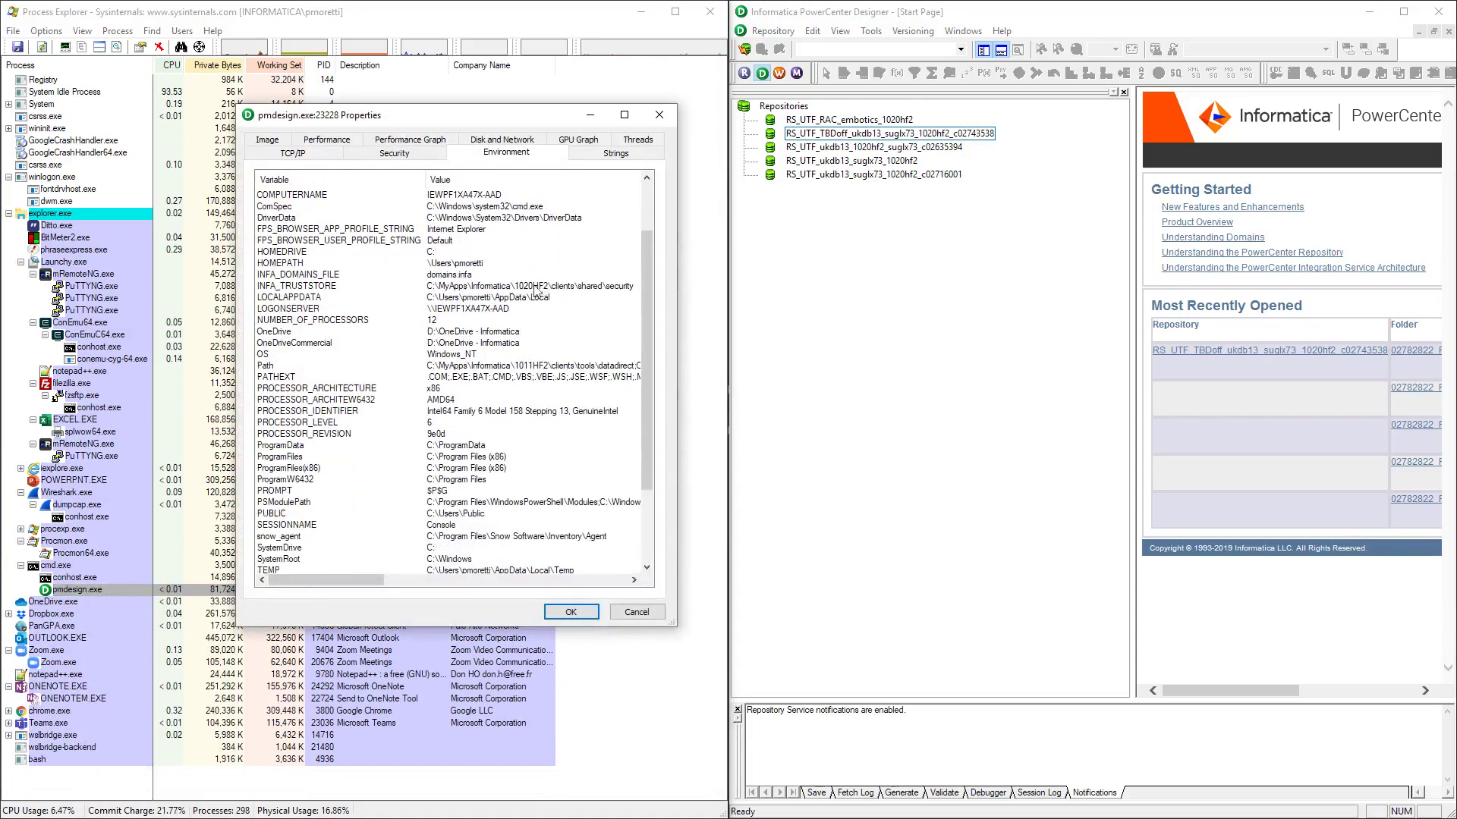
pyautogui.click(322, 277)
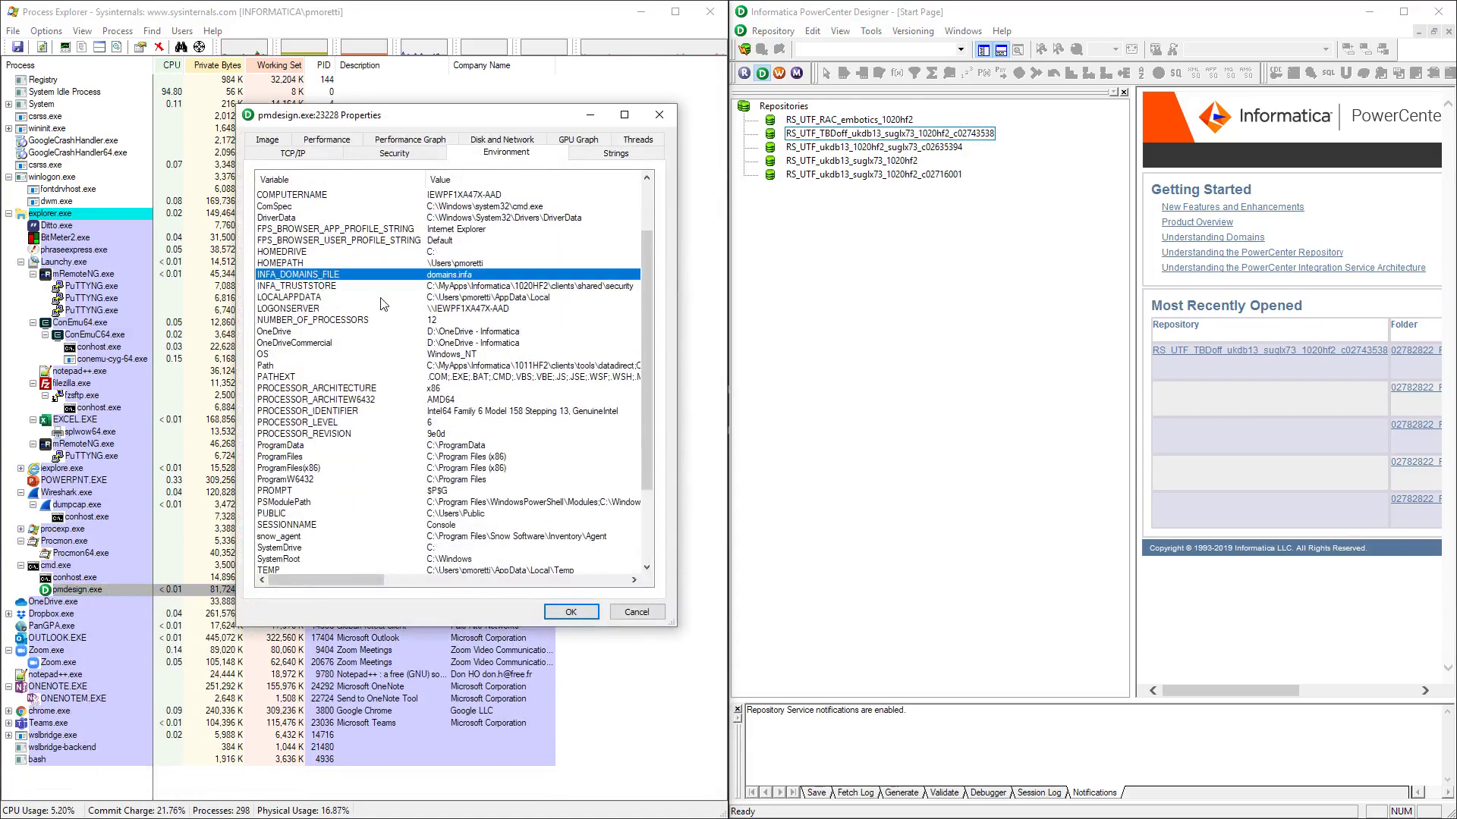
pyautogui.scroll(1, 347, 322)
pyautogui.scroll(-1, 341, 309)
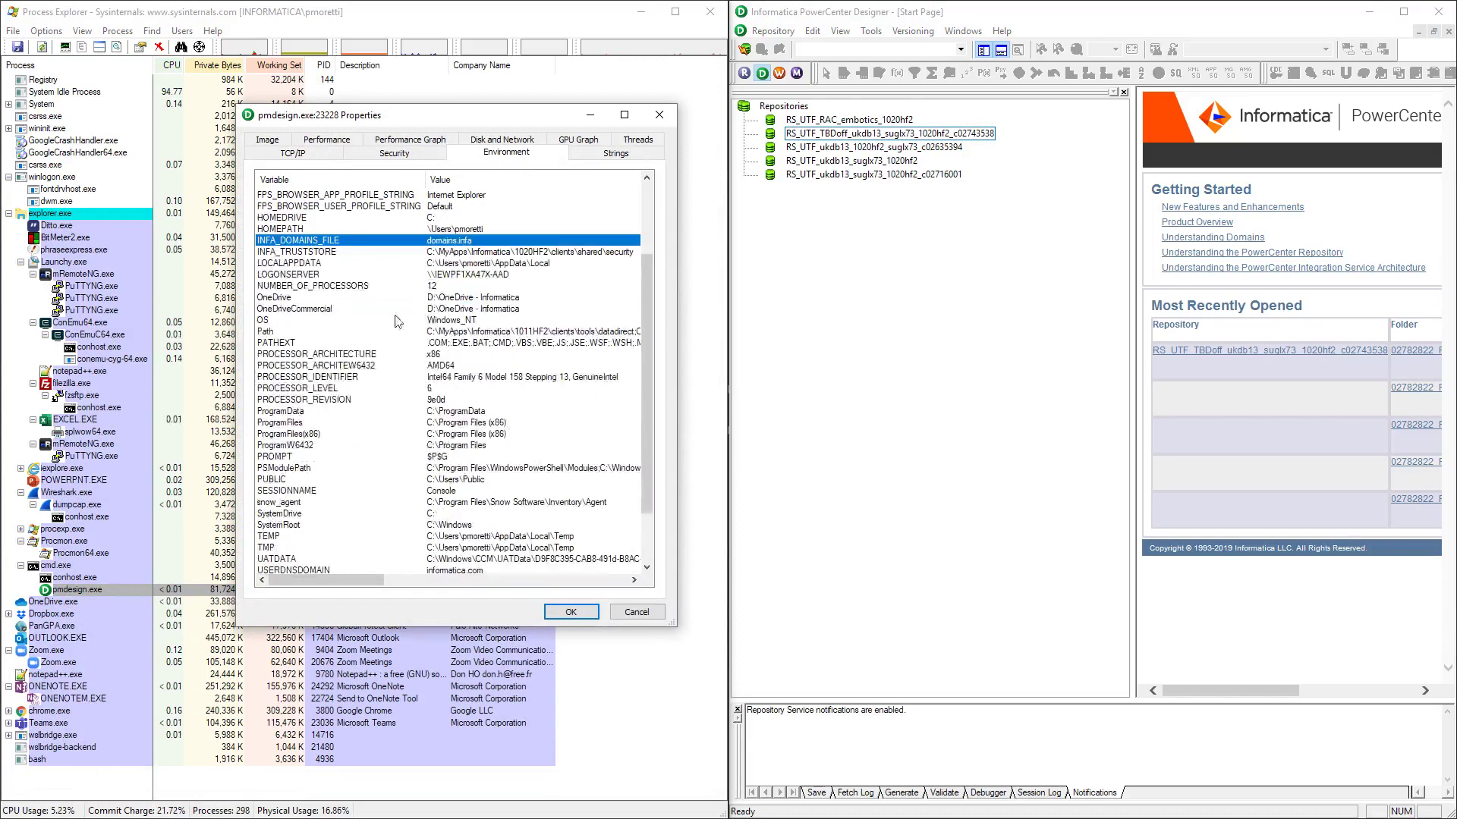
pyautogui.click(637, 612)
pyautogui.click(649, 10)
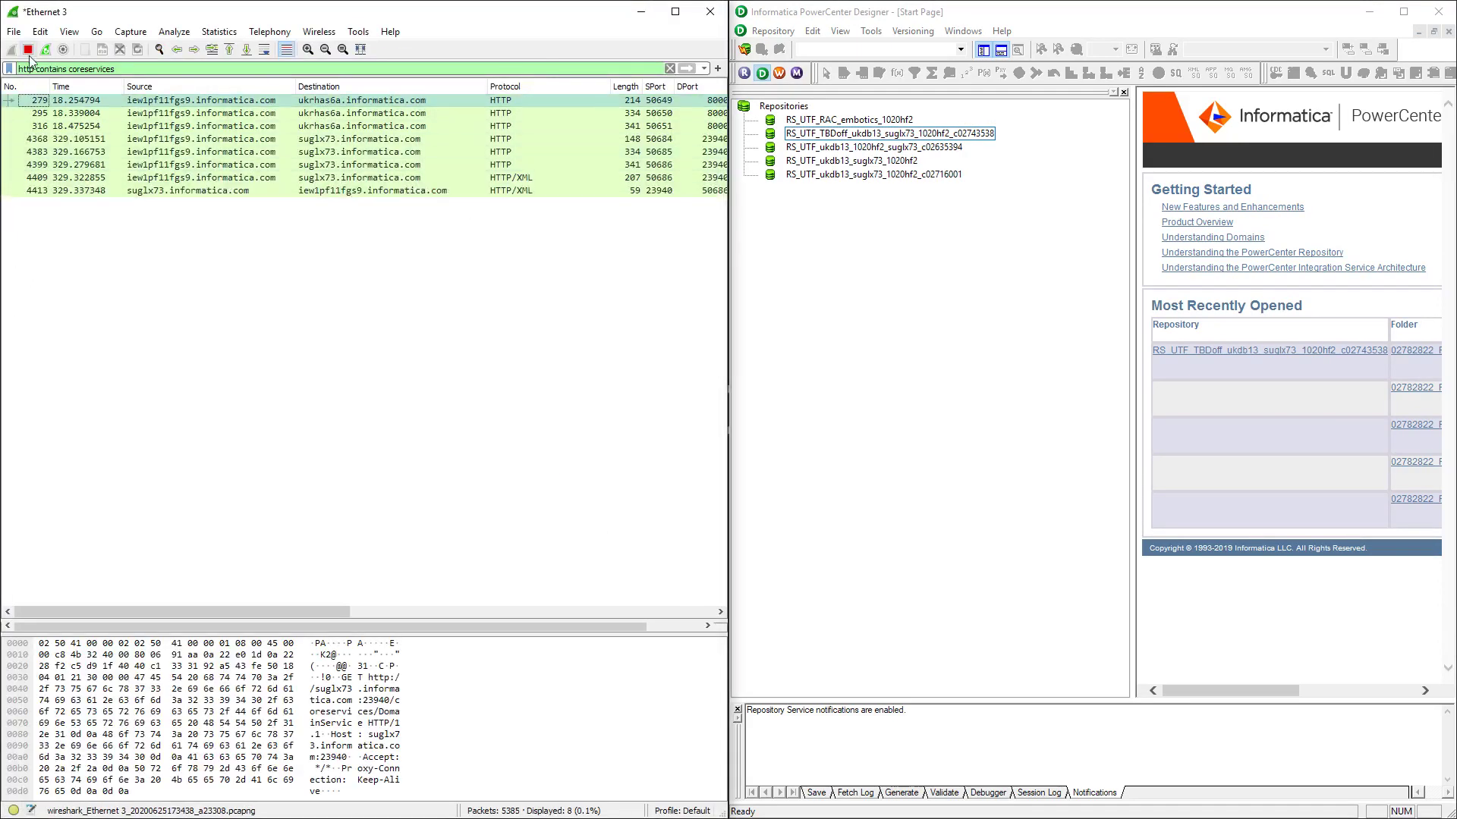
# Apply the suglx73 coreservices filter and restart the capture without saving old packets
pyautogui.click(704, 69)
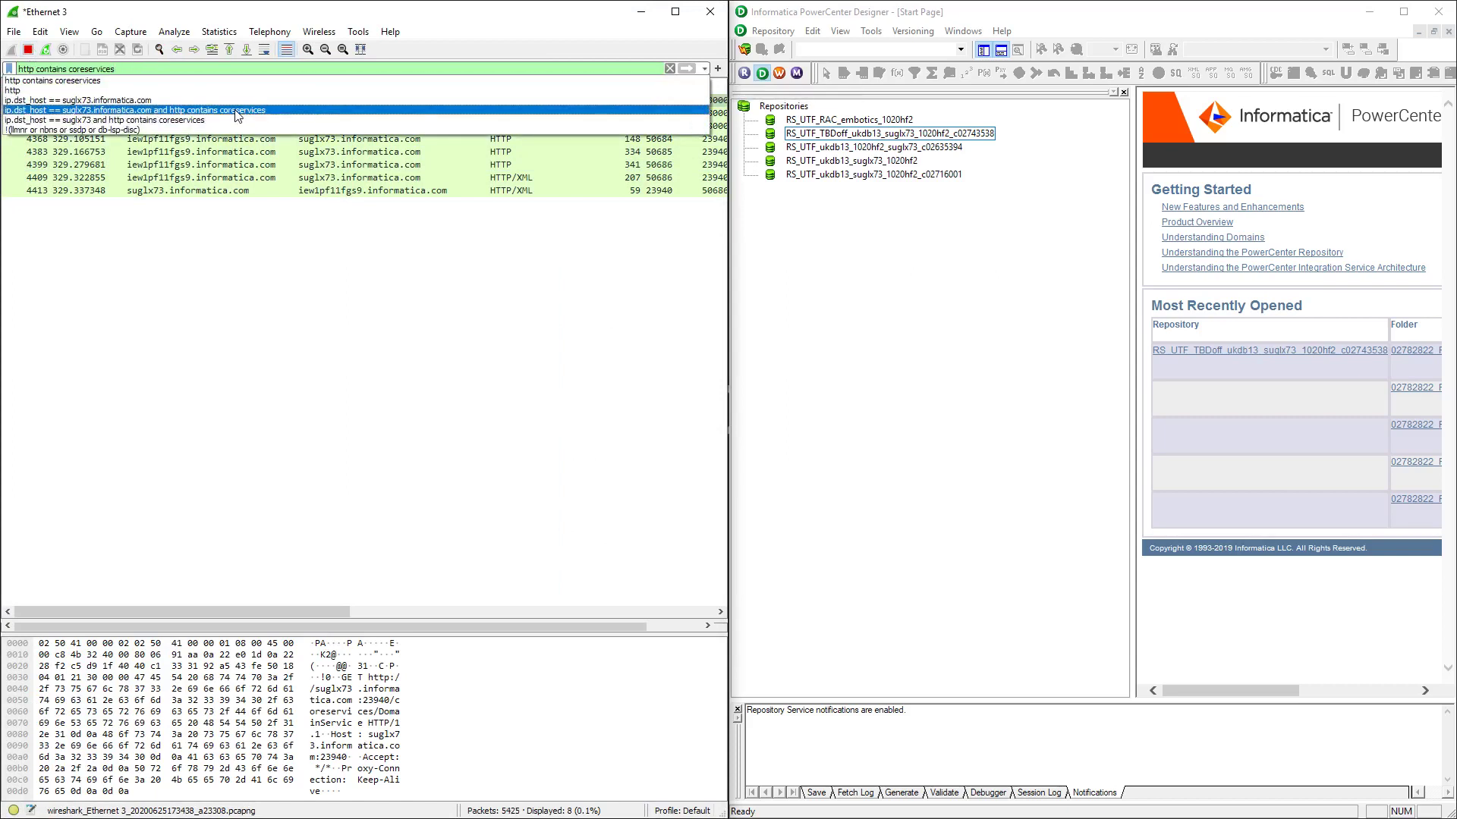
pyautogui.click(238, 112)
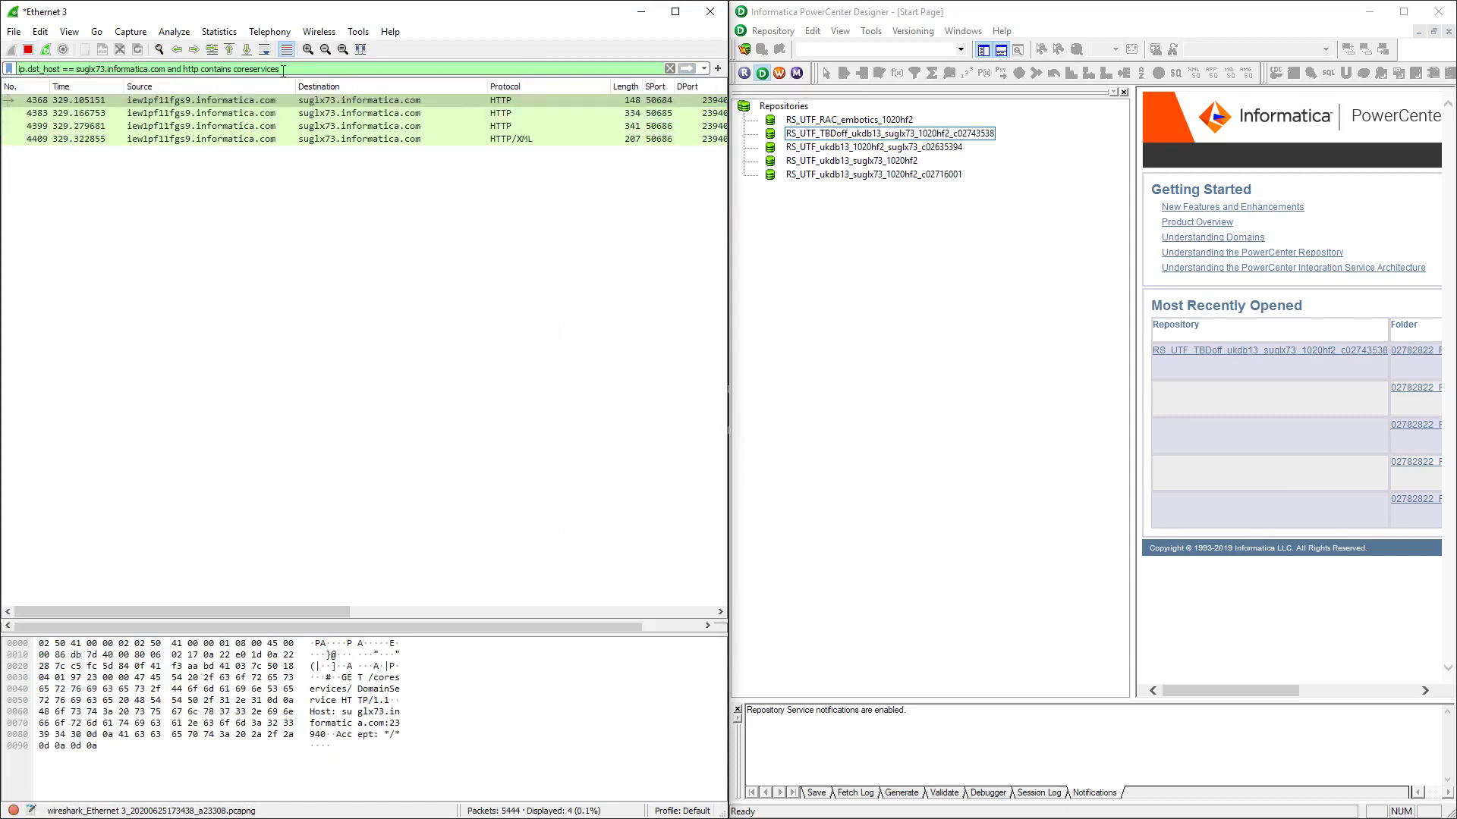
pyautogui.click(46, 49)
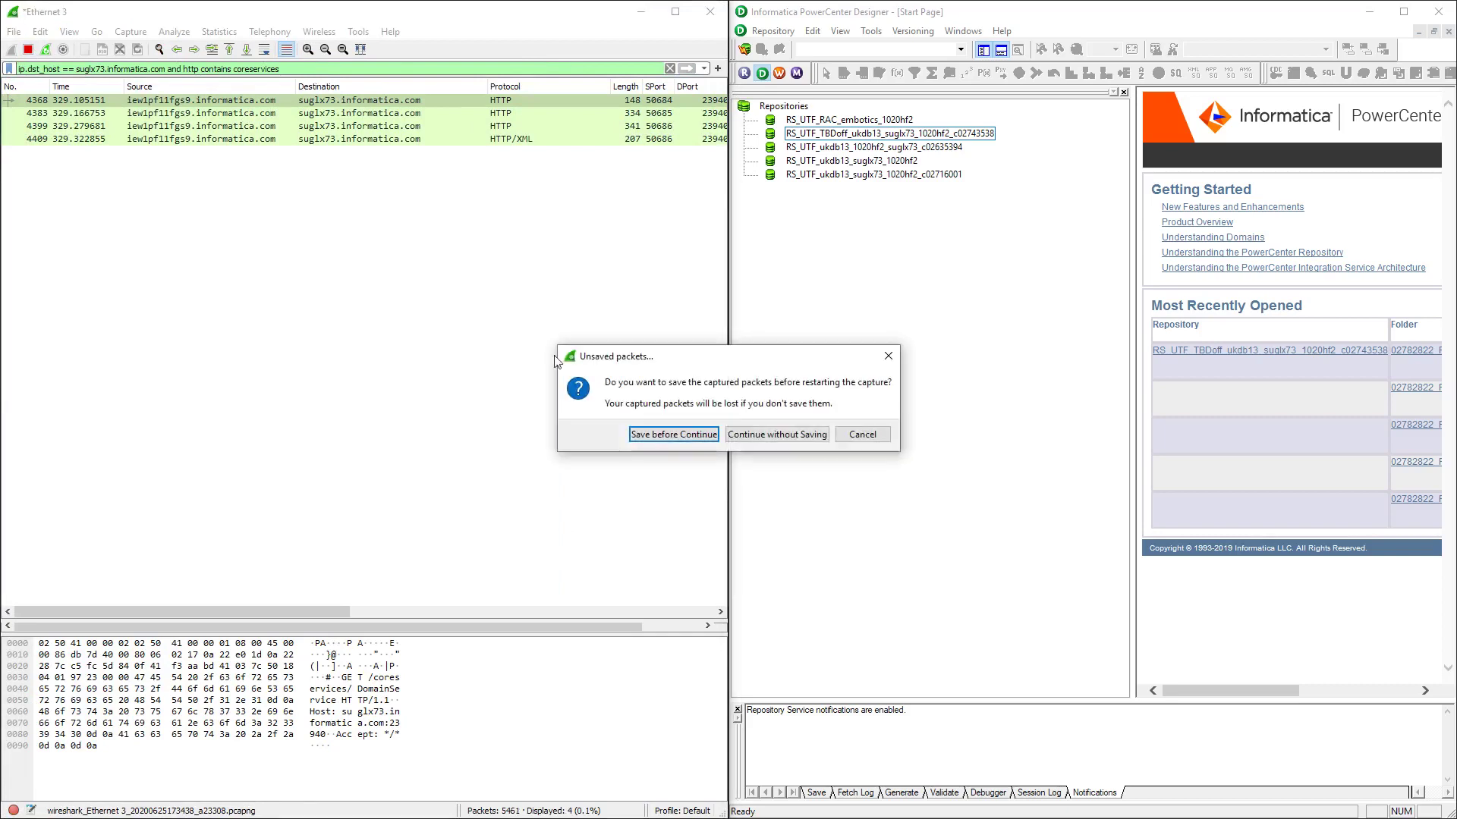
pyautogui.click(765, 432)
# Connect Designer to the TBDoff repository with the account password, then advance to the Summary slide
pyautogui.rightClick(826, 134)
pyautogui.click(869, 182)
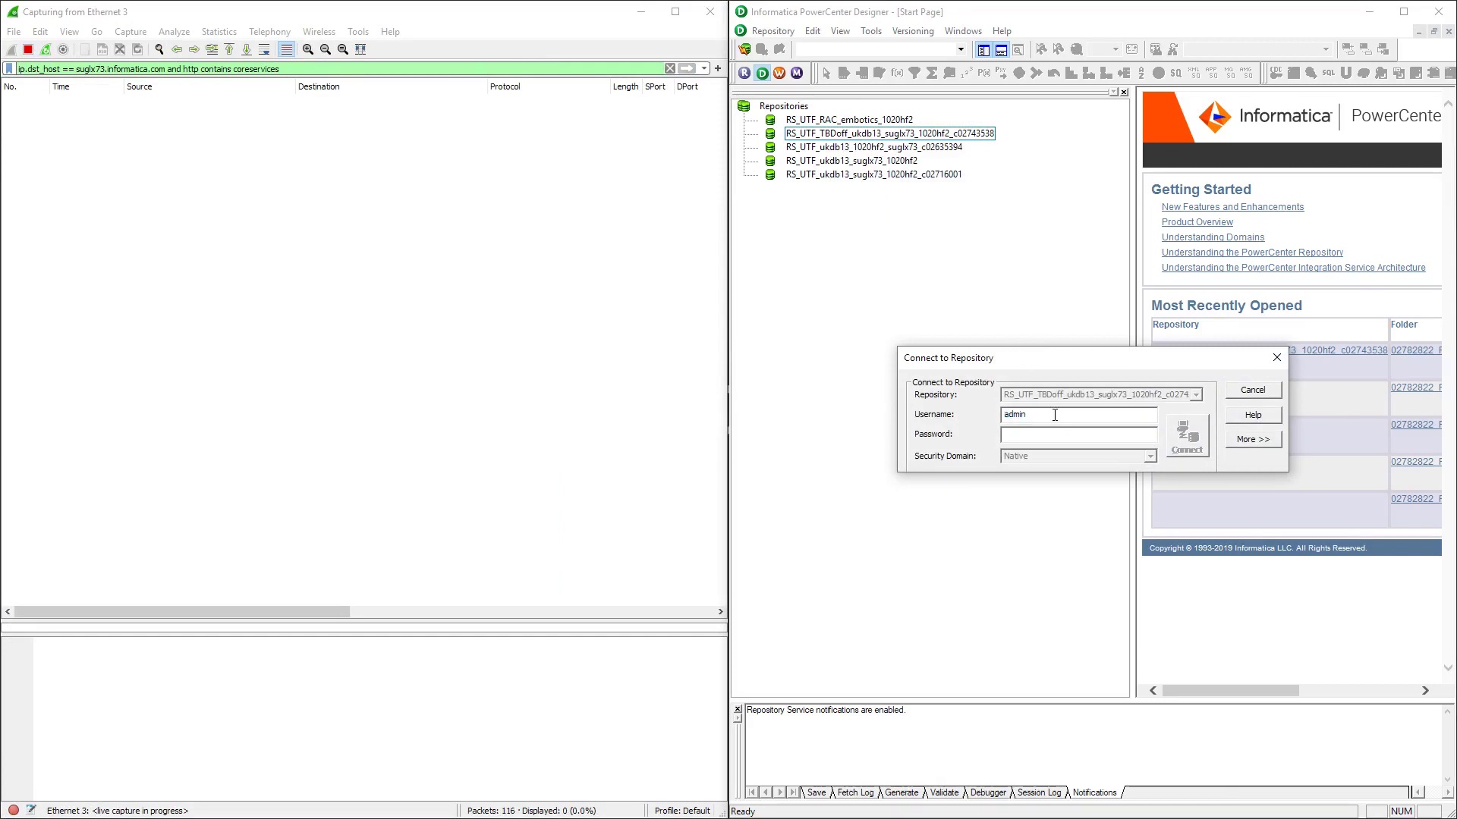
pyautogui.click(1050, 438)
pyautogui.write('admin')
pyautogui.click(1184, 438)
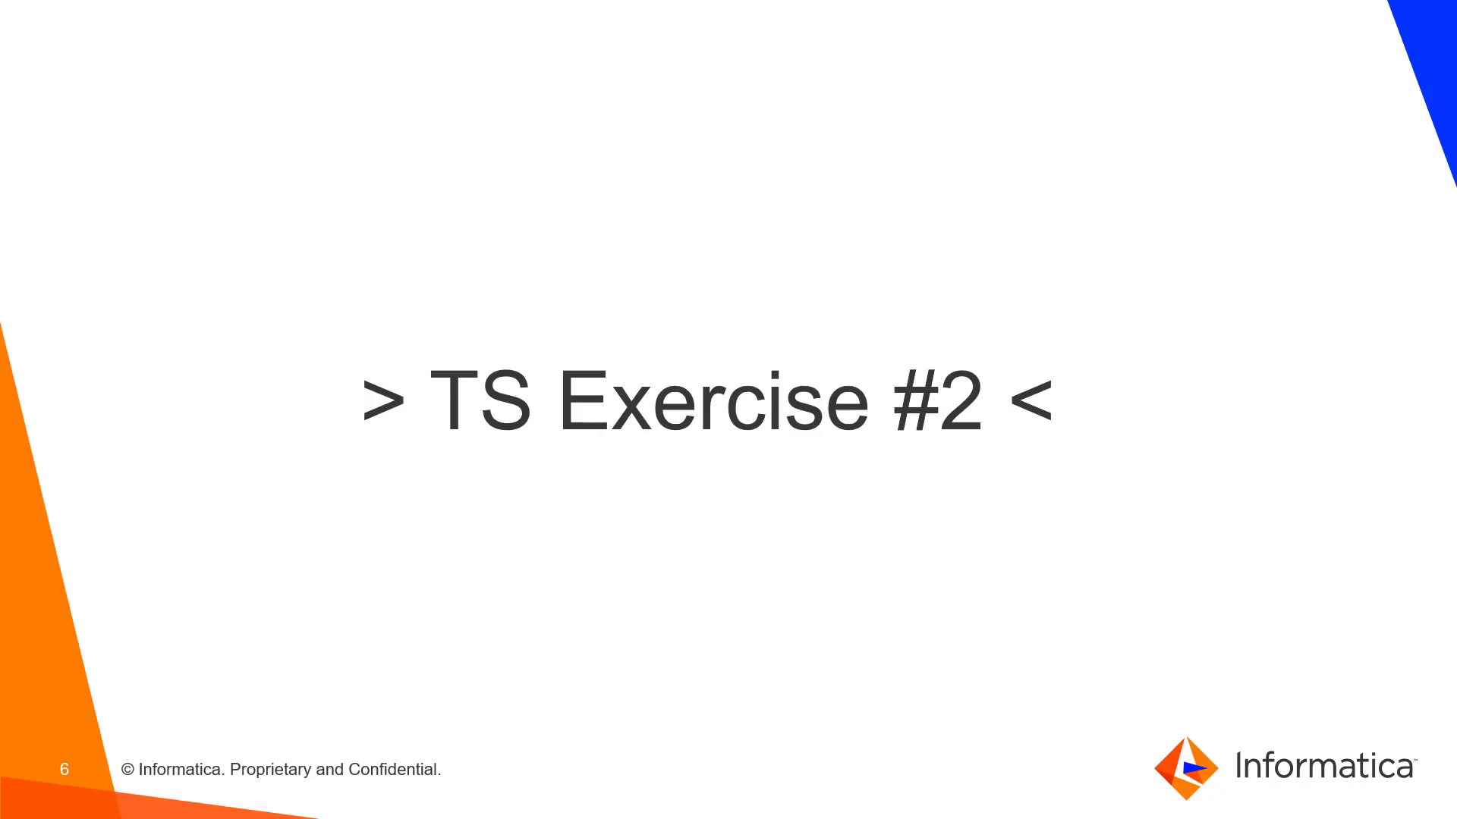
pyautogui.press('Right')
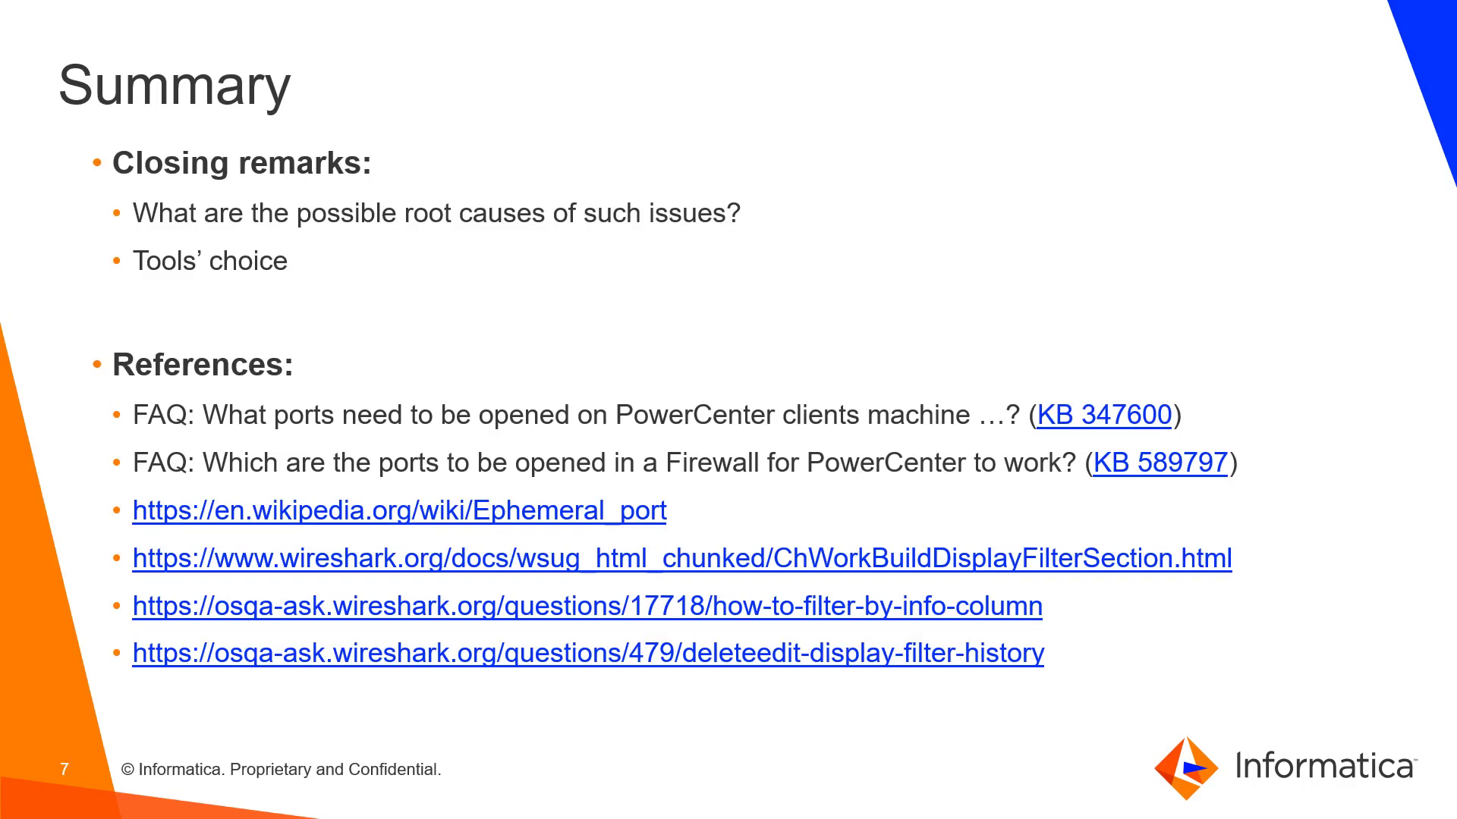